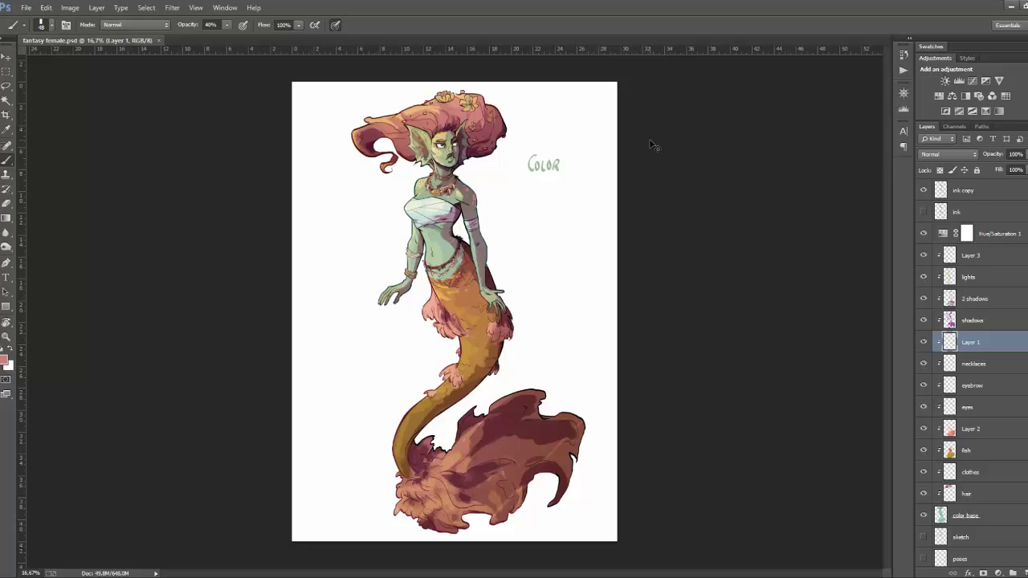
Zoom in on the mermaid and add an empty Layer 4 above the ink copy layer
key(ctrl+plus)
key(ctrl+plus)
drag(551, 255, 560, 297)
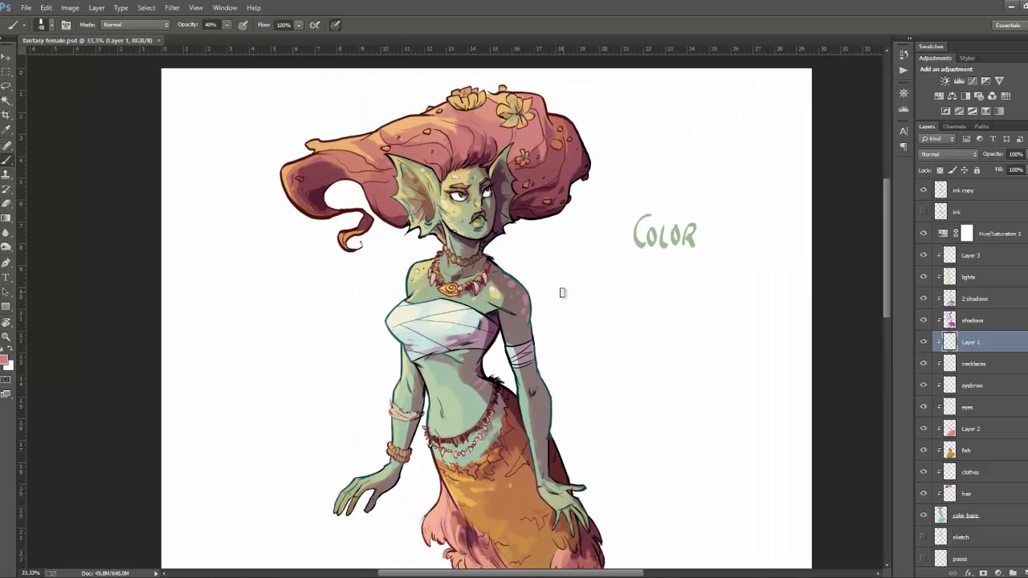
click(987, 257)
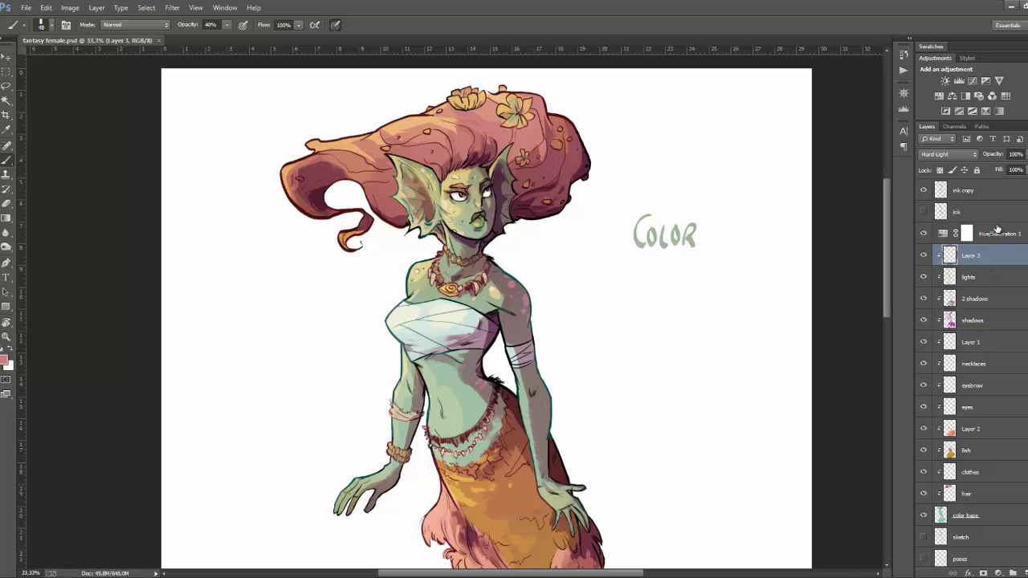
click(997, 233)
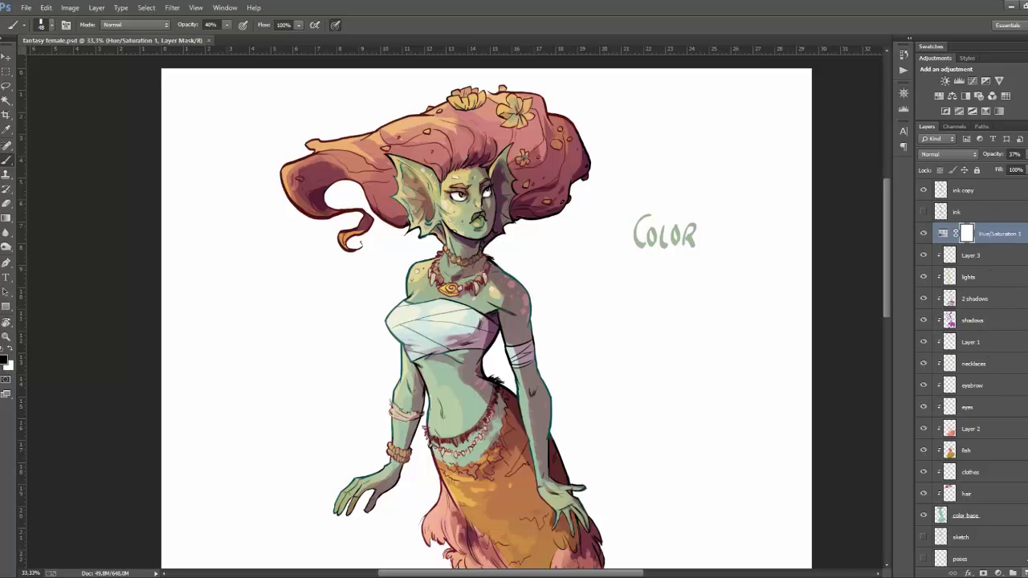
click(988, 190)
click(1013, 572)
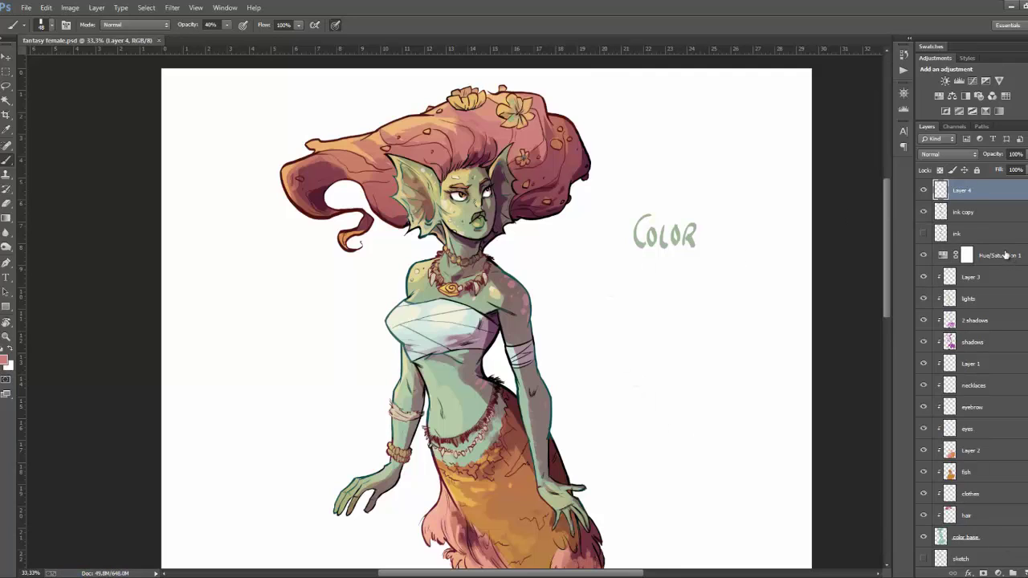
click(924, 212)
click(996, 538)
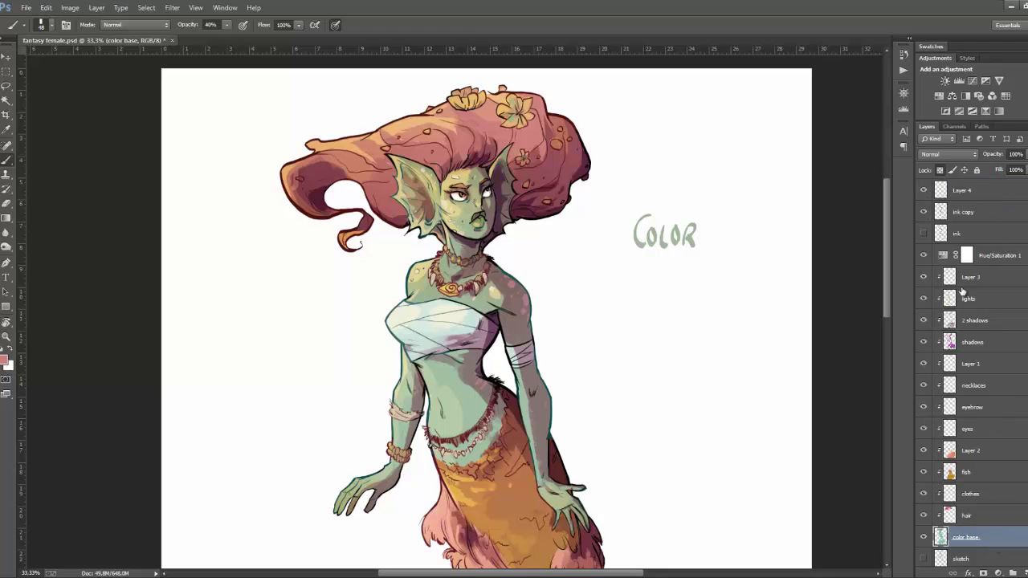
Erase the COLOR caption and set the brush to size 33 at 90% opacity
key(e)
click(996, 191)
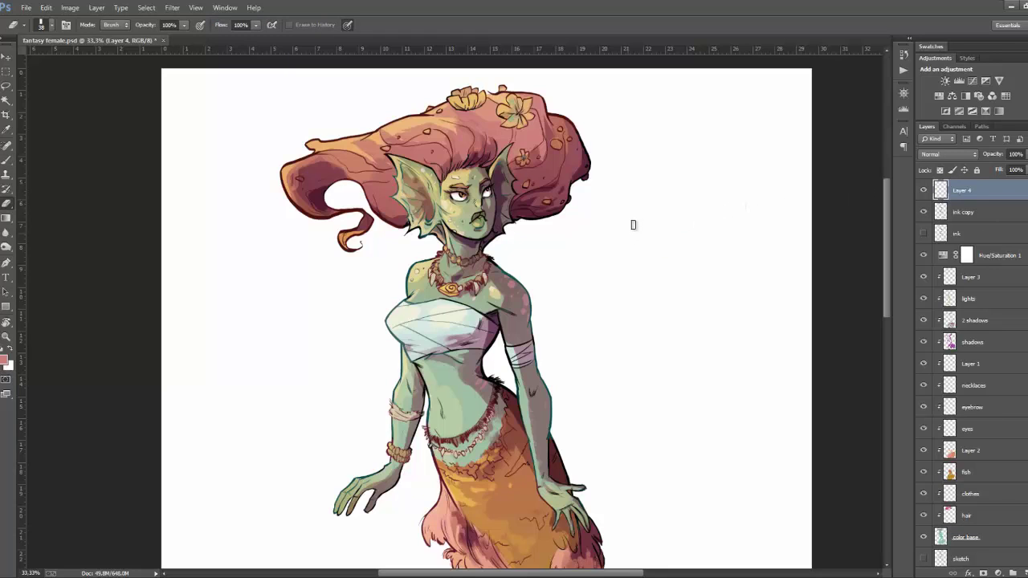
key(b)
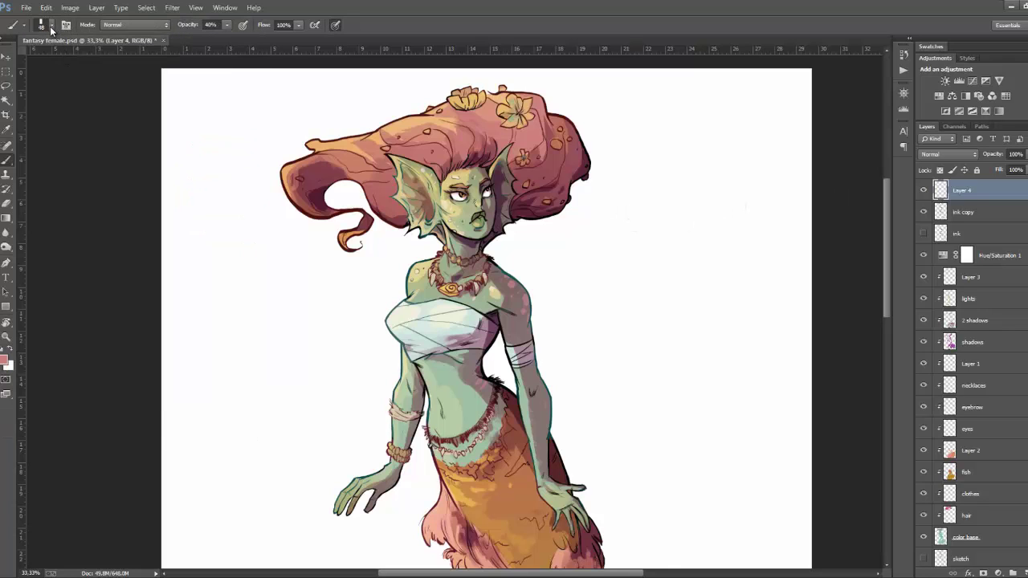
click(52, 25)
drag(65, 56, 60, 58)
key(Return)
key(9)
Hand-letter the word Tricks in pink on Layer 4 beside the hair
drag(625, 180, 652, 178)
mouse_move(640, 178)
mouse_down()
mouse_move(640, 215)
mouse_move(661, 193)
mouse_move(669, 213)
mouse_move(685, 212)
mouse_up()
mouse_move(696, 185)
mouse_down()
mouse_move(696, 210)
mouse_move(707, 211)
mouse_up()
drag(719, 187, 712, 210)
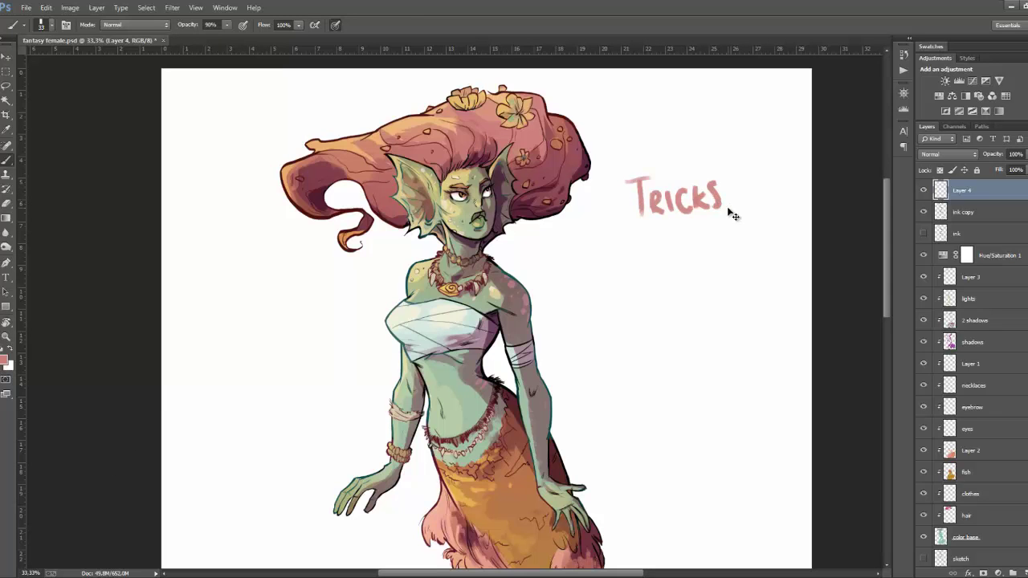
key(ctrl+plus)
Zoom in on the mermaid's face and set the brush size to 22 px
scroll(549, 291, up, 3)
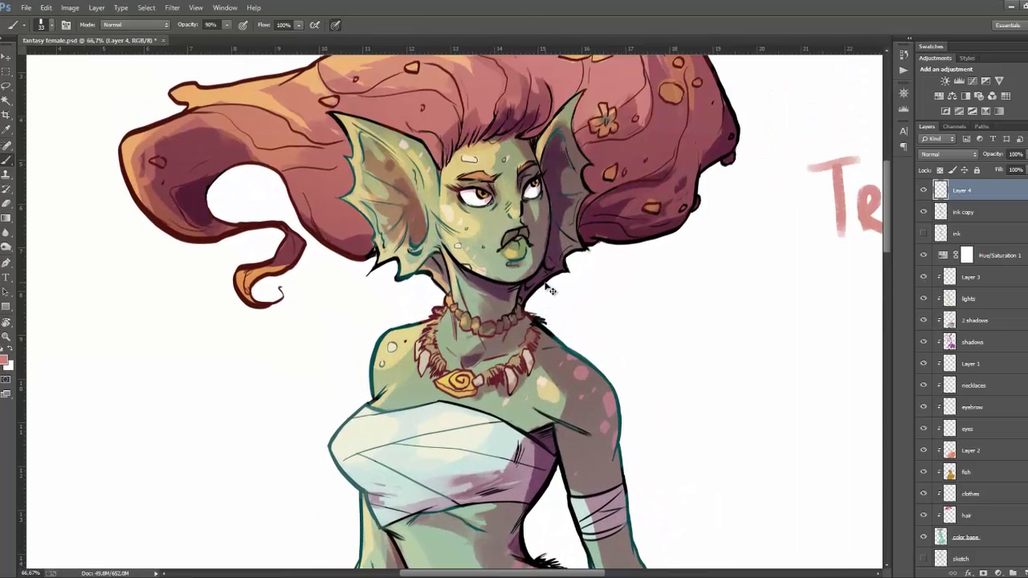
key(ctrl+plus)
scroll(550, 291, up, 1)
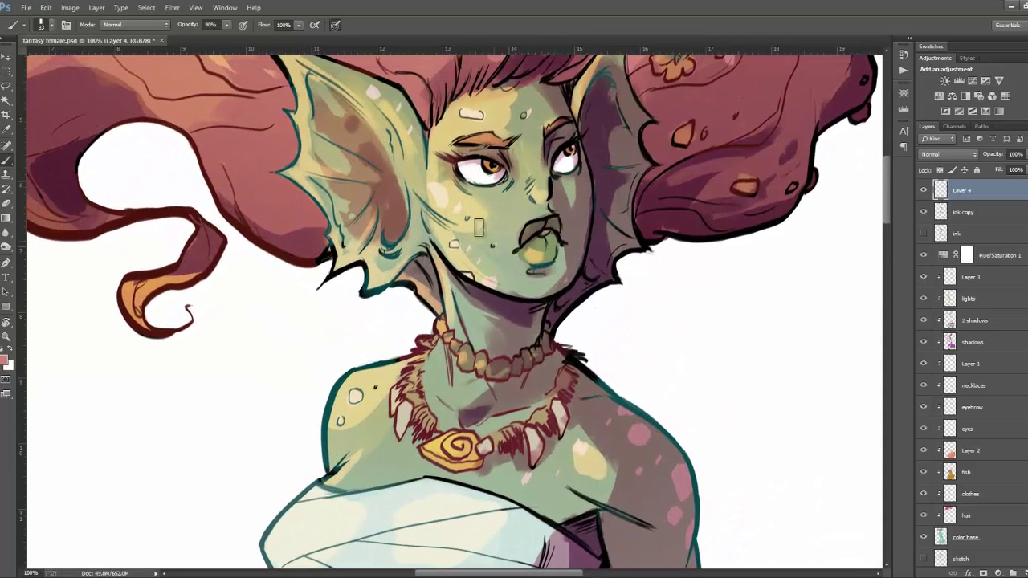
click(51, 25)
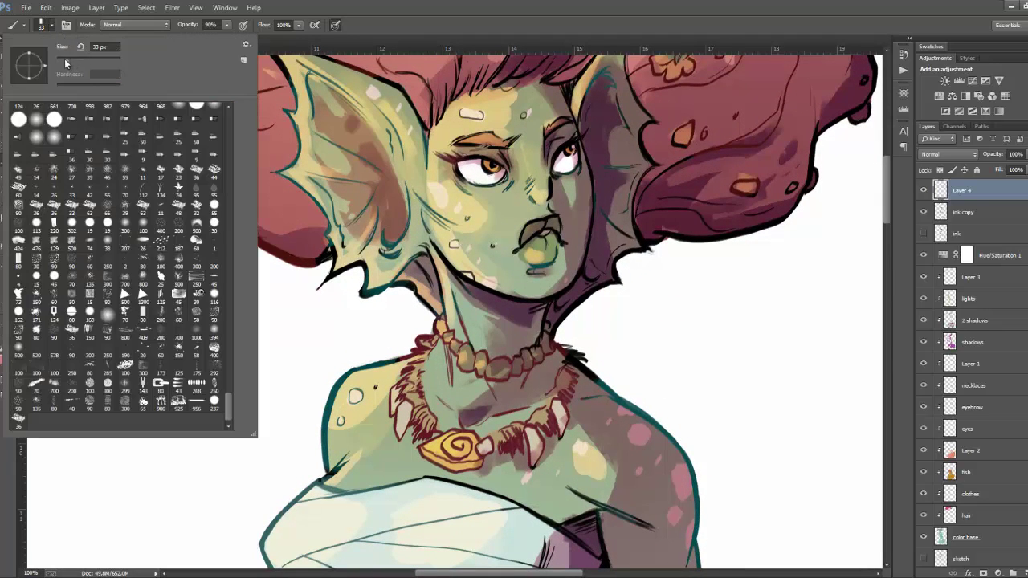
text(22)
key(Return)
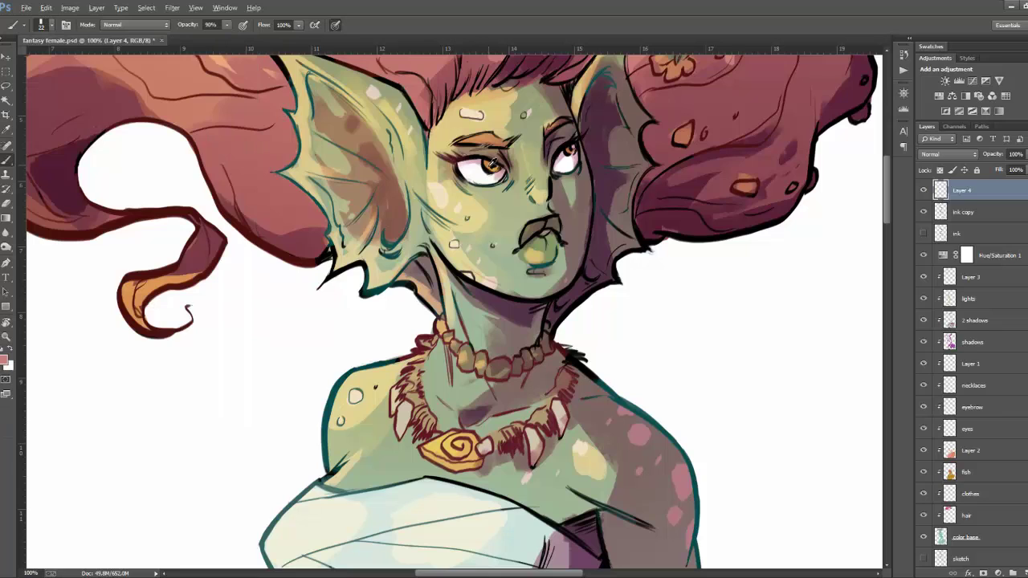
click(51, 25)
Set the brush to 12 px and dab an iris colour into the right eye
drag(63, 64, 60, 63)
click(492, 169)
key(d)
alt+click(489, 167)
click(569, 160)
Touch up the face using sampled grey-green, reddish-brown, mauve, pink, maroon and tan tones
drag(565, 183, 553, 210)
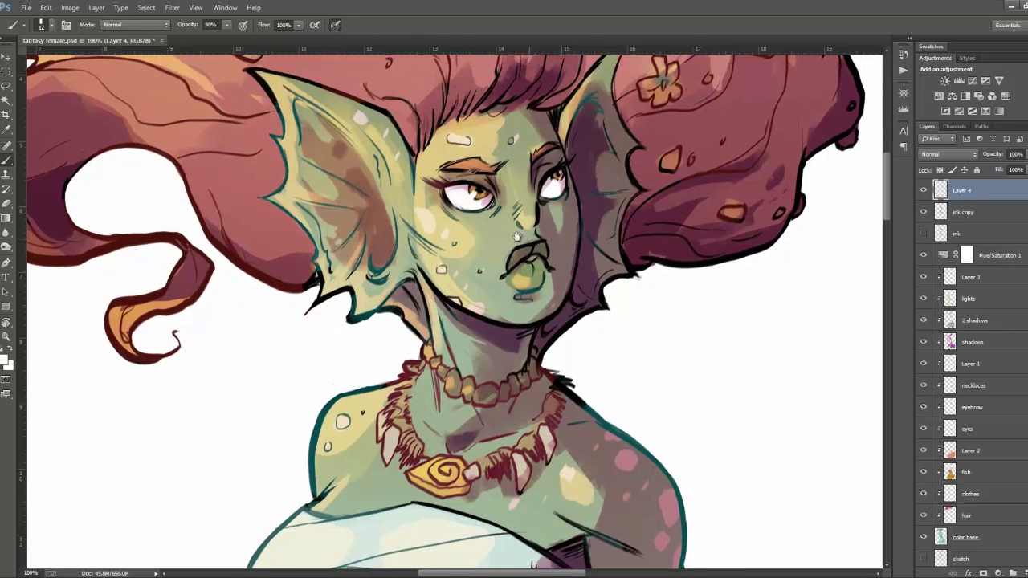
drag(529, 252, 499, 249)
alt+click(502, 251)
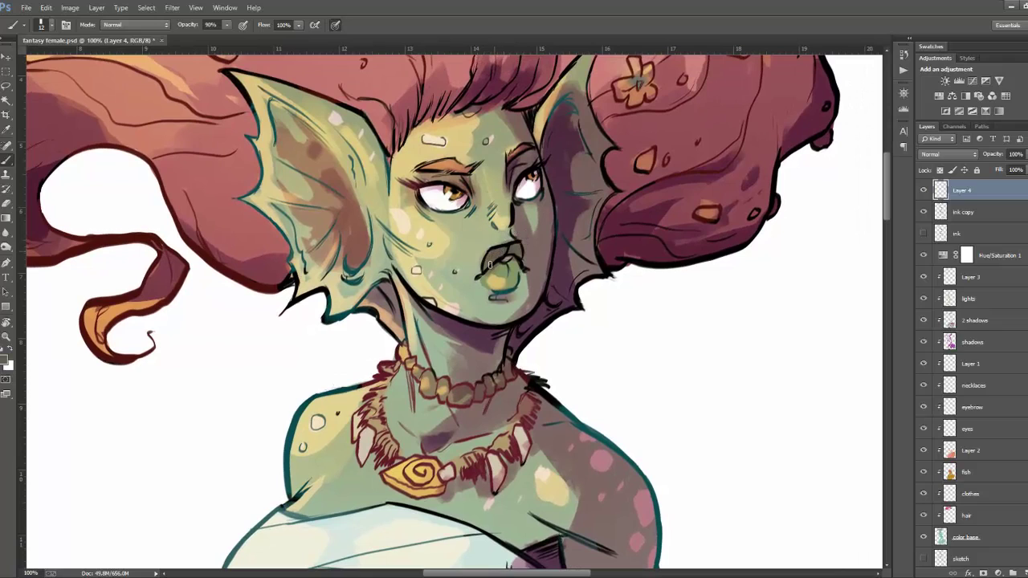
alt+click(566, 201)
alt+click(551, 217)
drag(555, 217, 530, 235)
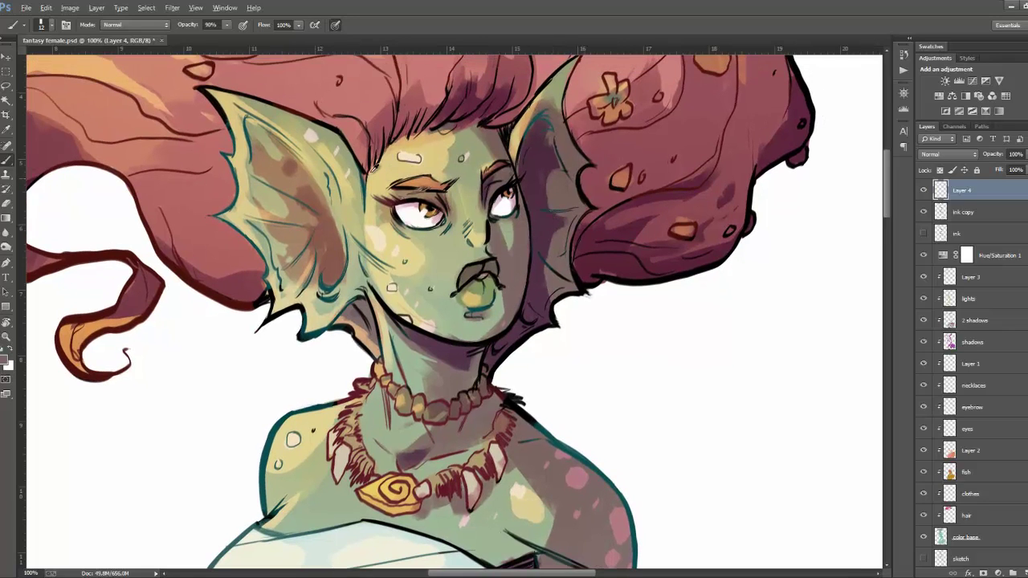
alt+click(363, 150)
alt+click(544, 149)
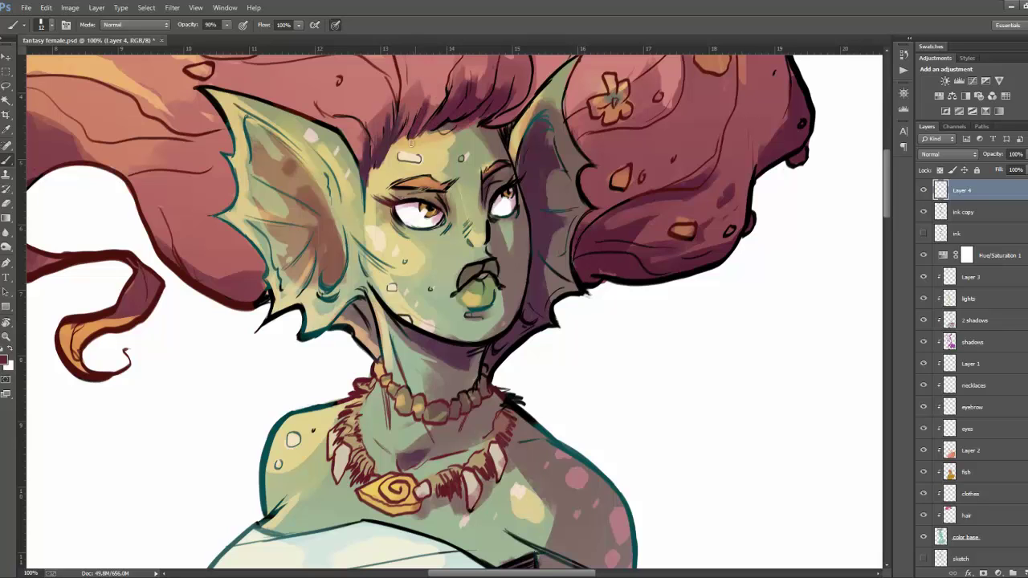
drag(416, 125, 387, 152)
alt+click(402, 164)
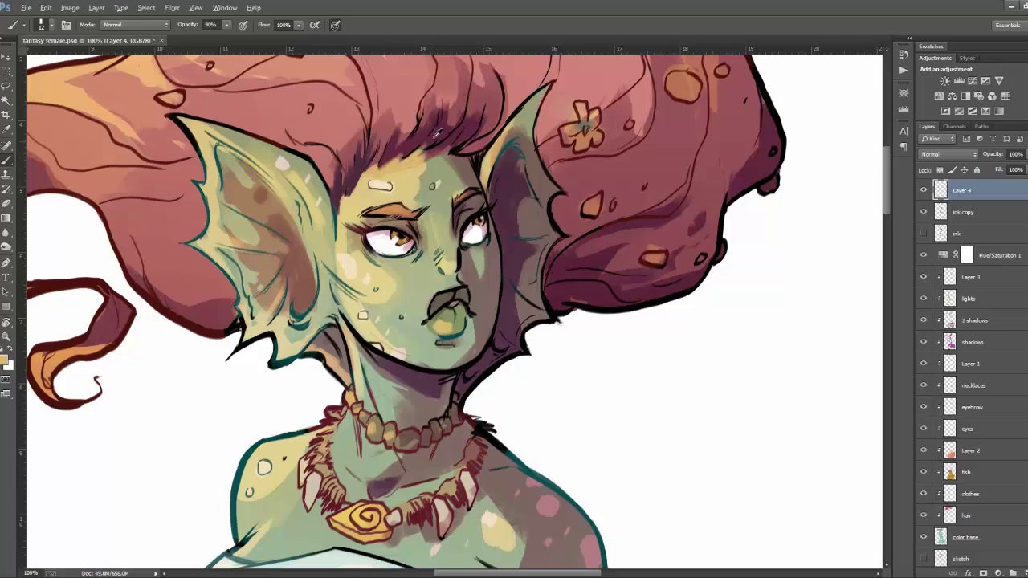
Paint dark purple and maroon strands down the pink hair
alt+click(438, 137)
drag(445, 150, 431, 183)
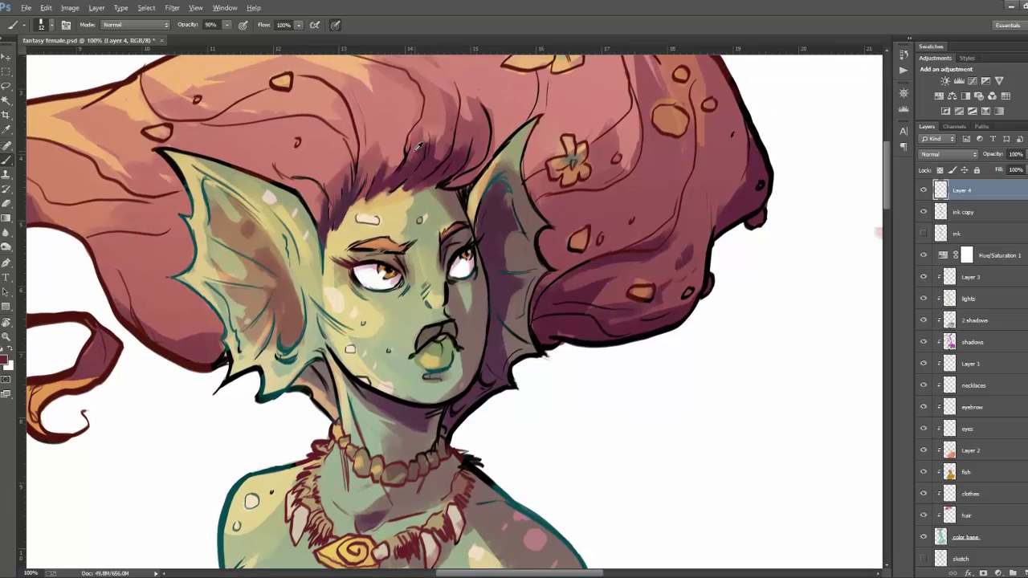
mouse_move(419, 141)
mouse_down()
mouse_move(408, 165)
mouse_move(423, 96)
mouse_up()
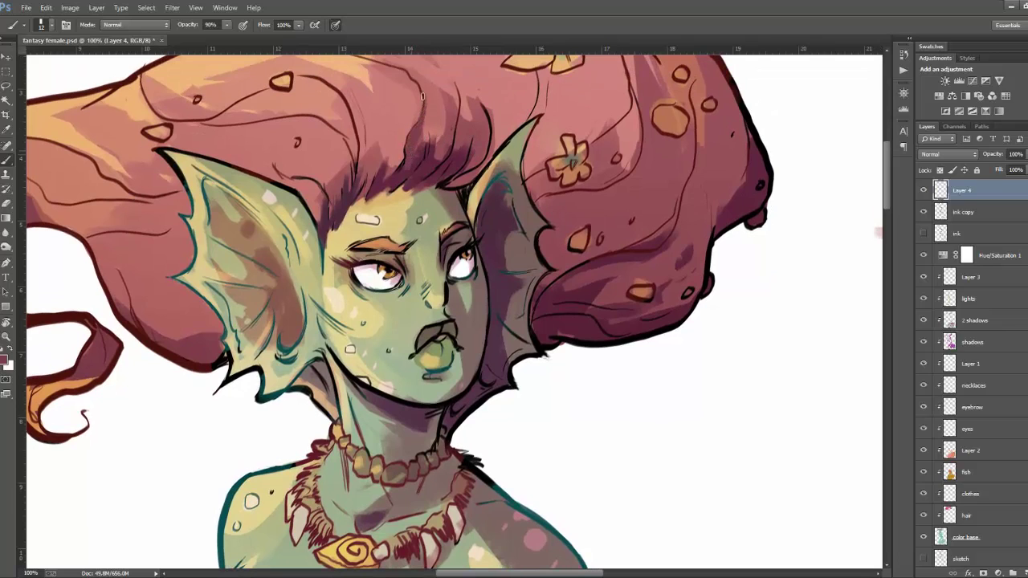
mouse_move(447, 149)
mouse_down()
mouse_move(441, 177)
mouse_move(449, 114)
mouse_up()
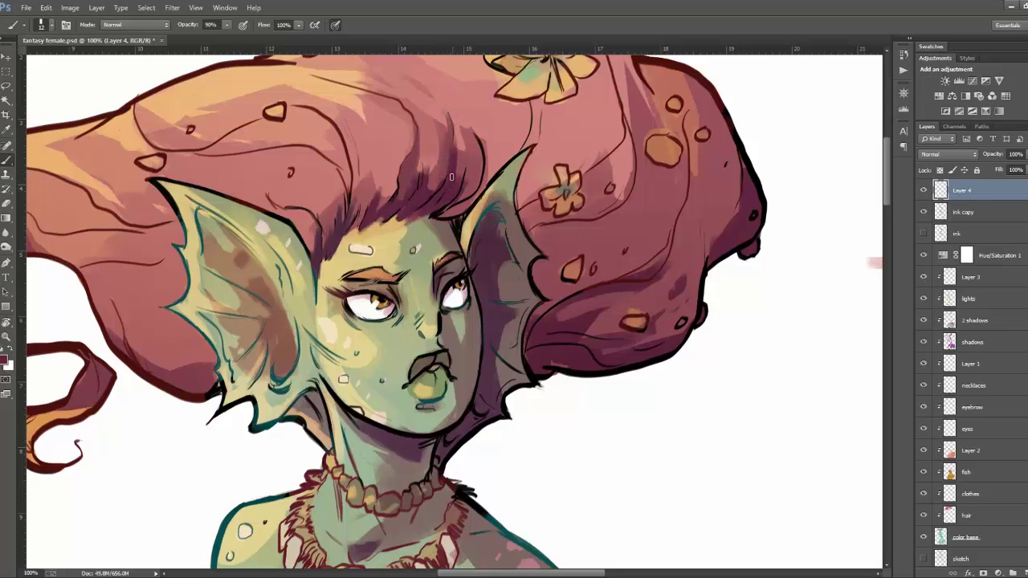
alt+click(458, 120)
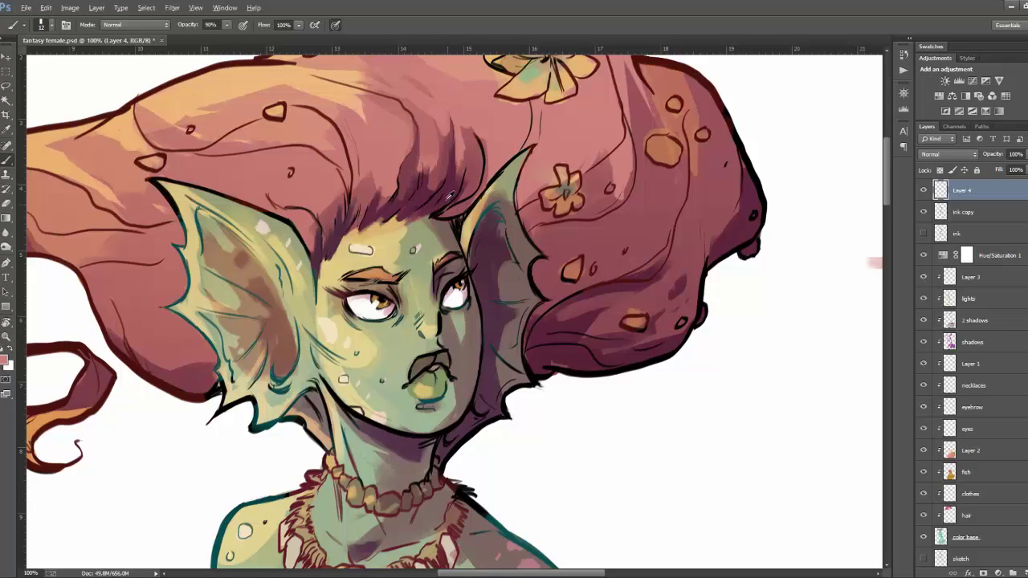
alt+click(446, 197)
alt+click(489, 135)
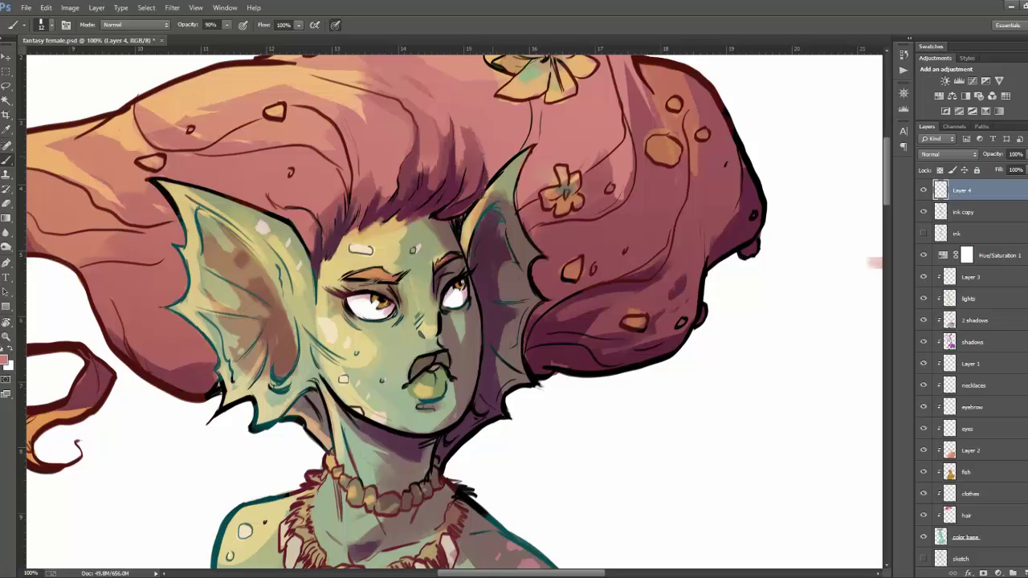
alt+click(483, 166)
drag(482, 136, 463, 209)
Add thin, faint dark red strands through the hair using sampled hair tones
alt+click(354, 230)
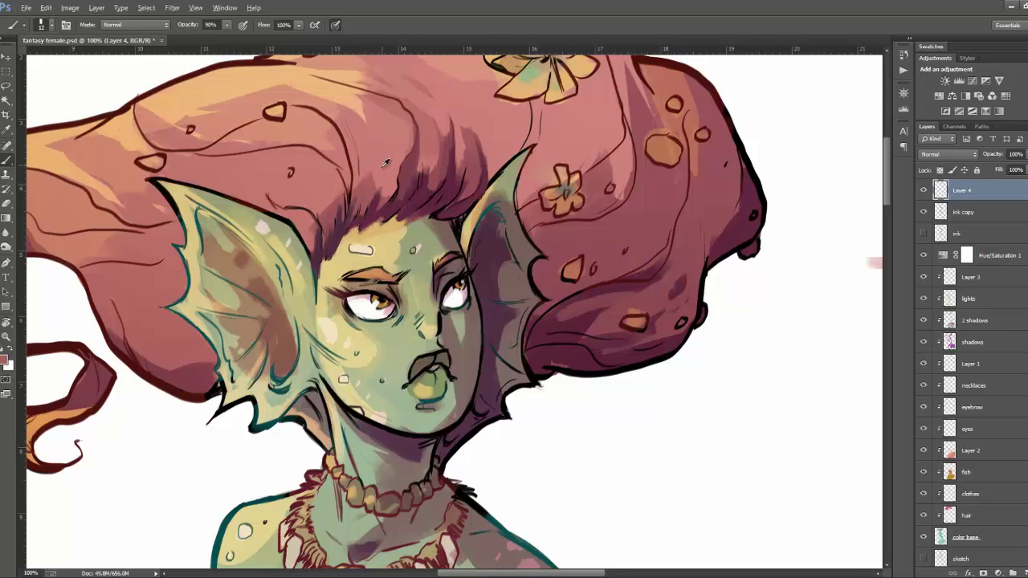
alt+click(362, 187)
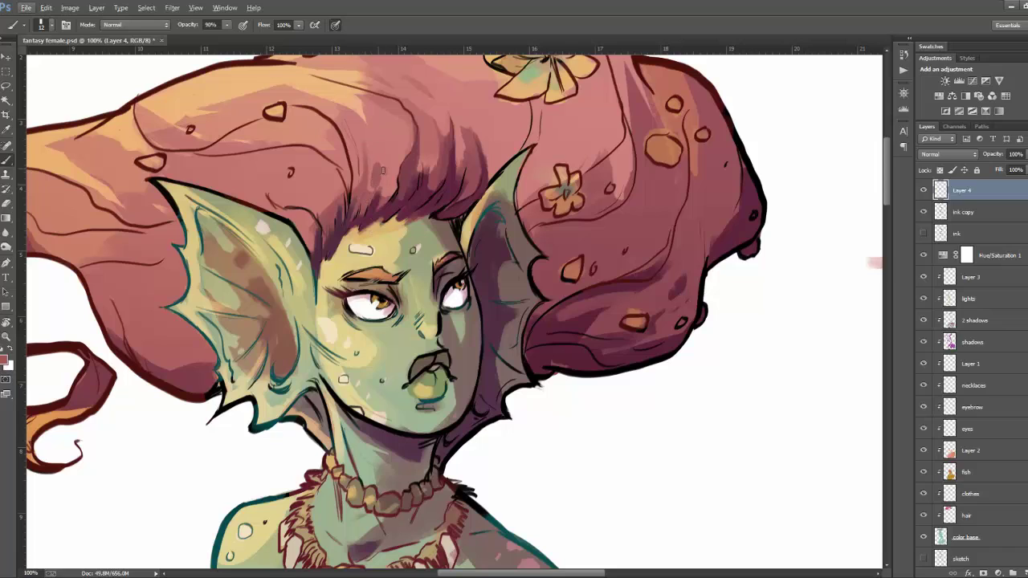
alt+click(383, 168)
alt+click(389, 178)
drag(392, 180, 393, 163)
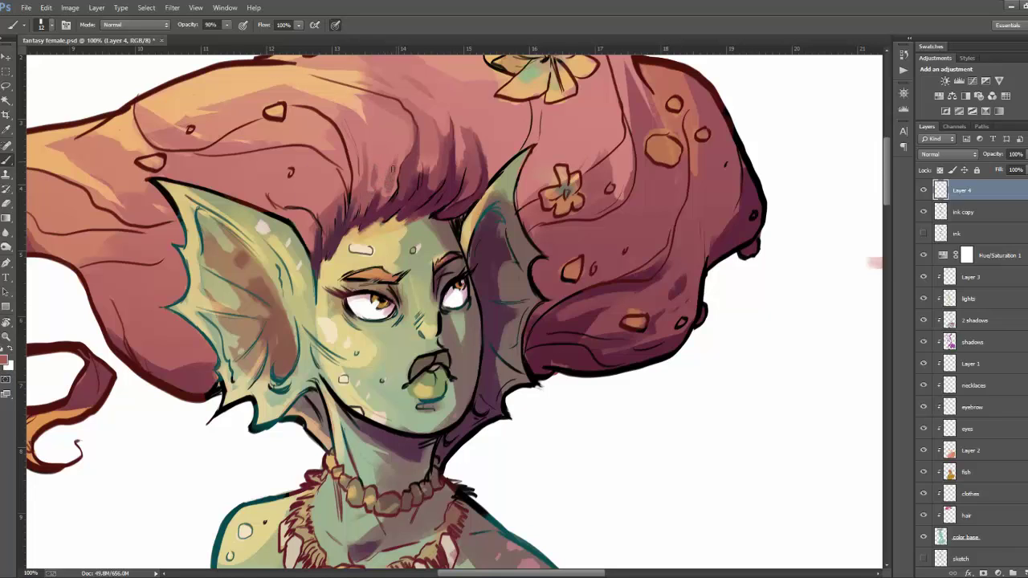
alt+click(393, 154)
alt+click(360, 196)
drag(354, 167, 344, 138)
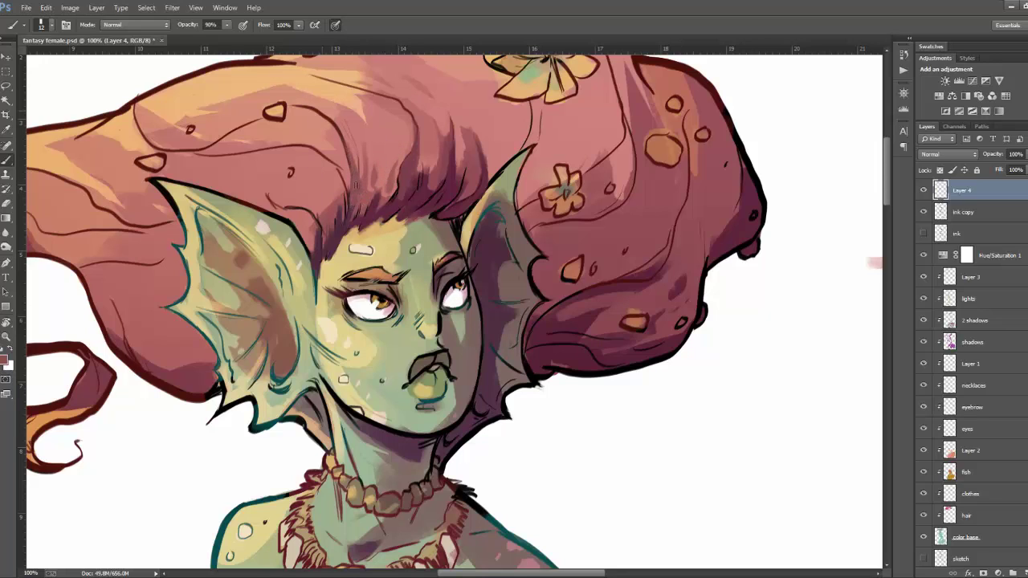
Darken and thicken the hair edge along the left ear, then save the file
alt+click(338, 222)
alt+click(319, 245)
drag(315, 248, 305, 211)
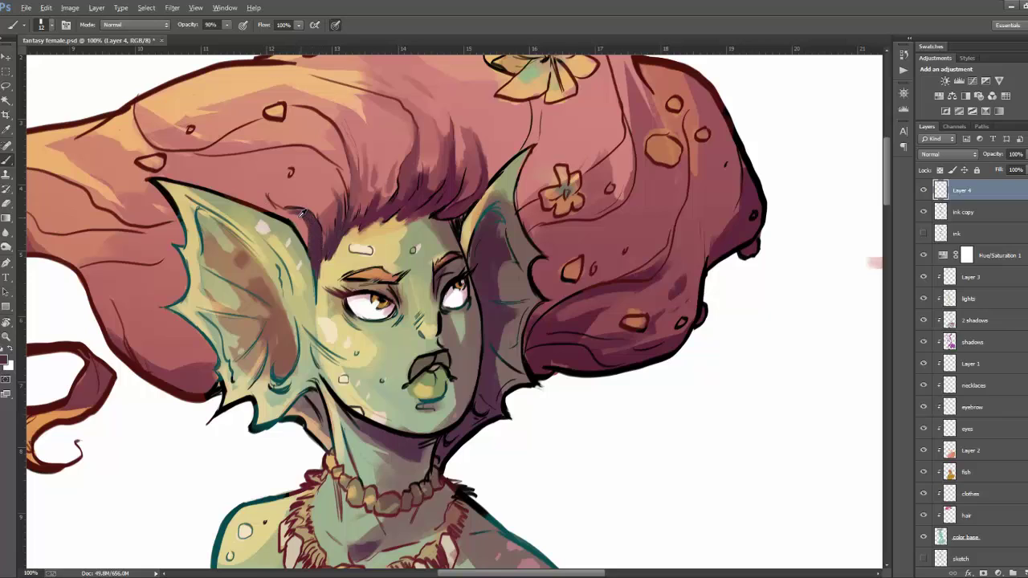
alt+click(302, 214)
alt+click(466, 226)
drag(319, 257, 316, 269)
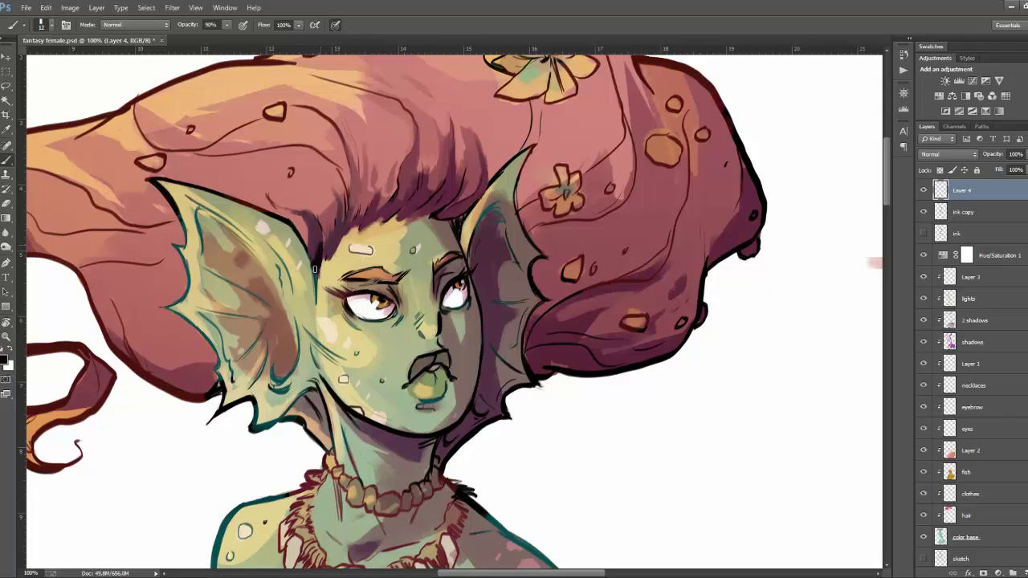
drag(322, 233, 327, 287)
alt+click(329, 267)
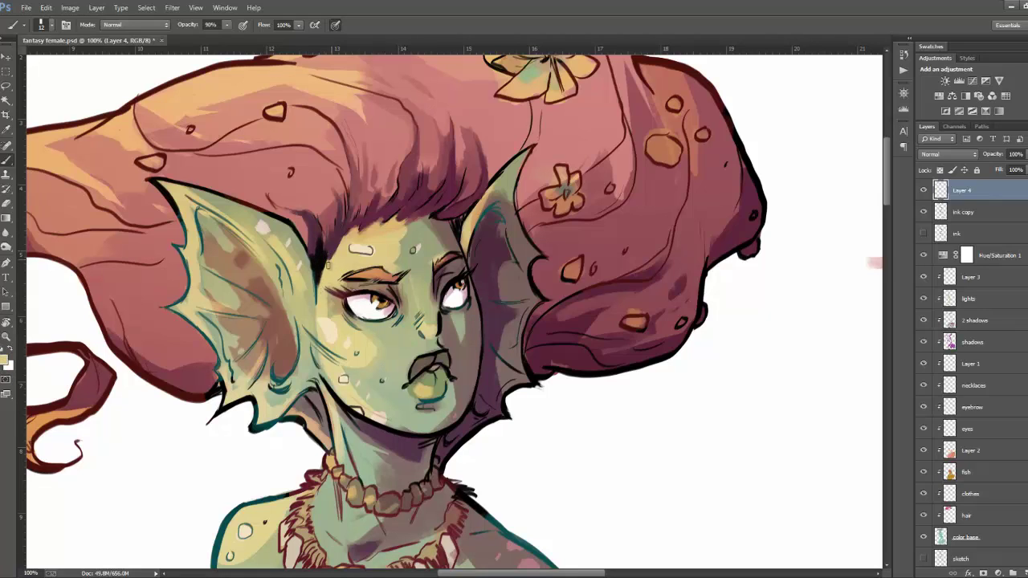
key(ctrl+s)
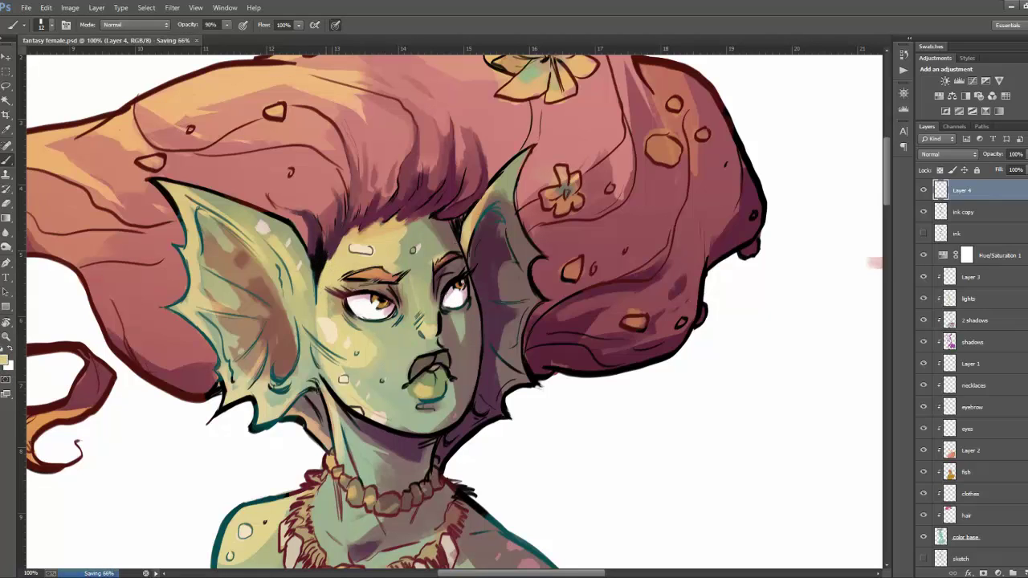
Paint a small dark maroon stroke near the jaw
alt+click(383, 432)
drag(313, 393, 326, 432)
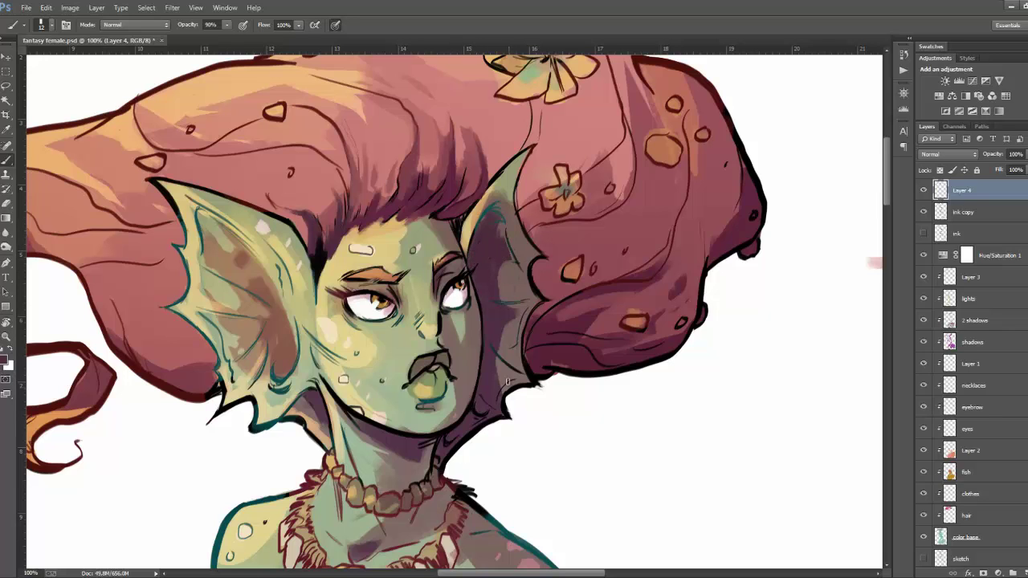
drag(506, 381, 503, 353)
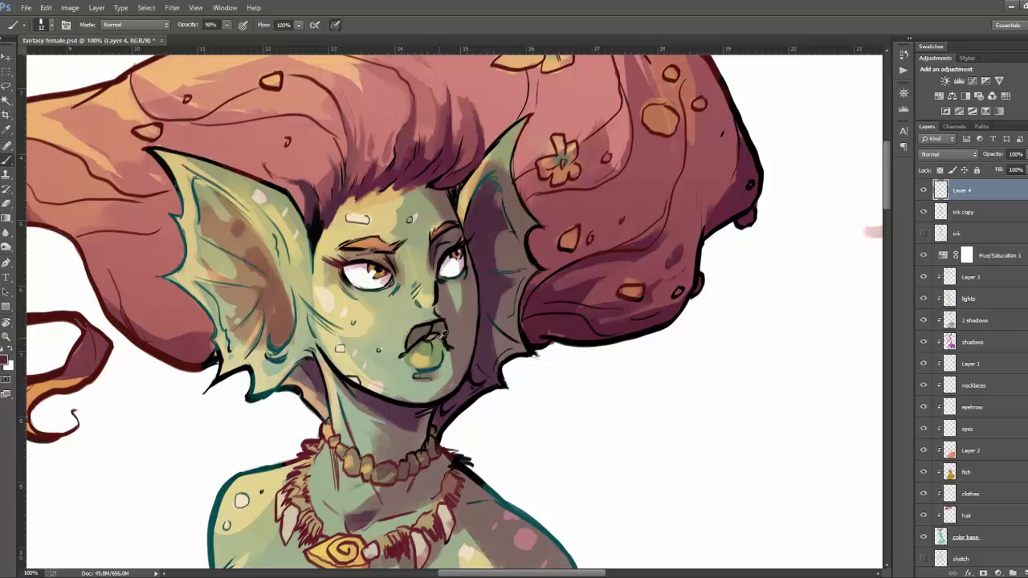
key(alt)
drag(515, 228, 497, 232)
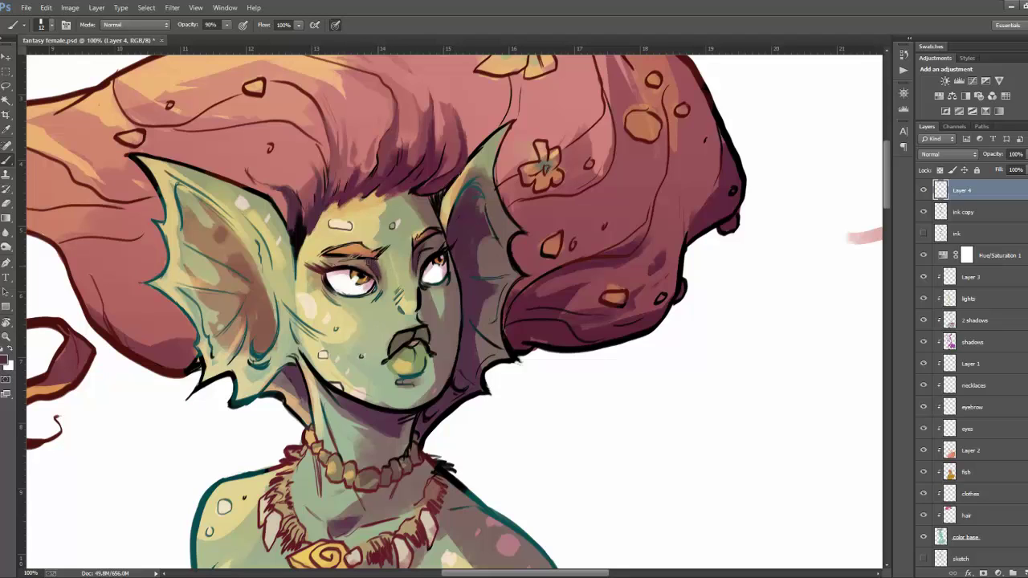
Sample the eyebrow's orange-brown and shrink the brush to size 8
alt+click(351, 250)
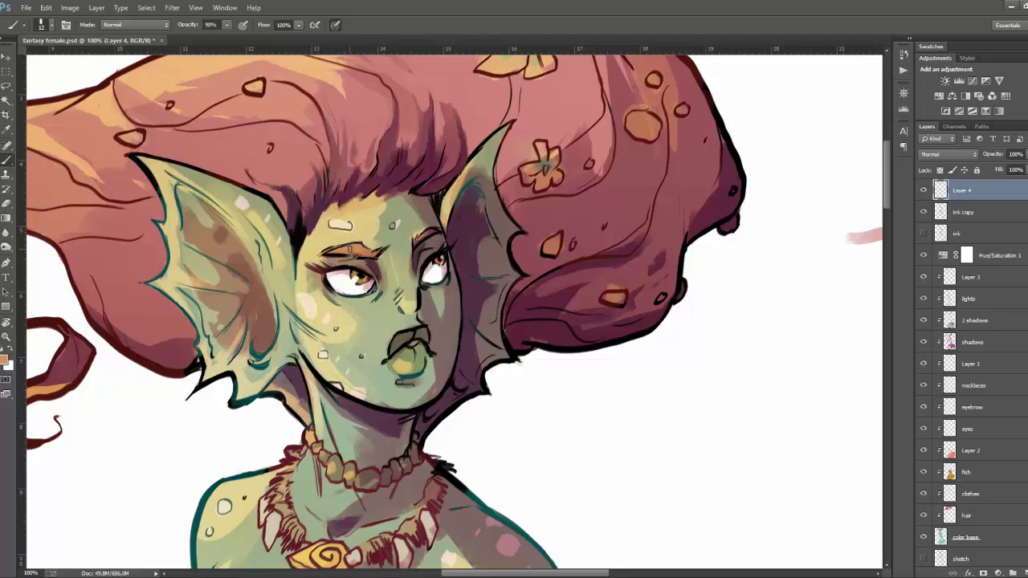
click(52, 25)
drag(119, 48, 95, 48)
key(Return)
alt+click(427, 244)
alt+click(375, 128)
alt+click(420, 145)
Repaint the left eyebrow with lighter reddish and tan-brown strokes
alt+click(372, 237)
alt+click(359, 244)
alt+click(374, 251)
alt+click(393, 240)
drag(341, 253, 321, 234)
alt+click(322, 235)
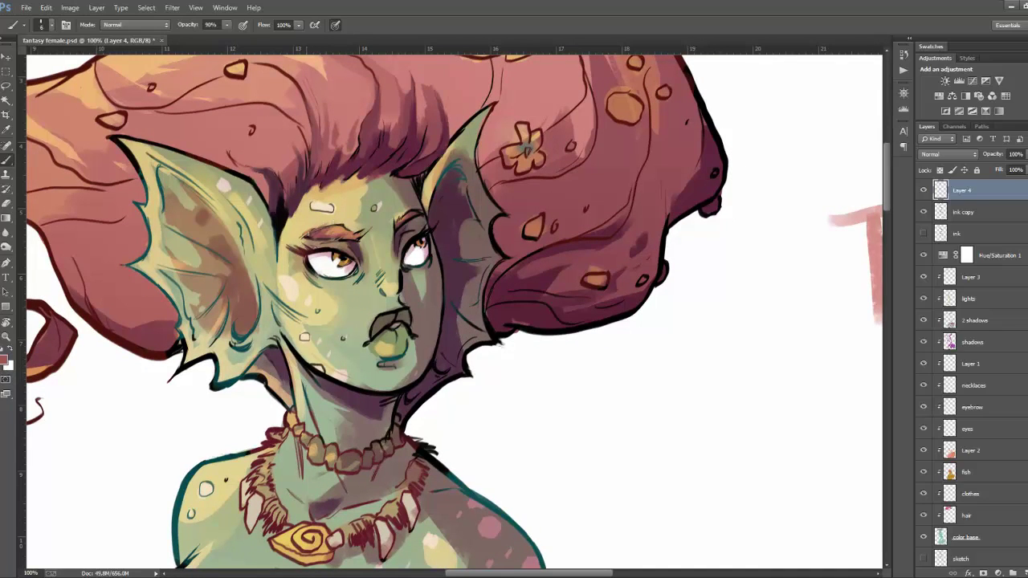
mouse_move(306, 240)
mouse_down()
mouse_move(335, 240)
mouse_move(306, 240)
mouse_up()
alt+click(316, 240)
mouse_move(460, 271)
mouse_down()
mouse_move(418, 259)
mouse_move(436, 294)
mouse_up()
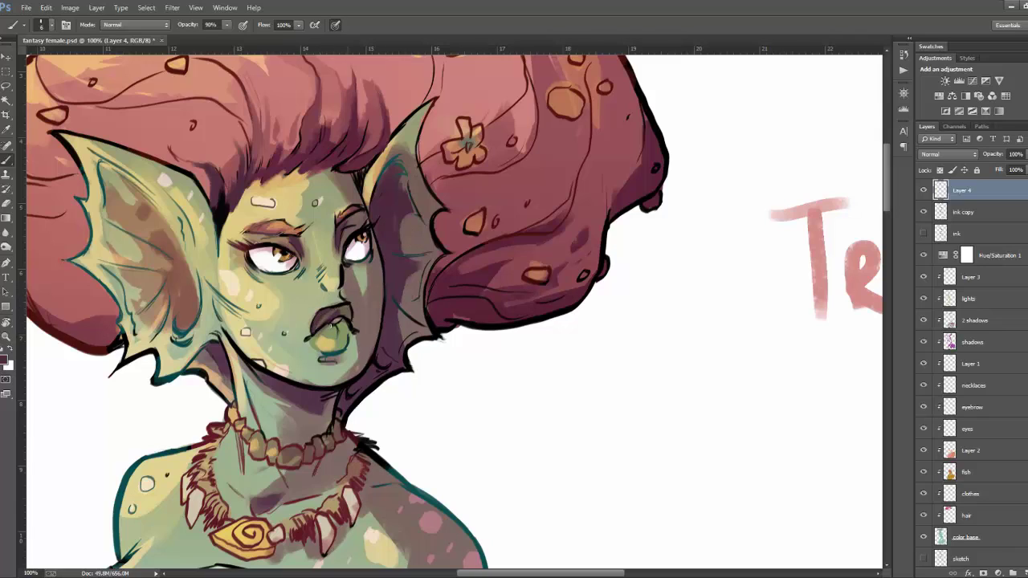
Darken the upper lip and save the file
alt+click(331, 316)
drag(329, 315, 318, 324)
alt+click(335, 311)
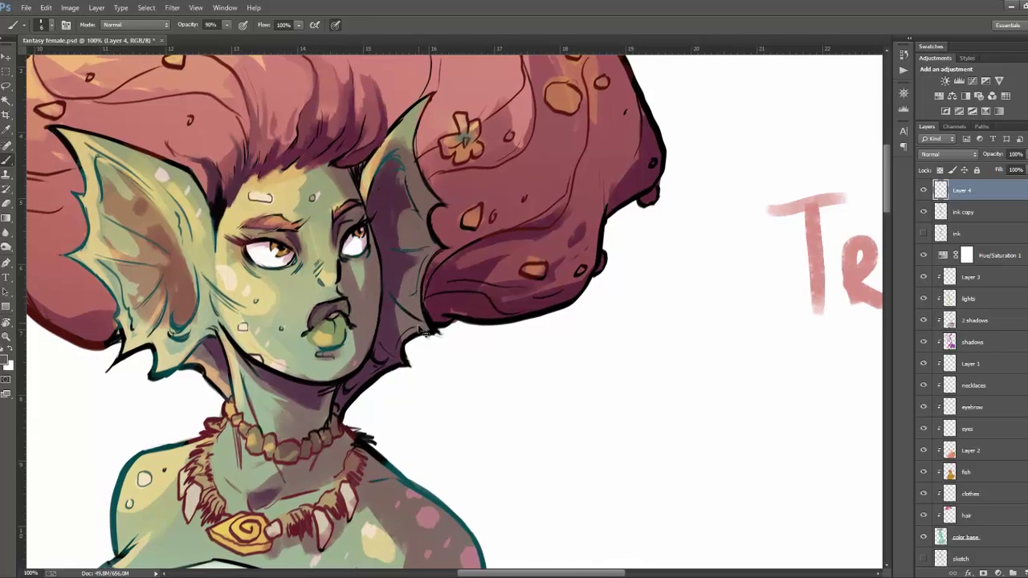
key(ctrl+s)
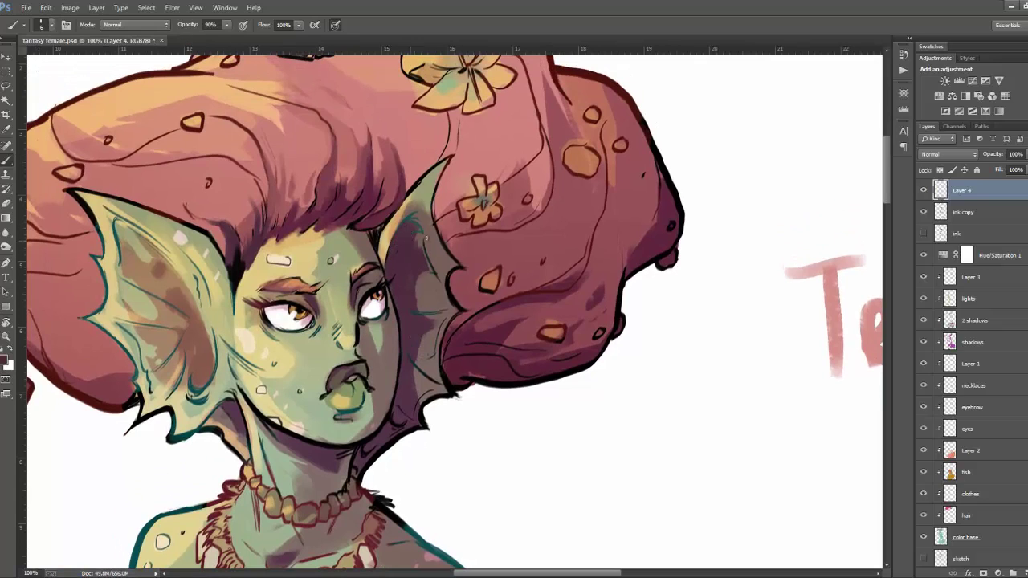
Dab green and dark red into the centres of the hair flowers
drag(454, 333, 438, 297)
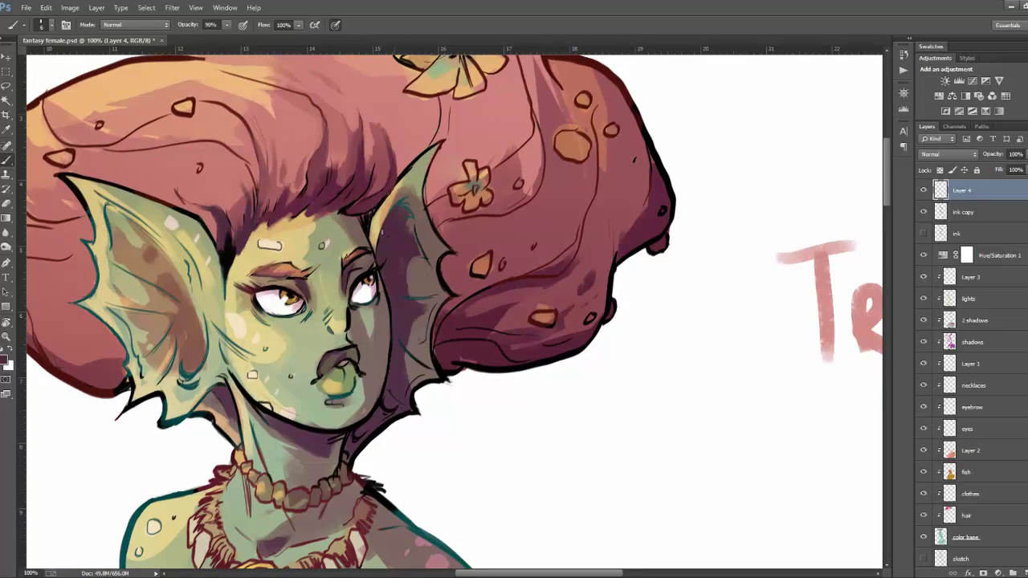
drag(369, 208, 372, 231)
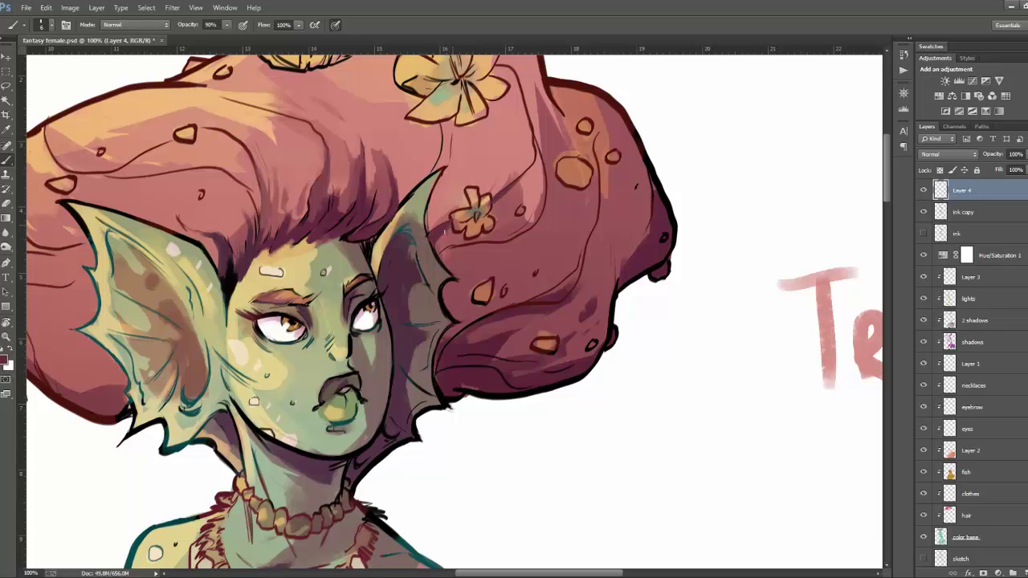
scroll(450, 177, up, 3)
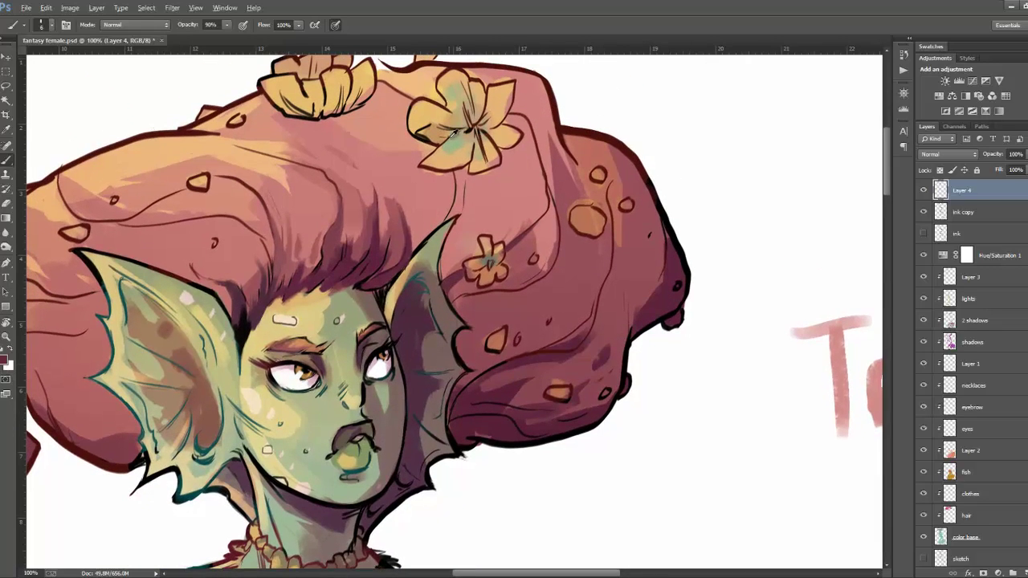
alt+click(454, 133)
drag(462, 134, 466, 136)
alt+click(448, 159)
alt+click(568, 181)
mouse_move(464, 133)
mouse_down()
mouse_move(472, 119)
mouse_move(458, 147)
mouse_move(464, 159)
mouse_move(445, 160)
mouse_up()
alt+click(456, 143)
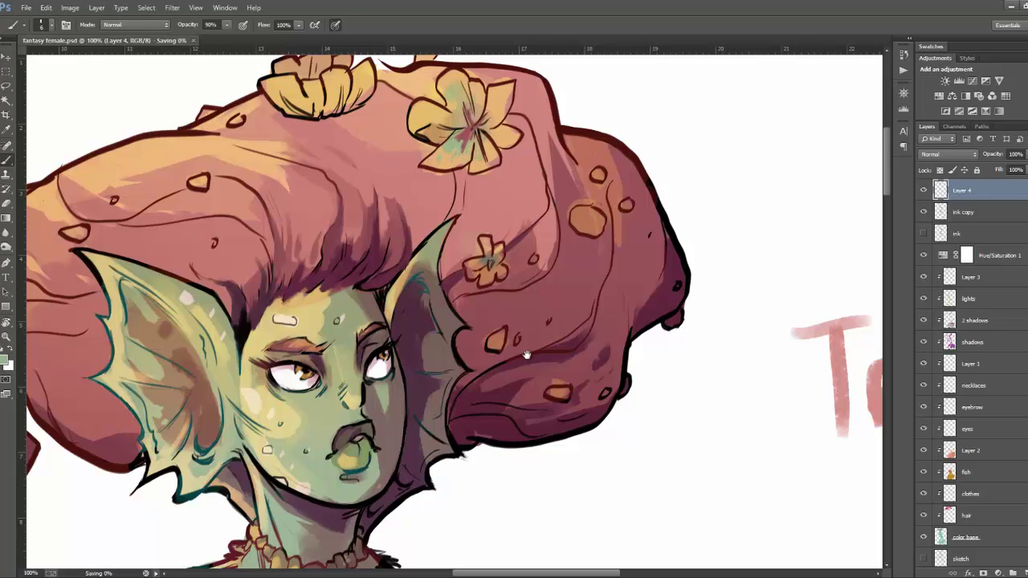
Shade the hair with dark maroon and brush peach highlights along it
drag(525, 356, 473, 293)
alt+click(435, 293)
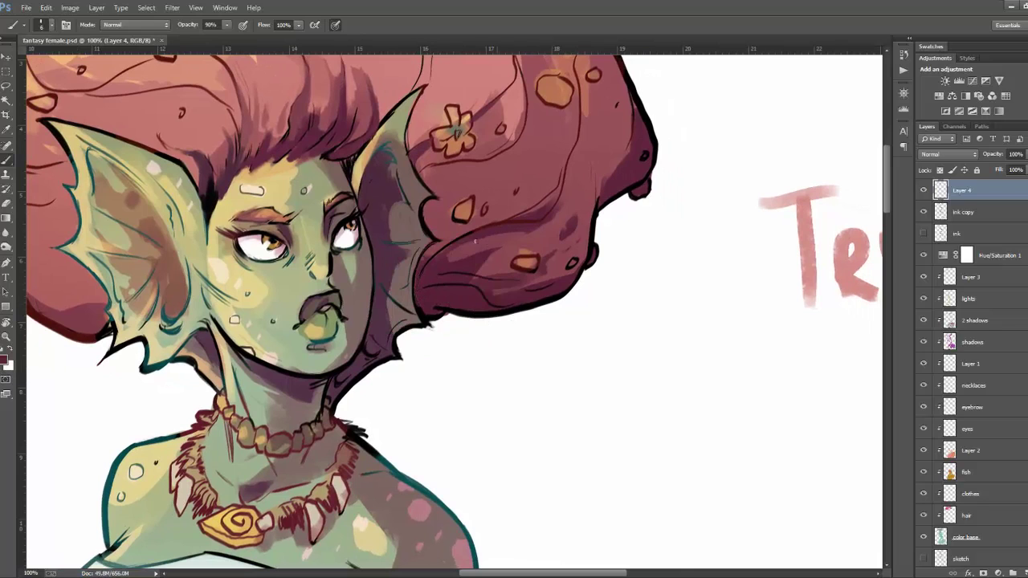
drag(464, 234, 442, 254)
drag(493, 223, 558, 189)
drag(479, 207, 752, 260)
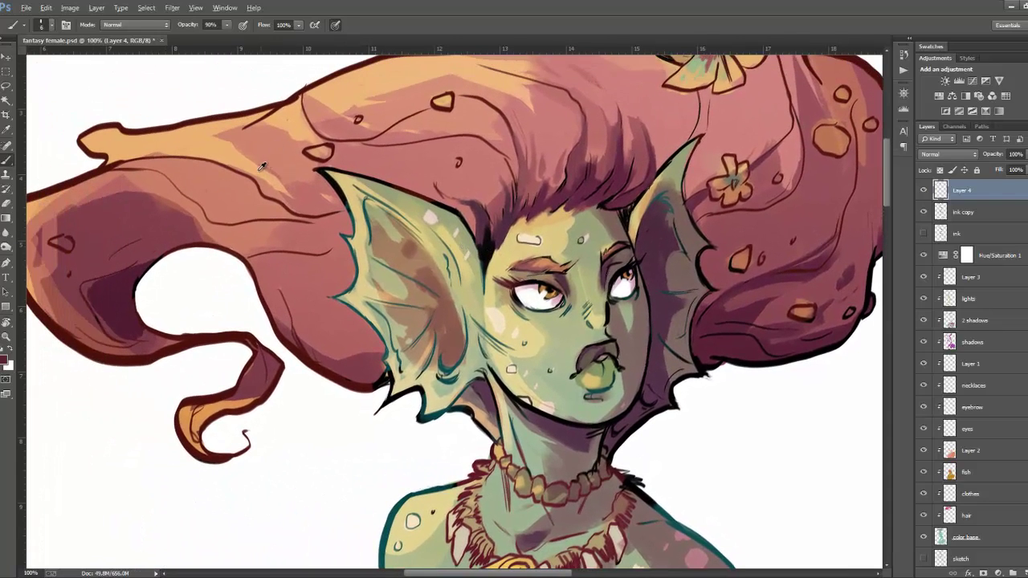
alt+click(241, 156)
drag(211, 158, 305, 218)
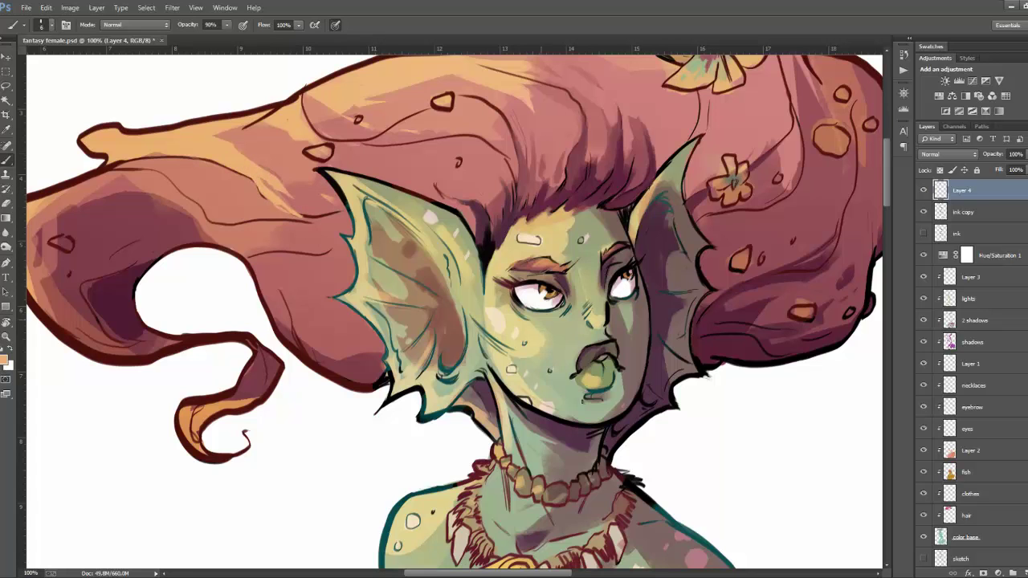
key(r)
drag(611, 241, 528, 335)
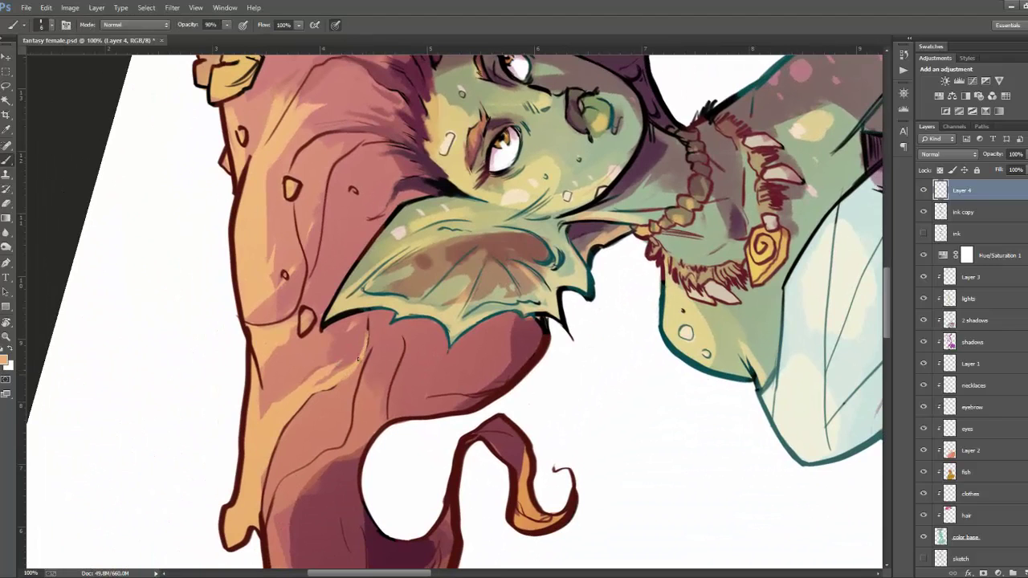
Paint light orange strokes along the purple shadow edge of the left hair curl
scroll(364, 378, down, 1)
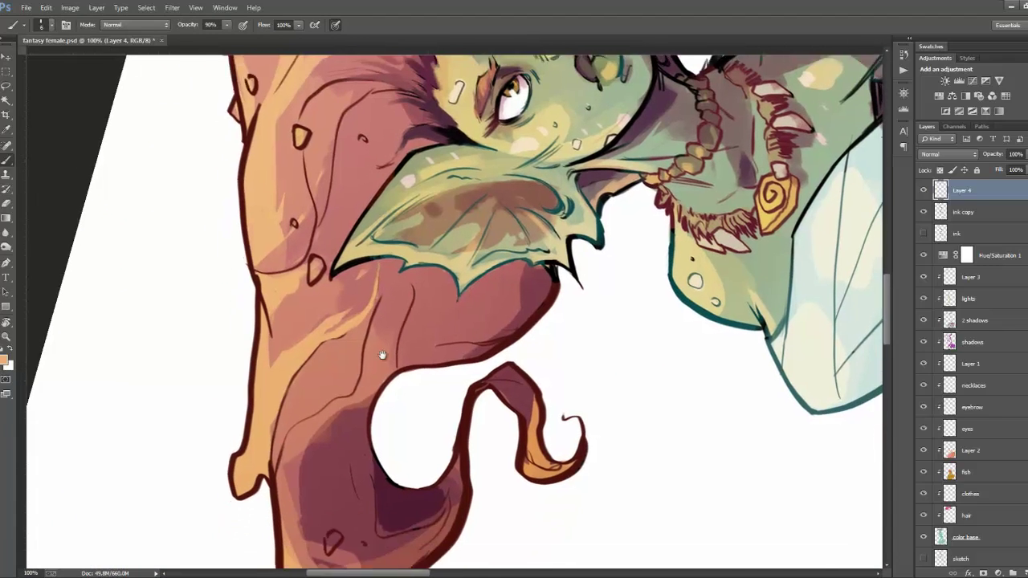
scroll(338, 386, down, 1)
mouse_move(276, 377)
mouse_down()
mouse_move(287, 348)
mouse_move(284, 422)
mouse_move(304, 379)
mouse_up()
mouse_move(281, 419)
mouse_down()
mouse_move(364, 341)
mouse_move(374, 279)
mouse_up()
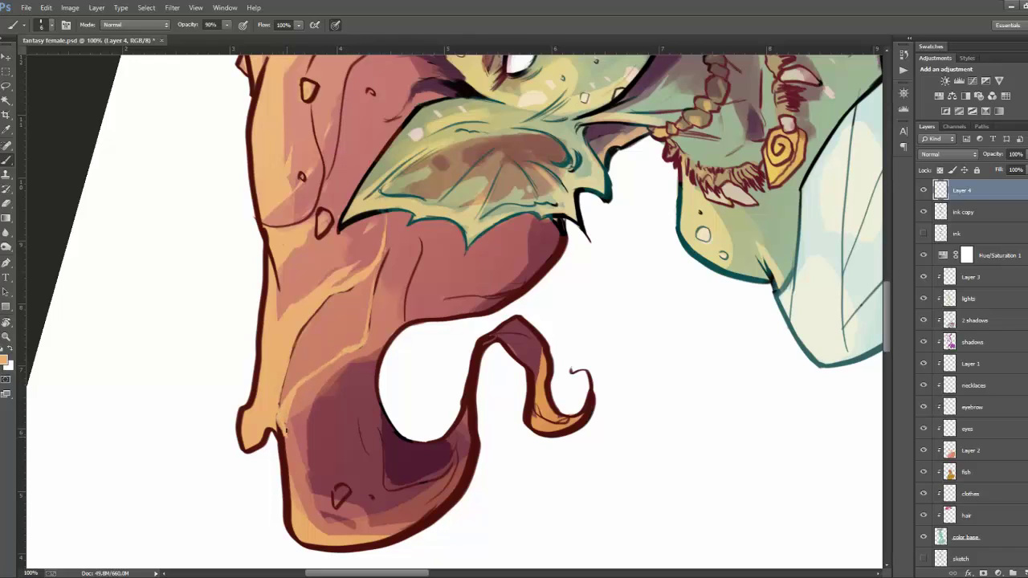
Add peach strokes to lighten the hair near the head
key(r)
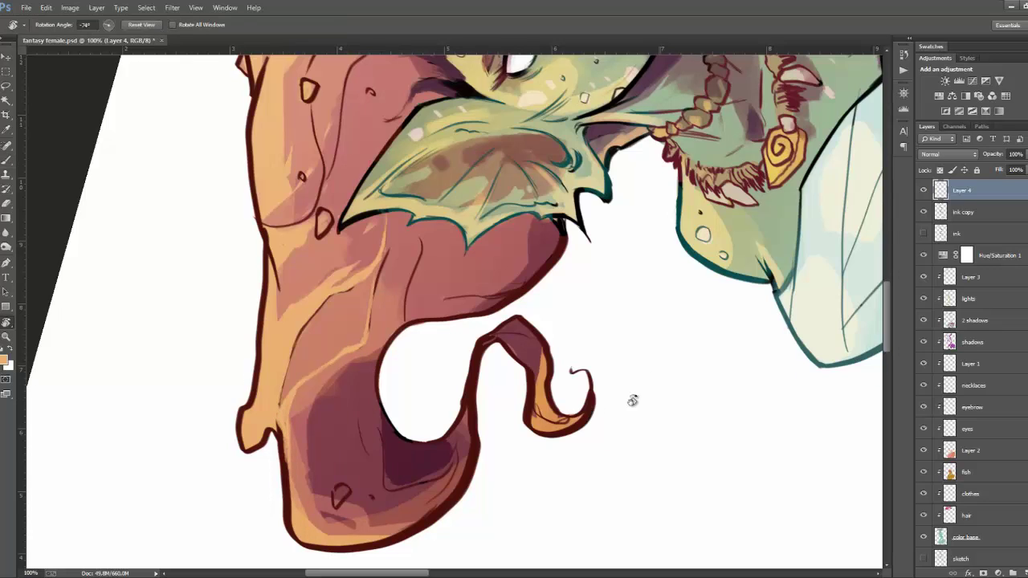
mouse_move(631, 399)
mouse_down()
mouse_move(547, 440)
mouse_move(648, 399)
mouse_move(611, 377)
mouse_move(717, 321)
mouse_move(707, 318)
mouse_up()
key(b)
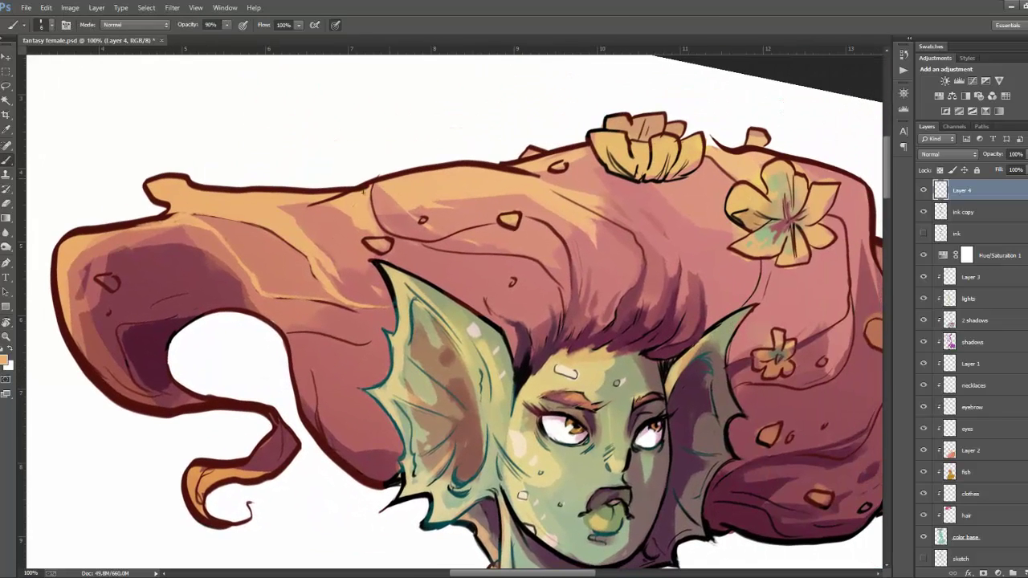
mouse_move(364, 192)
mouse_down()
mouse_move(374, 190)
mouse_move(377, 208)
mouse_up()
Reset the canvas rotation, review the whole figure at 33.3%, then zoom to 66.7% on the head
key(ctrl+minus)
key(ctrl+minus)
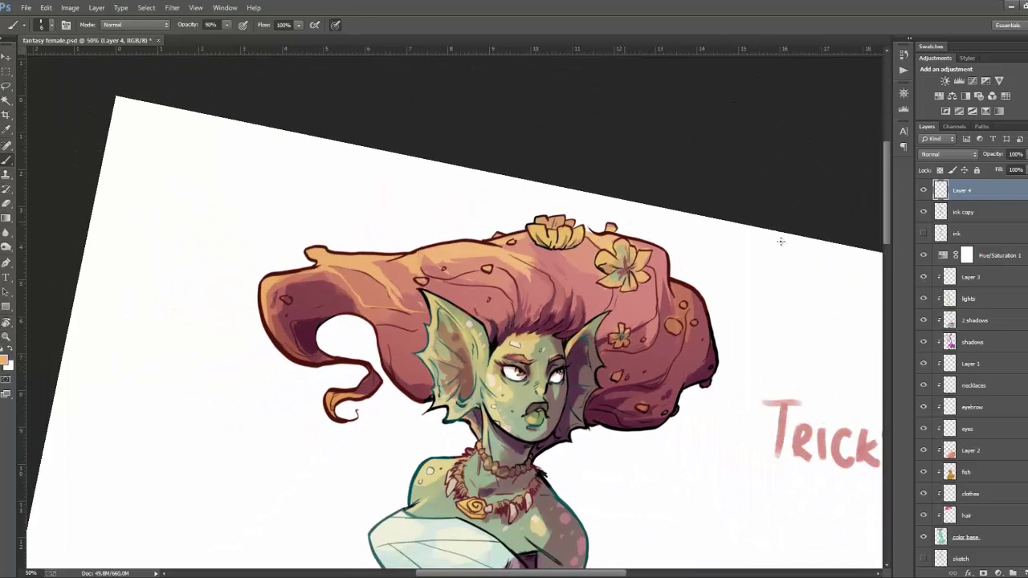
key(r)
key(Escape)
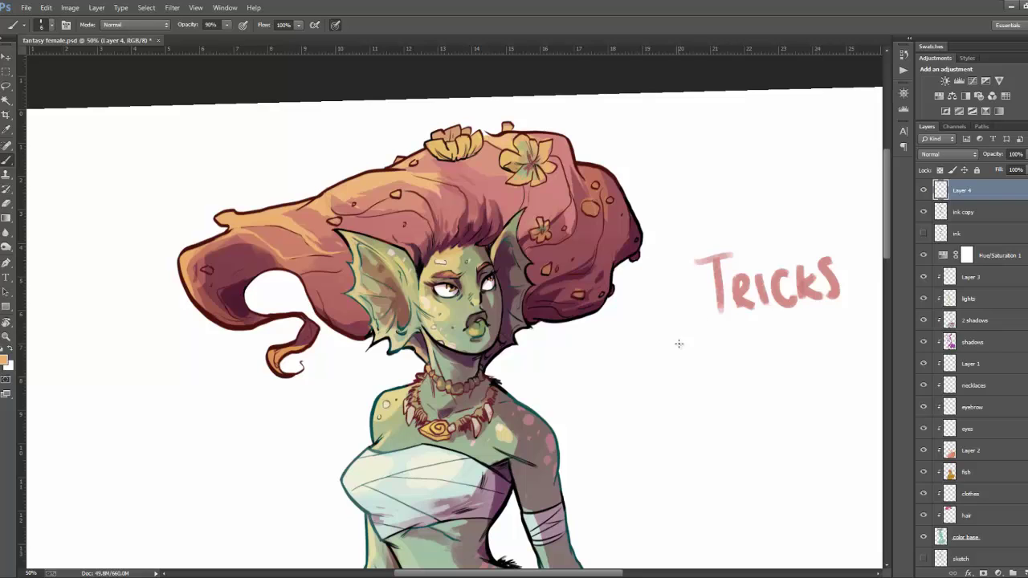
key(ctrl+minus)
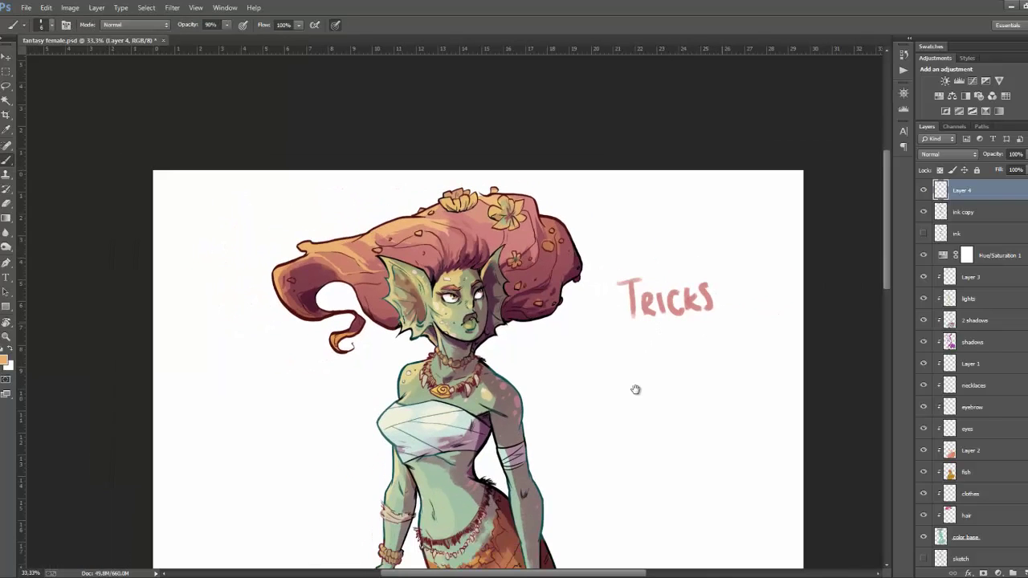
scroll(636, 389, down, 3)
click(924, 190)
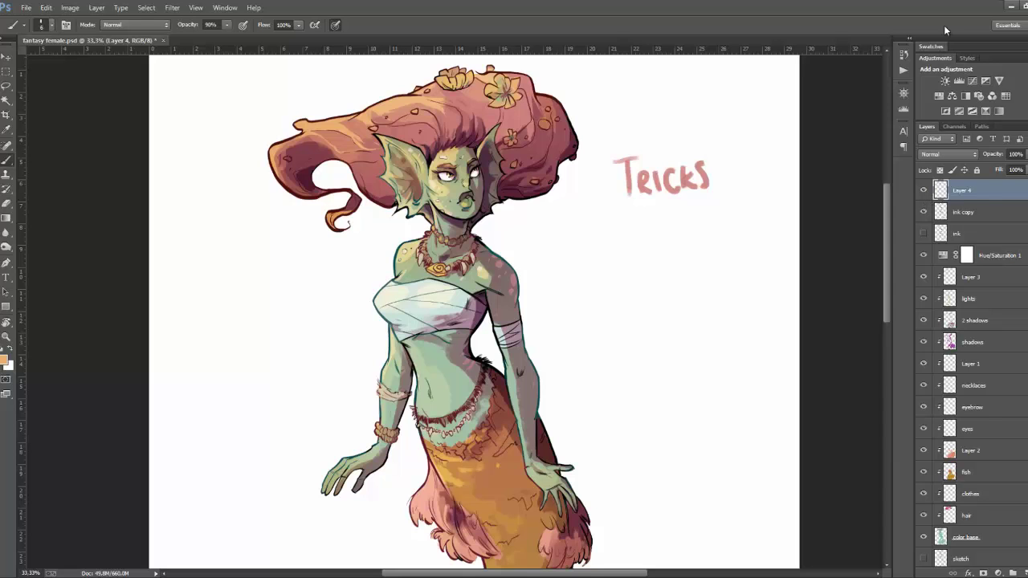
key(ctrl+plus)
key(ctrl+plus)
scroll(426, 241, up, 5)
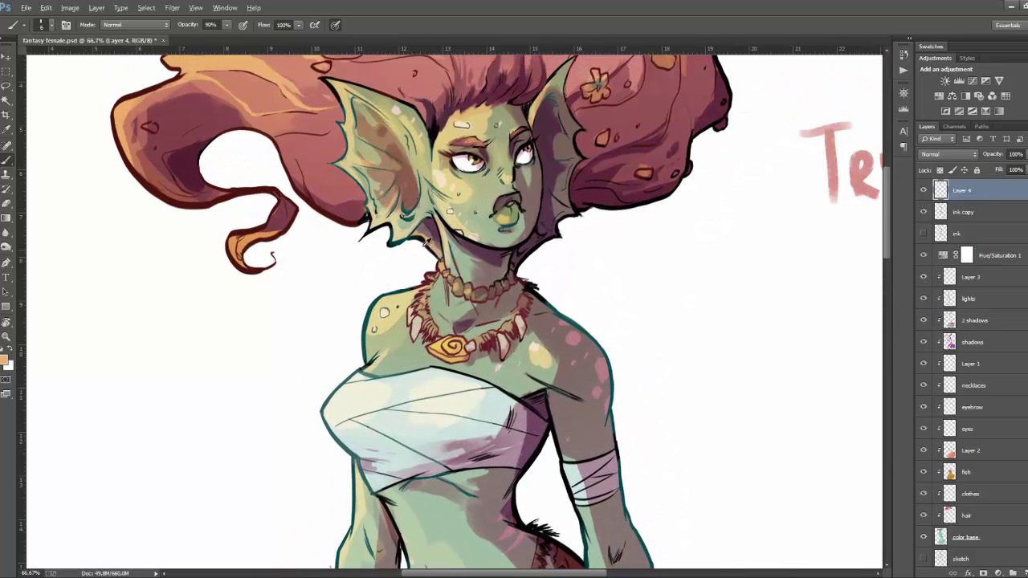
Shade the neck under the chin with dusky brown and dab a light touch near the nose
alt+click(423, 225)
drag(431, 247, 438, 252)
drag(536, 210, 483, 312)
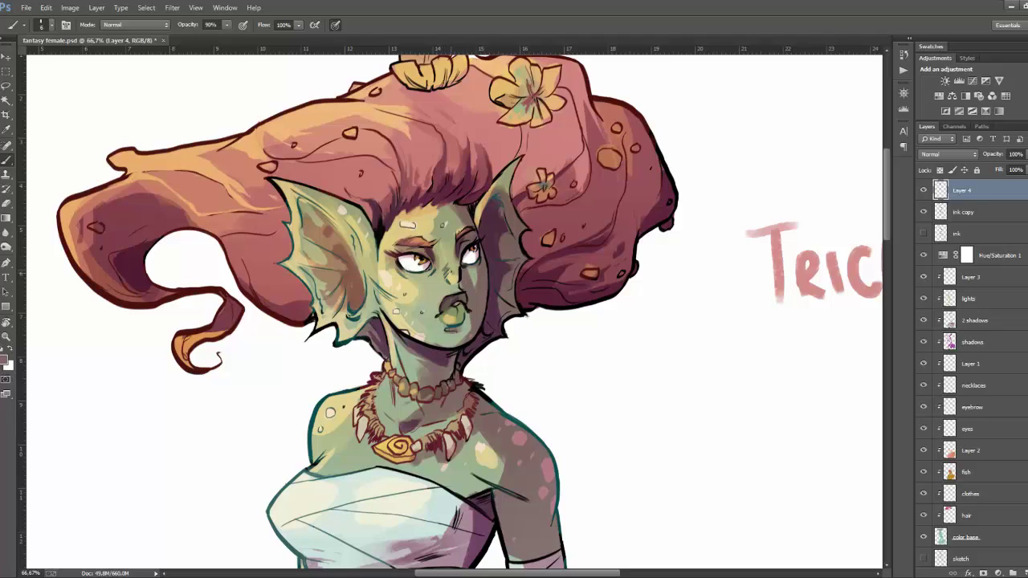
alt+click(455, 267)
drag(489, 305, 486, 281)
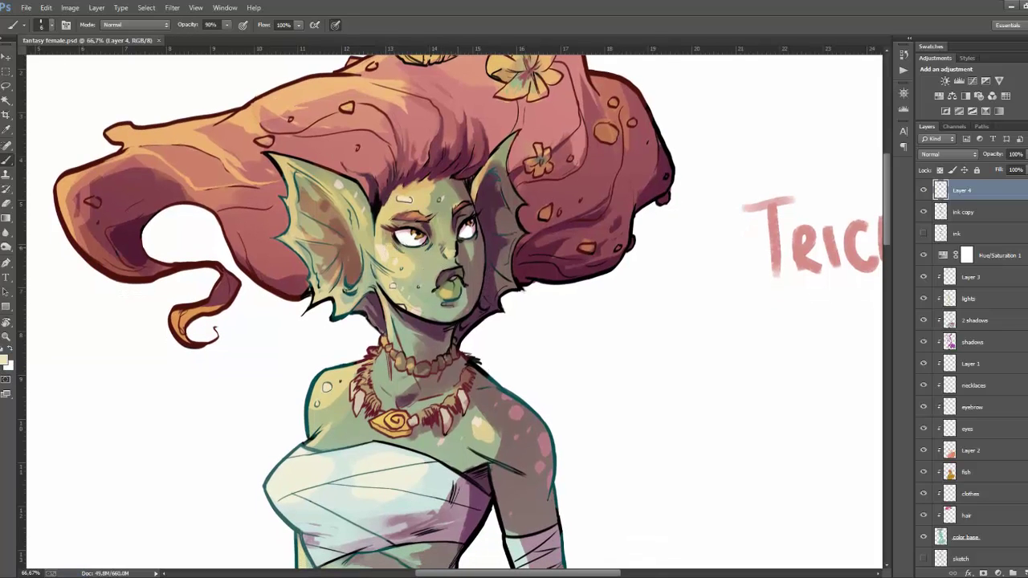
click(453, 249)
Sample light beige from the ear and brighten the ear fin's edge and a patch on it
alt+click(463, 247)
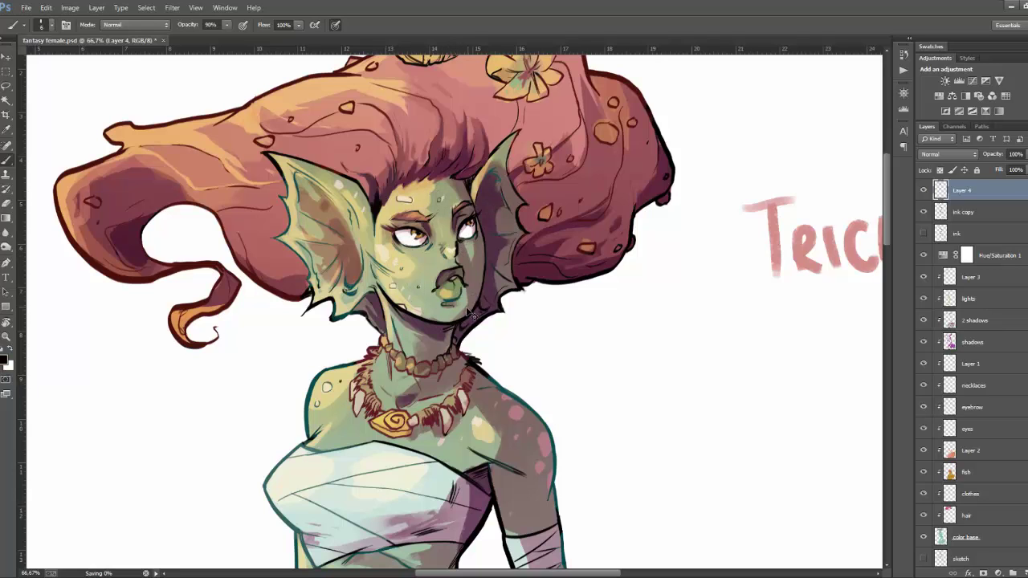
drag(493, 300, 473, 281)
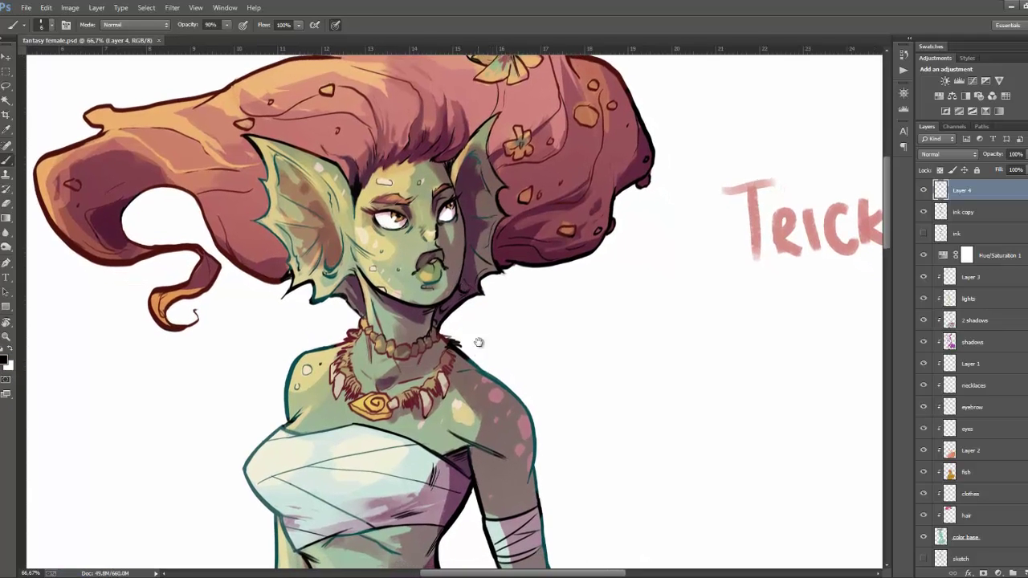
drag(494, 322, 492, 376)
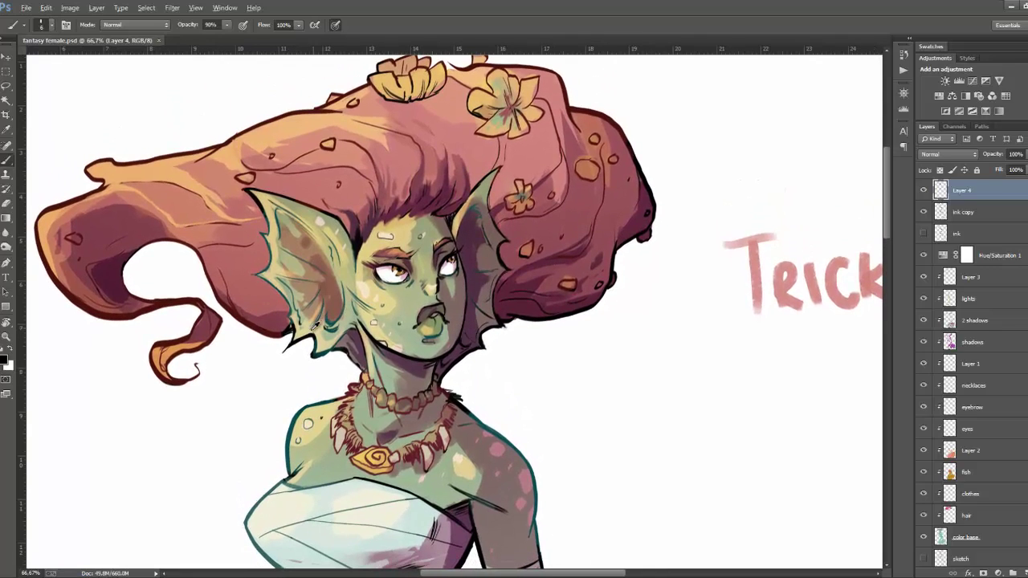
alt+click(314, 326)
drag(672, 282, 624, 171)
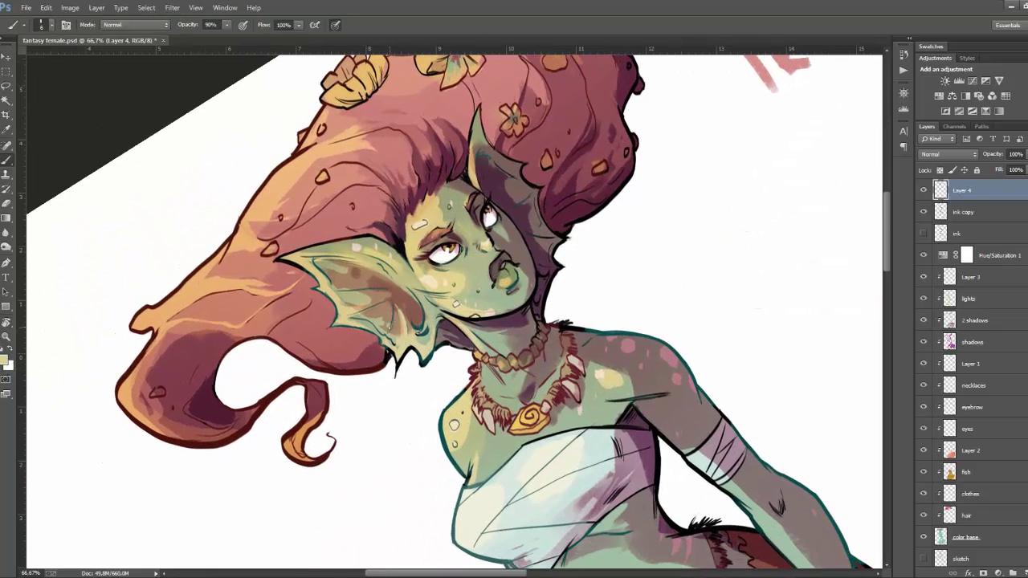
drag(392, 316, 392, 331)
drag(570, 270, 563, 230)
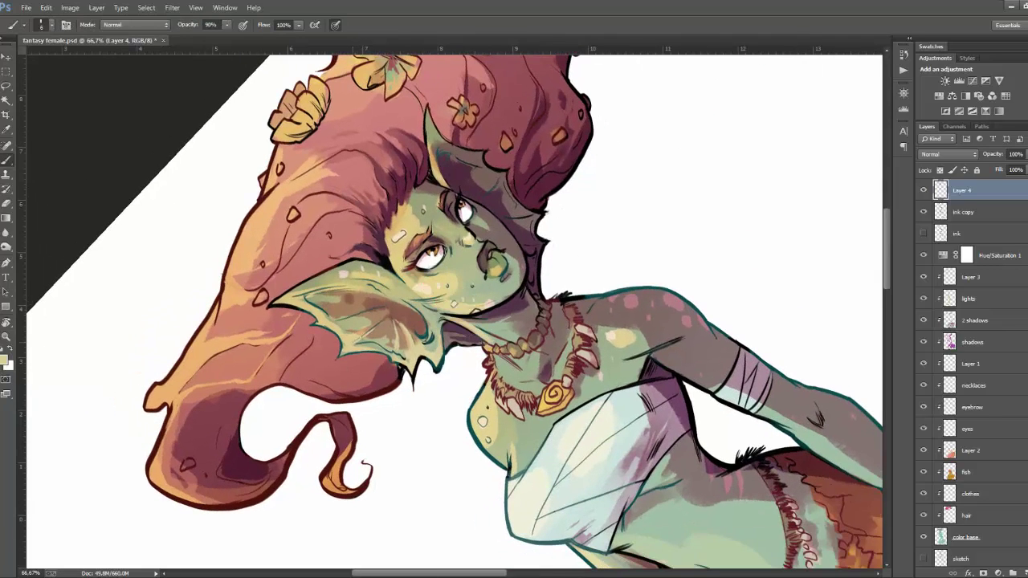
drag(367, 337, 375, 326)
drag(562, 241, 554, 201)
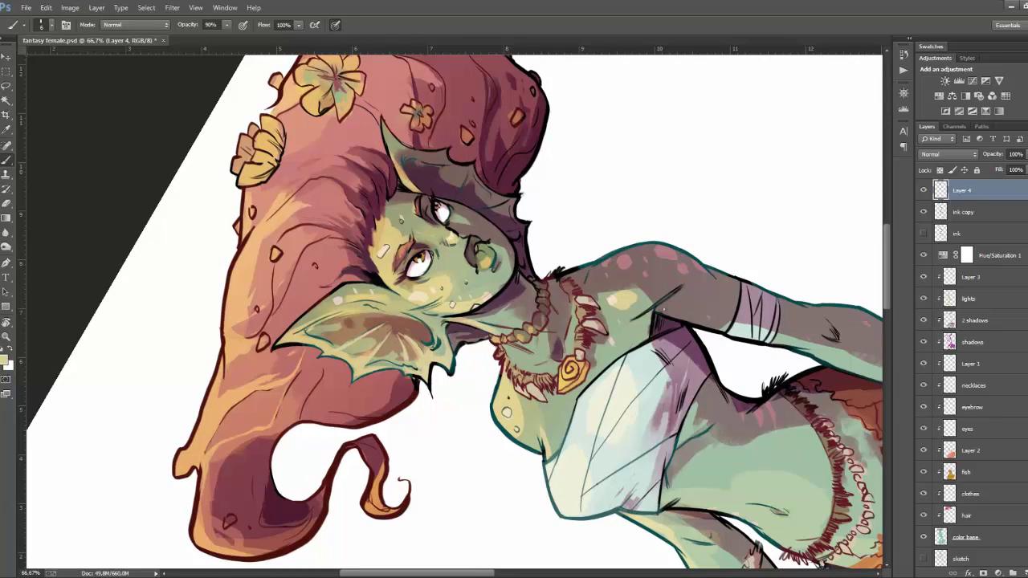
Rotate the view to -25° and paint light beige highlights along the ear's upper and left edges
key(r)
mouse_move(698, 347)
mouse_down()
mouse_move(552, 434)
mouse_move(435, 468)
mouse_up()
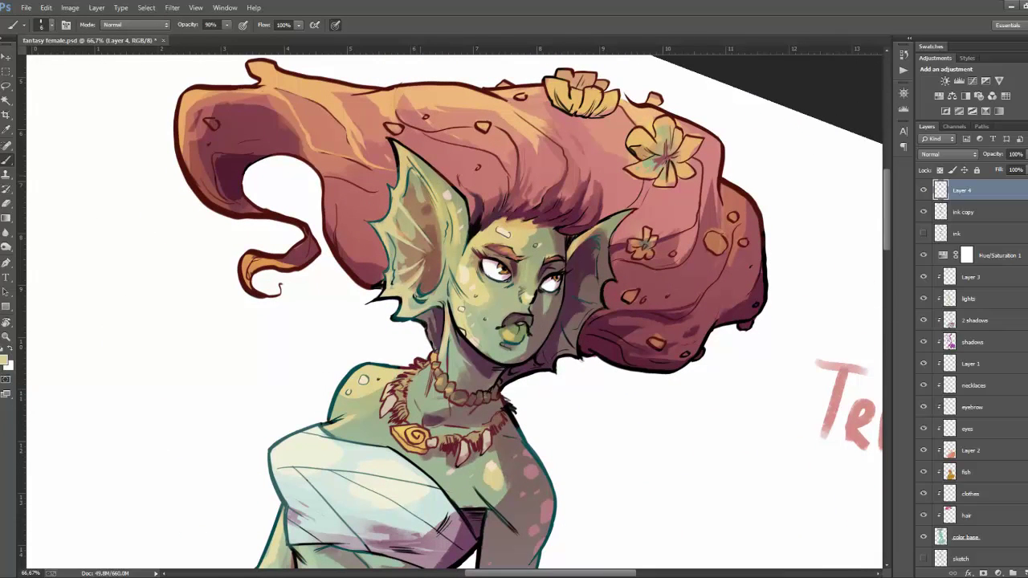
alt+click(435, 172)
alt+click(412, 161)
alt+click(428, 172)
drag(729, 306, 707, 233)
alt+click(378, 216)
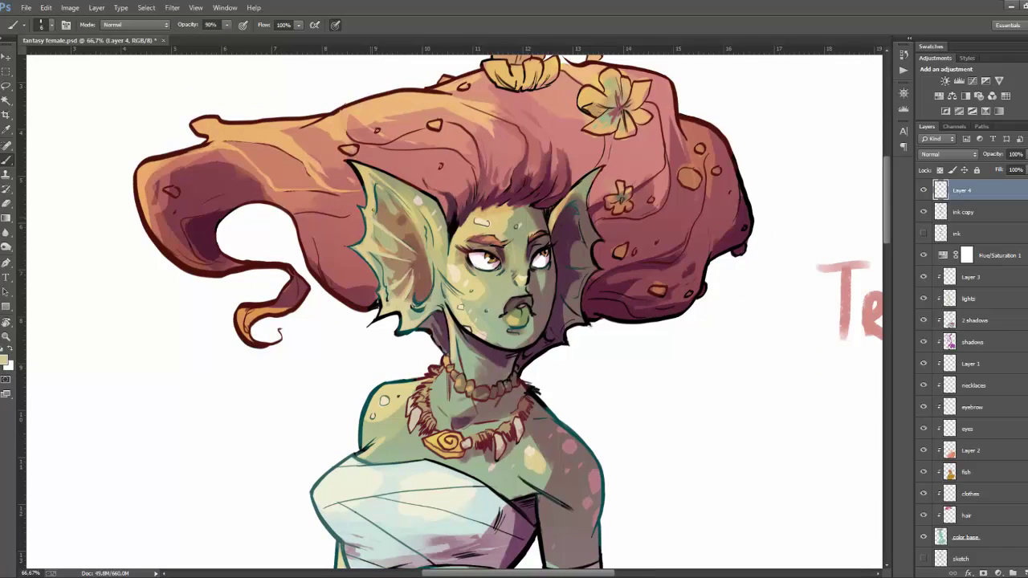
drag(377, 207, 376, 183)
drag(376, 222, 378, 182)
alt+click(363, 257)
alt+click(391, 303)
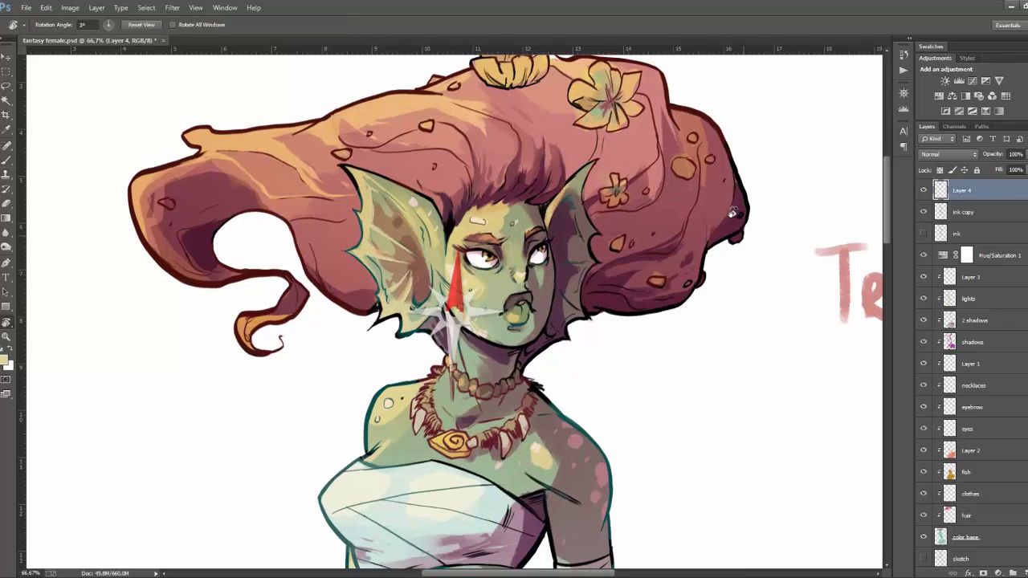
Rotate the canvas view around the face while sampling dark maroon and reddish-brown from the hair
drag(751, 185, 746, 233)
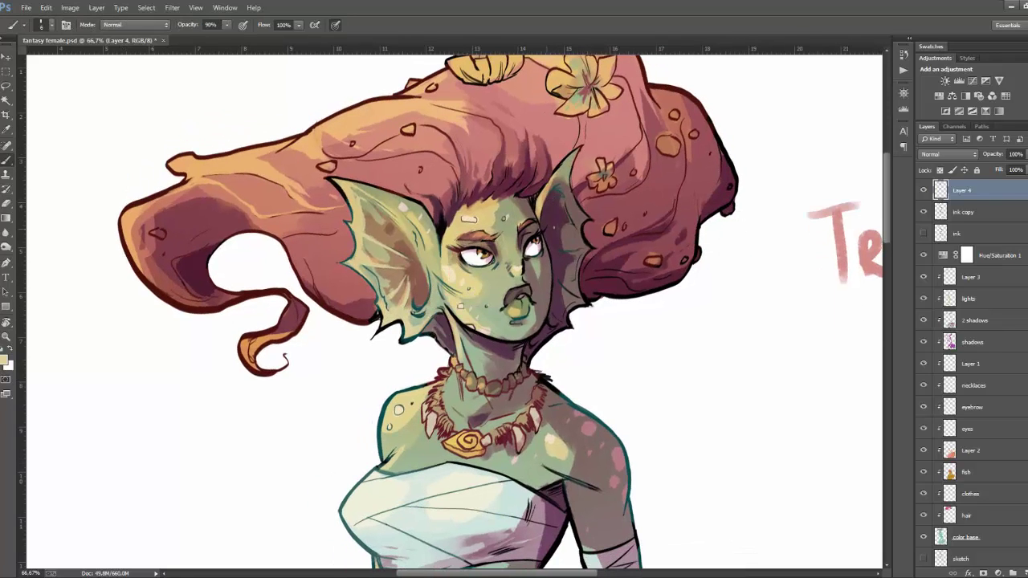
alt+click(565, 251)
drag(715, 229, 526, 193)
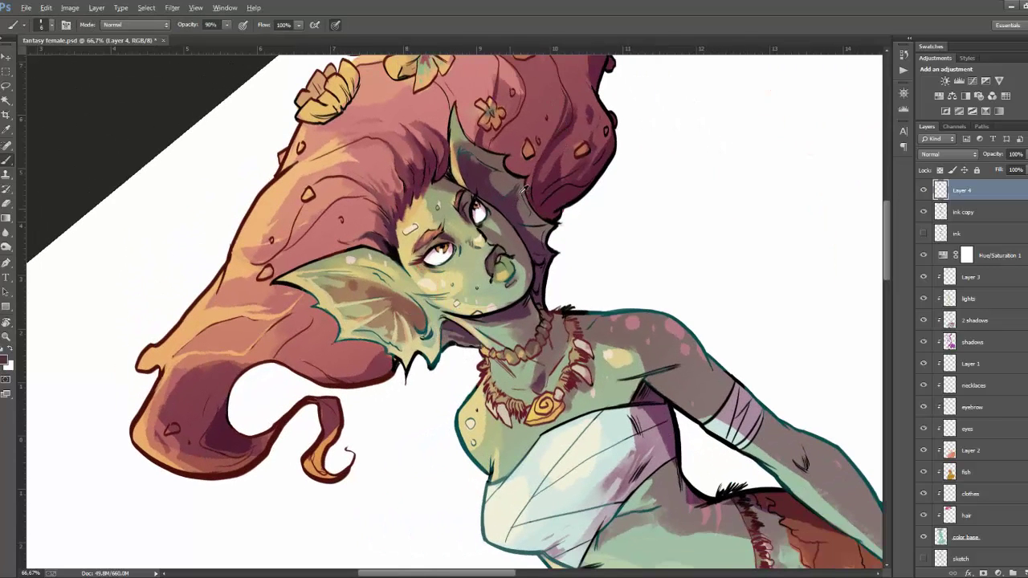
alt+click(522, 213)
key(r)
mouse_move(707, 273)
mouse_down()
mouse_move(634, 344)
mouse_move(633, 329)
mouse_move(534, 343)
mouse_up()
key(b)
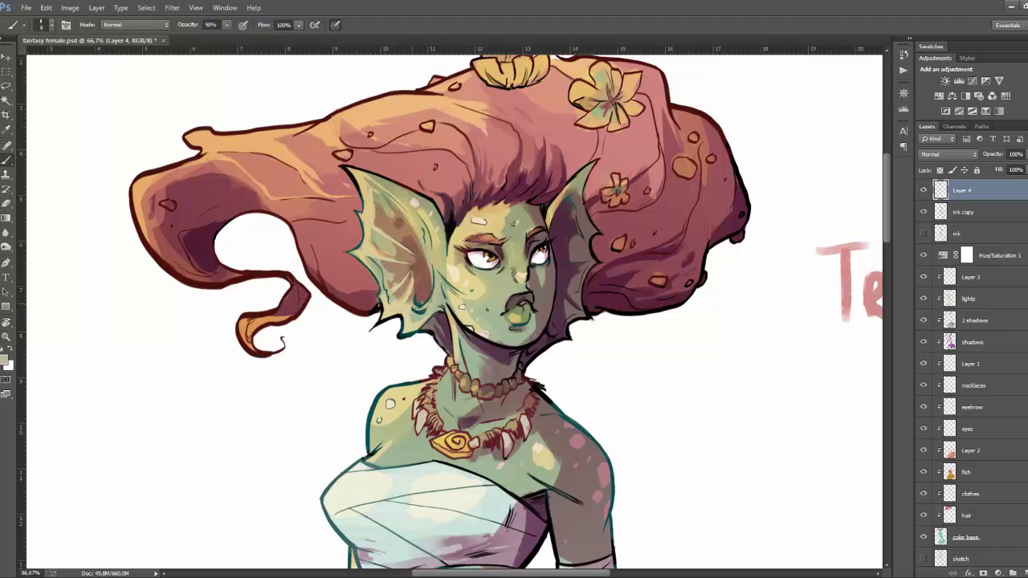
alt+click(426, 293)
key(r)
drag(757, 264, 750, 280)
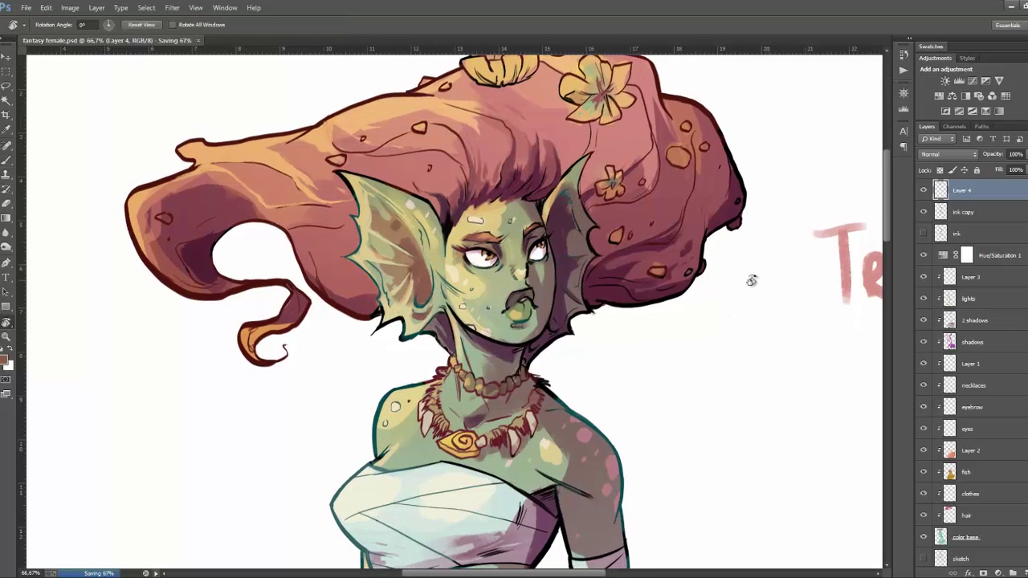
key(b)
Add a light beige stroke by the nose and brighten both eye whites with near-white dabs
alt+click(486, 269)
drag(484, 268, 474, 268)
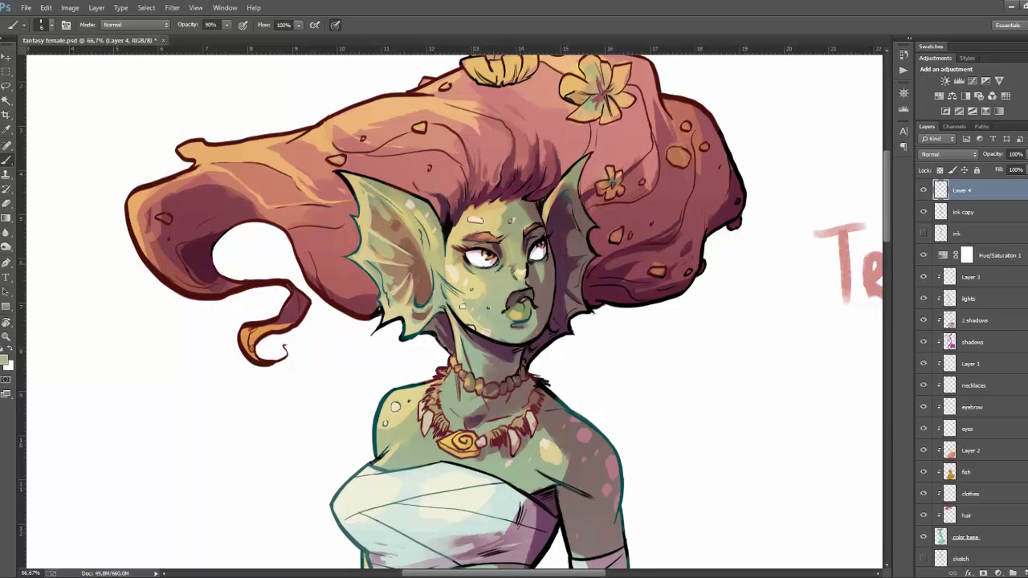
alt+click(481, 257)
click(477, 256)
click(543, 255)
alt+click(543, 257)
Dab a small light cream mark near the lips and save fantasy female.psd
drag(475, 301, 396, 233)
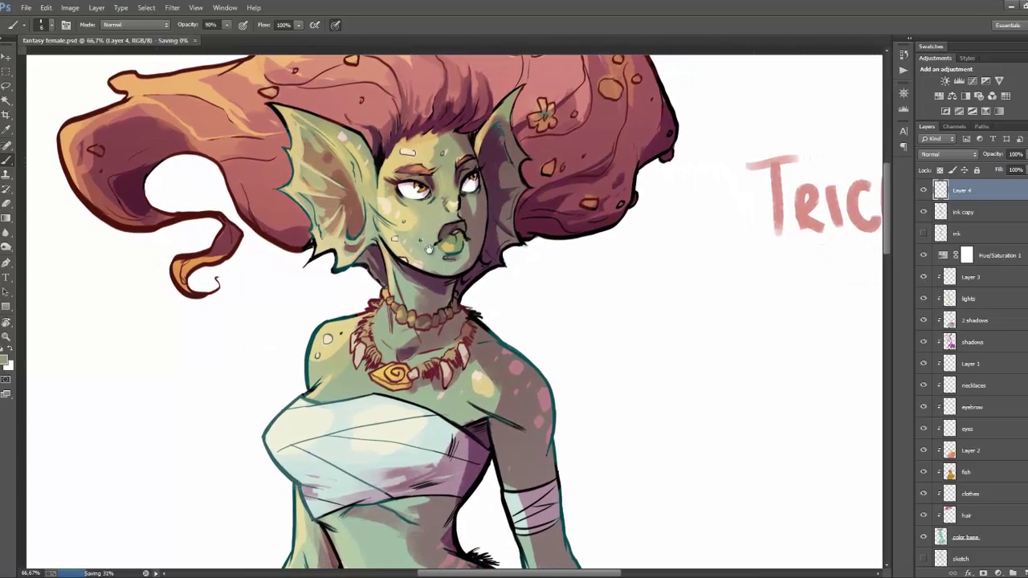
key(x)
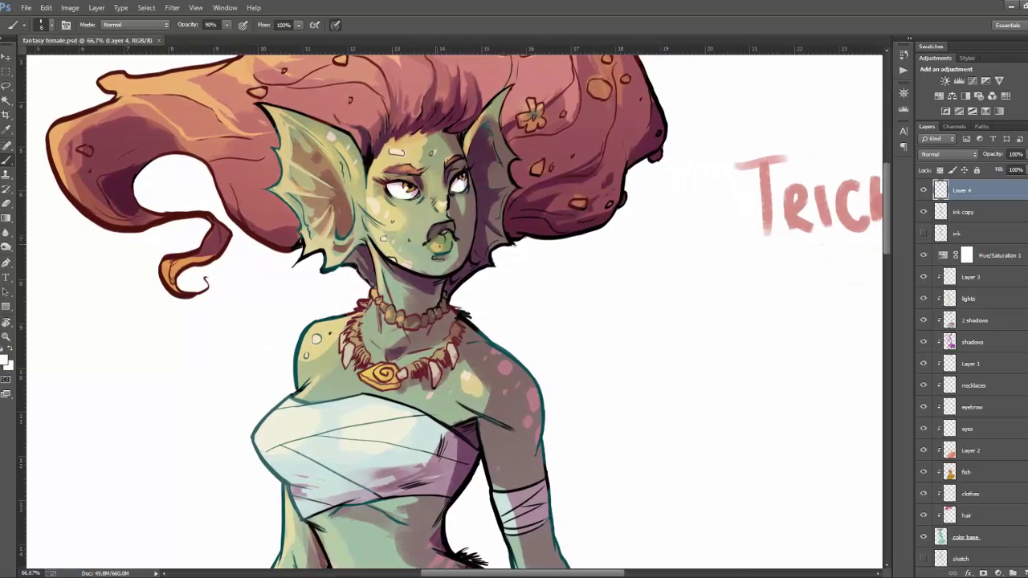
alt+click(446, 200)
drag(482, 214, 492, 241)
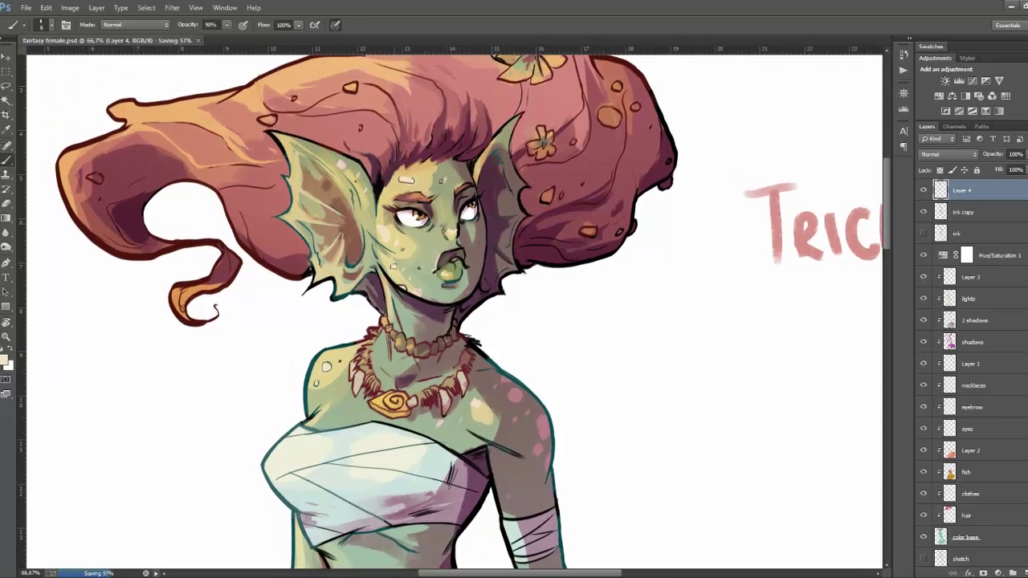
click(462, 262)
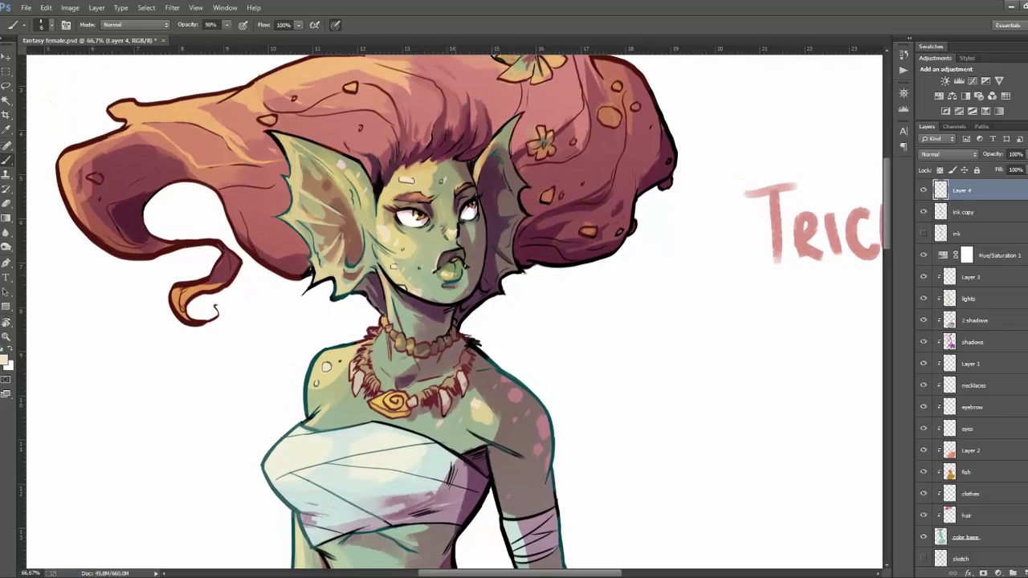
key(ctrl+s)
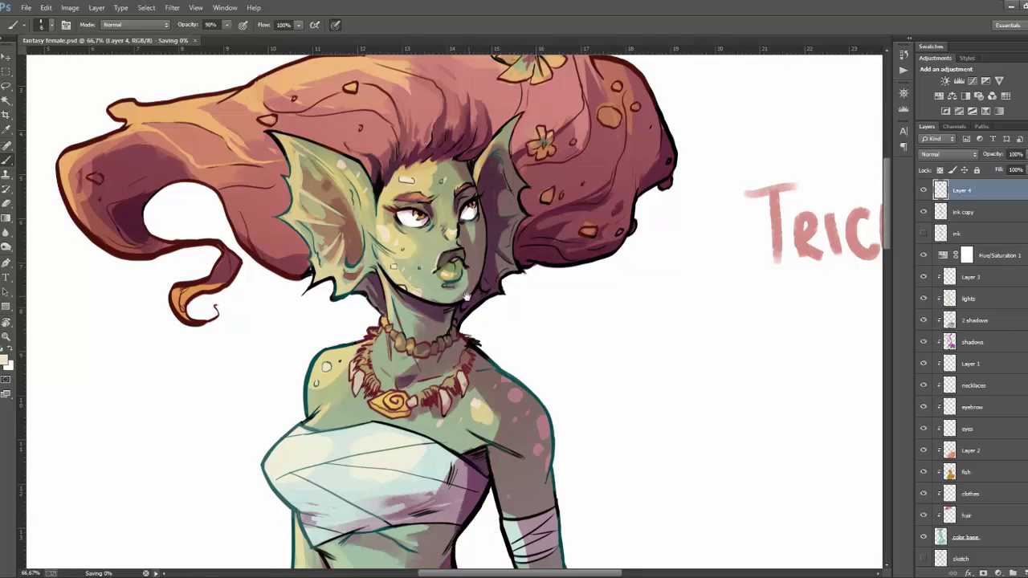
drag(456, 296, 477, 265)
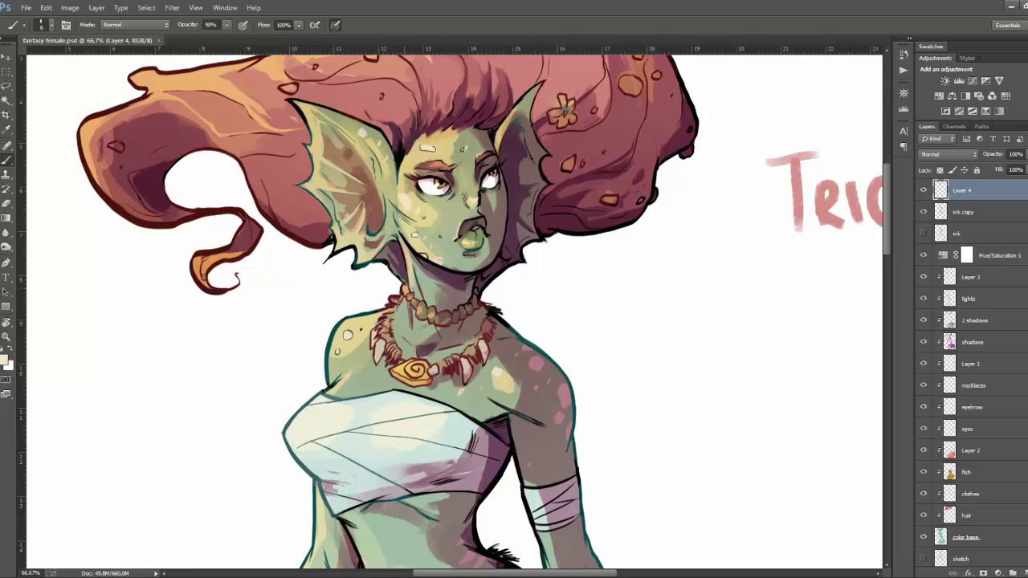
key(ctrl+s)
alt+click(431, 335)
alt+click(392, 333)
Zoom out to 16.7% to view the whole mermaid, then back to 50% on the hips
key(ctrl+minus)
key(ctrl+minus)
drag(641, 385, 642, 364)
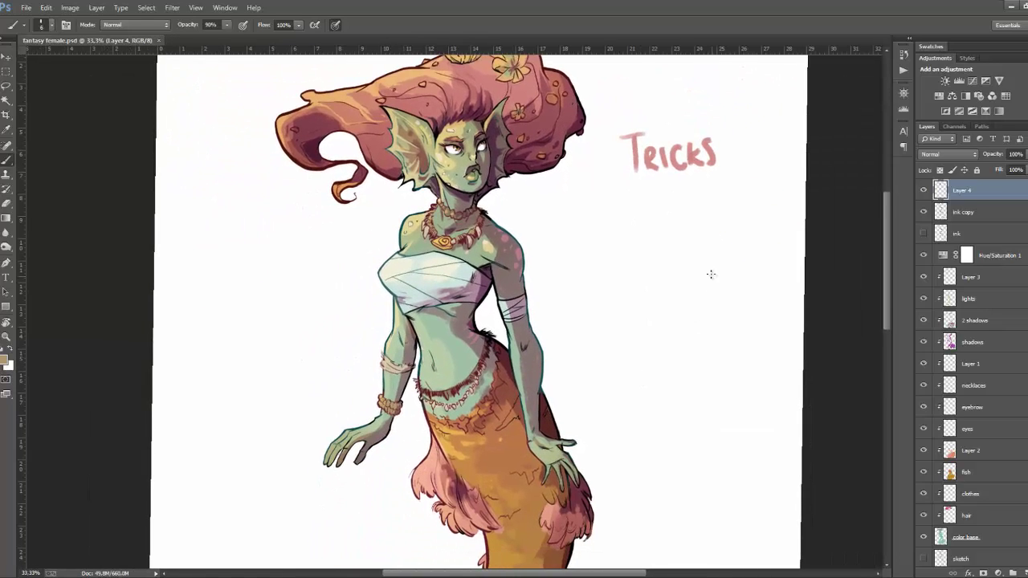
key(r)
key(ctrl+minus)
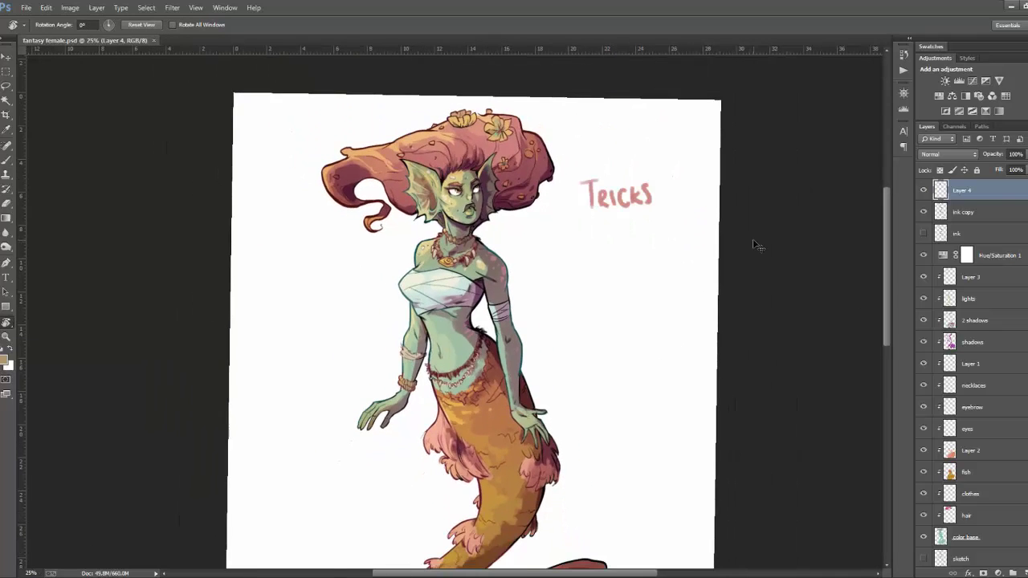
key(ctrl+minus)
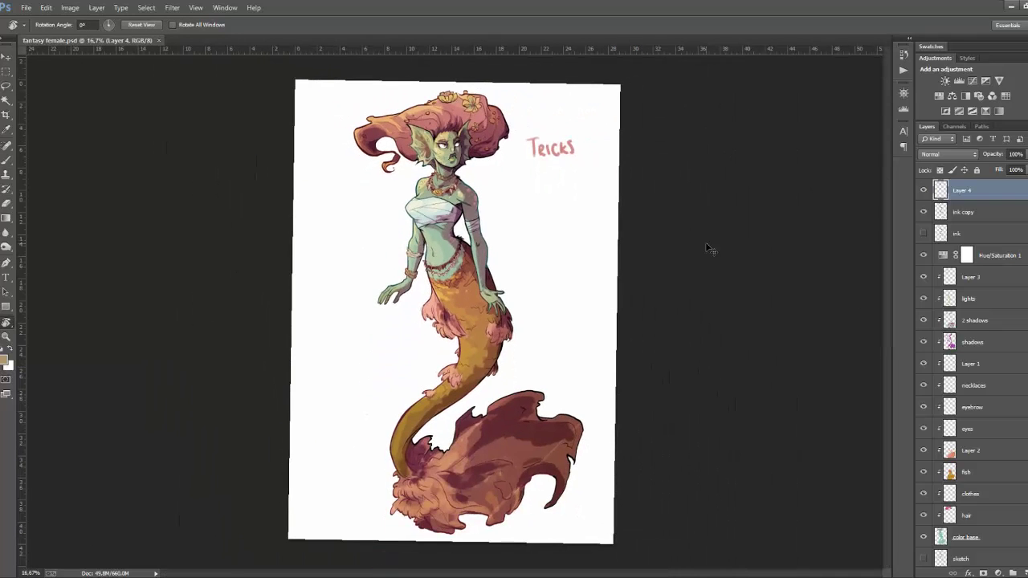
key(ctrl+plus)
key(ctrl+plus)
key(ctrl+plus)
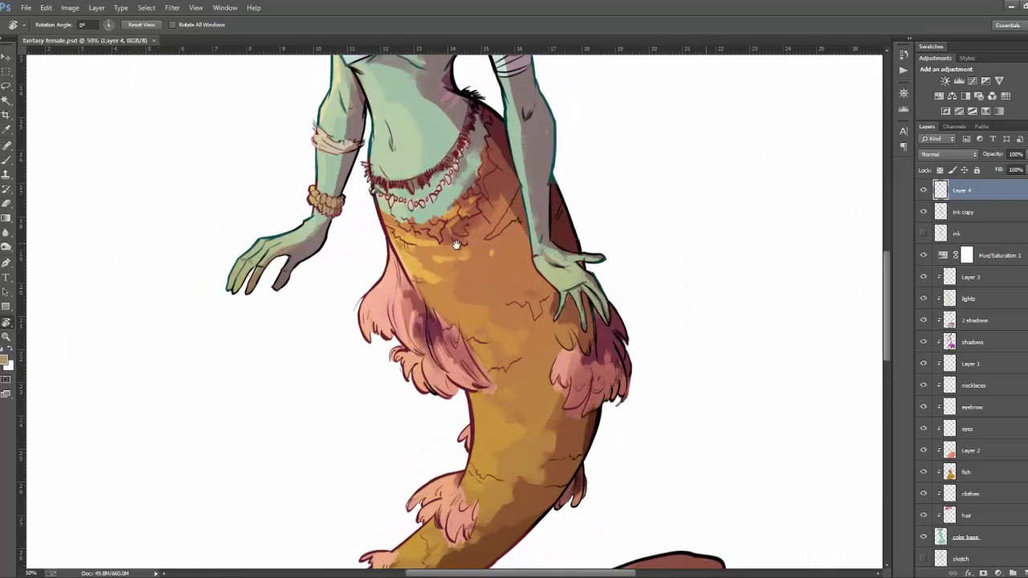
Paint a small white highlight beside the navel with the Brush and save the painting
drag(454, 319, 474, 471)
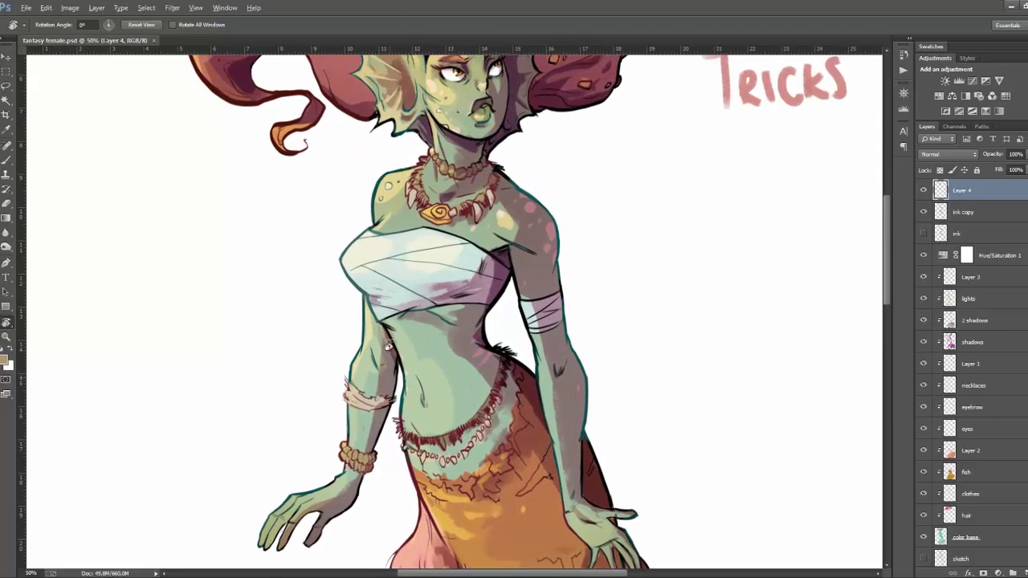
key(b)
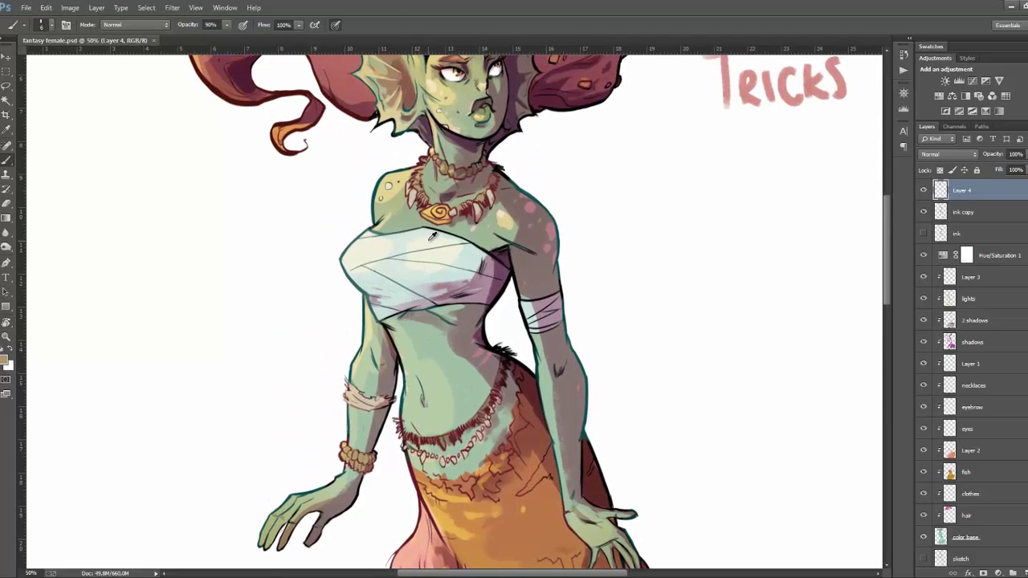
click(420, 406)
drag(411, 411, 413, 402)
key(ctrl+s)
drag(439, 351, 454, 399)
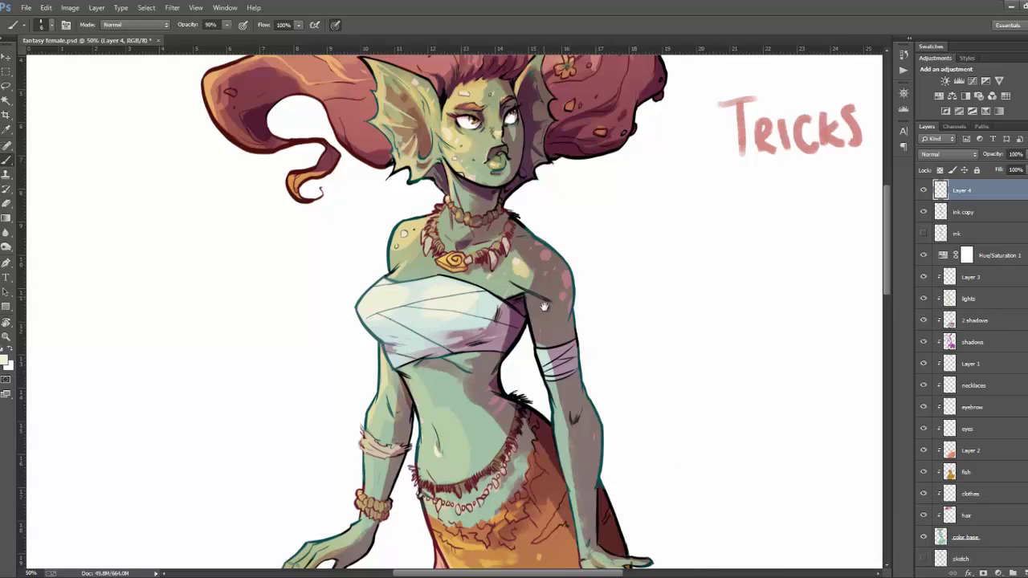
scroll(545, 307, up, 3)
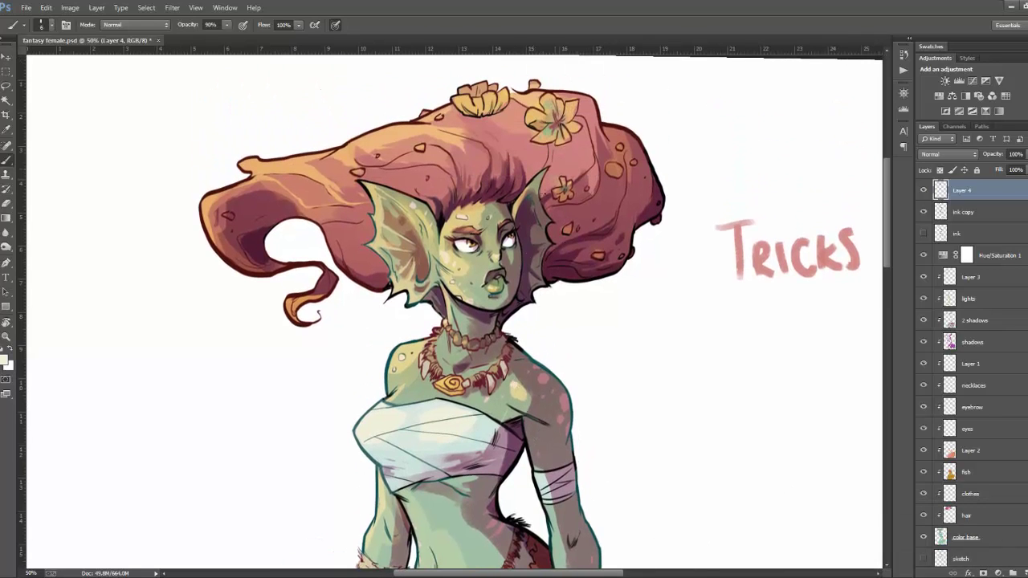
scroll(494, 381, down, 5)
scroll(497, 388, down, 3)
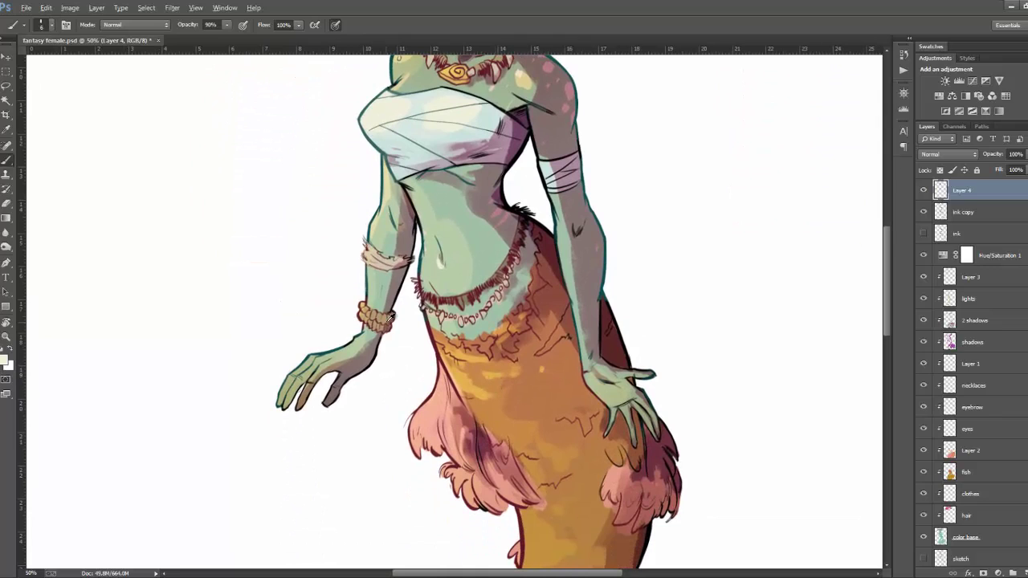
Adjust the brush size in the Brush Preset picker and sample the skirt's pink-red and maroon
alt+click(475, 419)
click(45, 25)
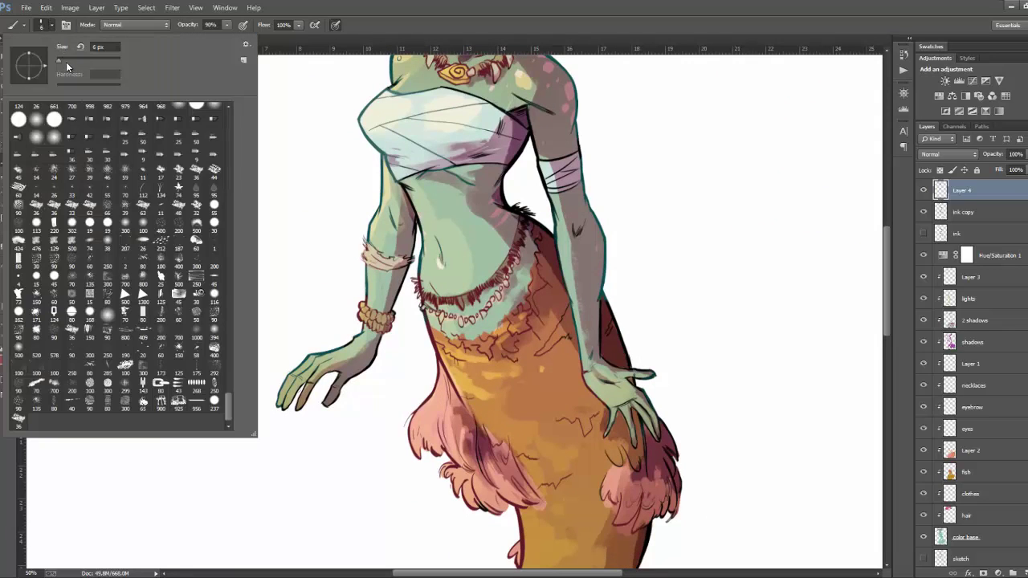
key(Return)
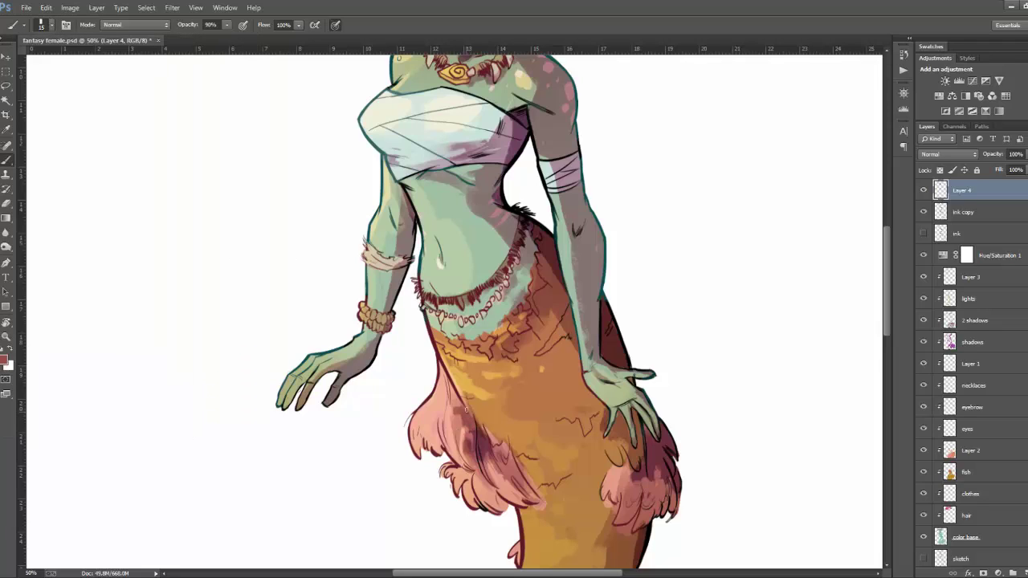
alt+click(481, 440)
drag(530, 441, 512, 386)
Paint dark maroon shading onto the pink skirt frills, sampling nearby pinks and maroons
alt+click(478, 394)
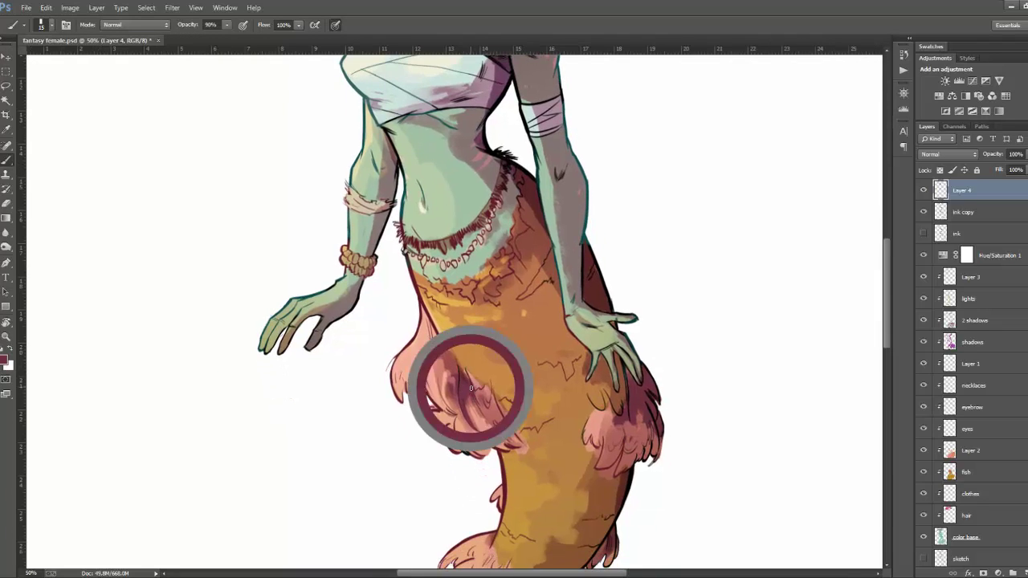
alt+click(446, 378)
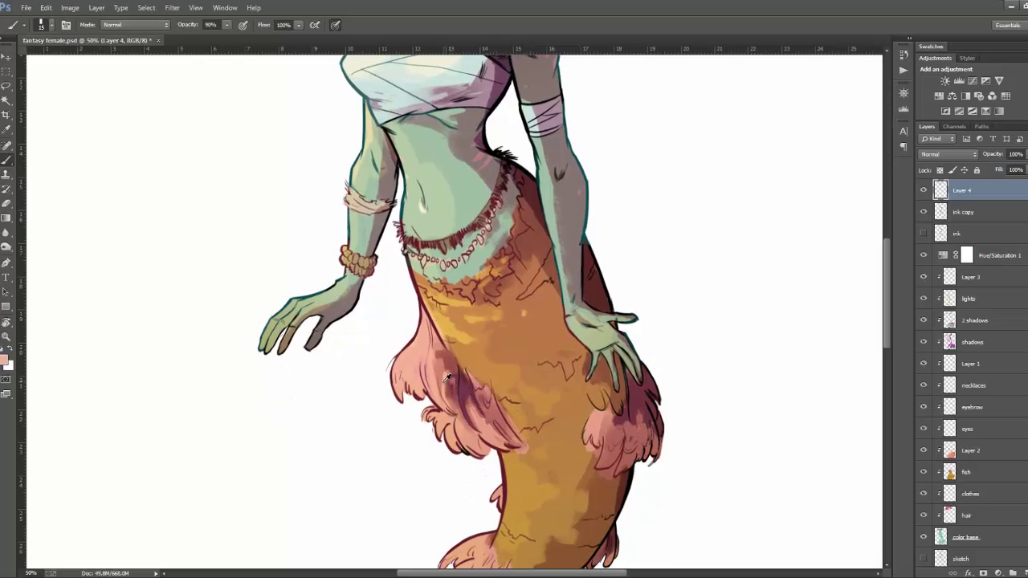
alt+click(438, 367)
alt+click(451, 363)
alt+click(465, 416)
drag(517, 416, 462, 412)
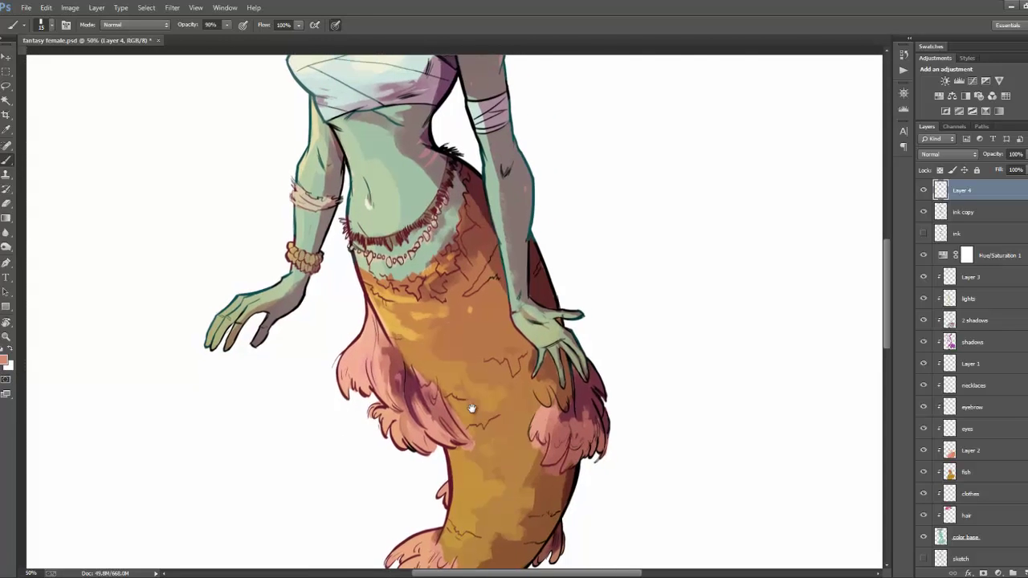
alt+click(419, 387)
alt+click(423, 381)
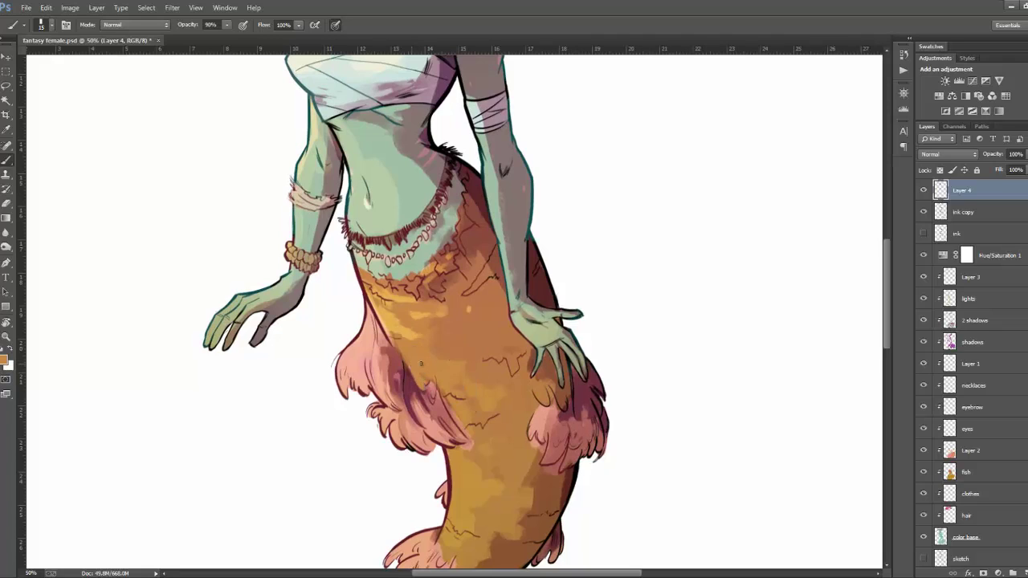
alt+click(415, 363)
alt+click(424, 385)
drag(435, 400, 429, 379)
alt+click(434, 402)
Sample darker reds and light salmon tones from the upper frills near the hip
drag(473, 405, 444, 347)
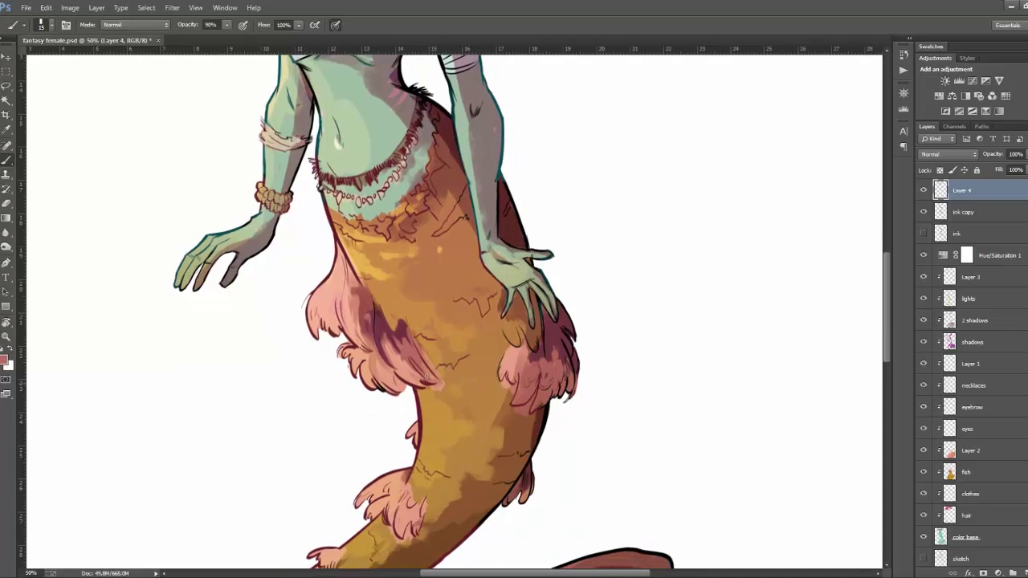
alt+click(402, 339)
alt+click(360, 287)
alt+click(349, 261)
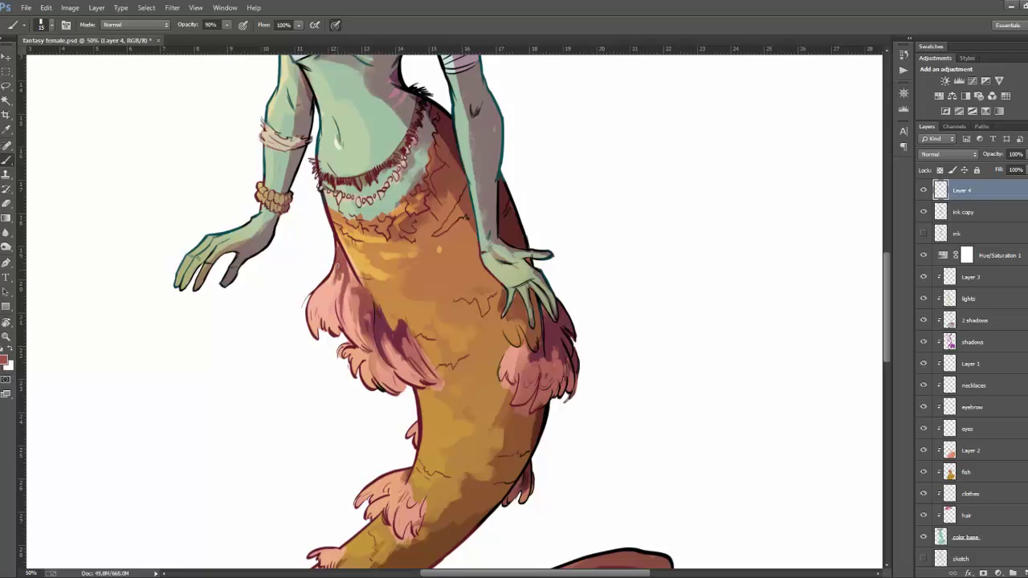
alt+click(337, 294)
alt+click(350, 252)
alt+click(344, 261)
alt+click(329, 298)
alt+click(351, 265)
Darken the pink frill edge with deeper red, then sample tail and frill tones along it
drag(494, 330, 454, 279)
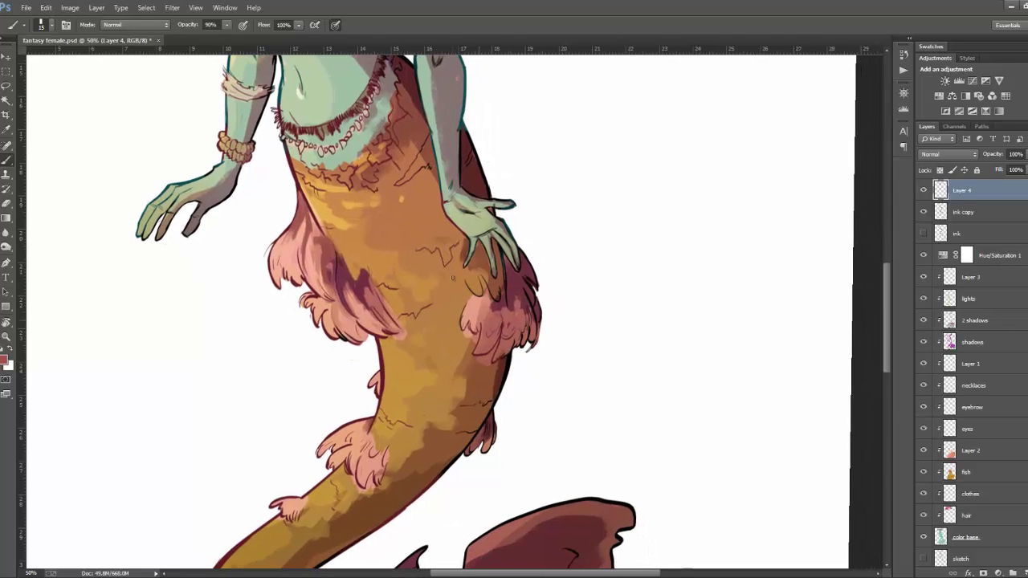
alt+click(510, 308)
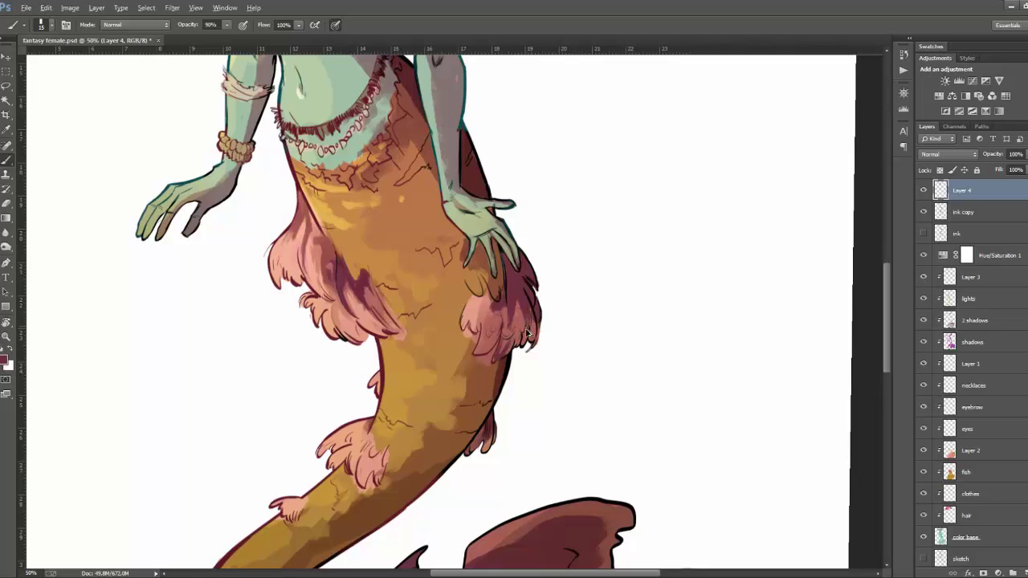
drag(528, 308, 534, 329)
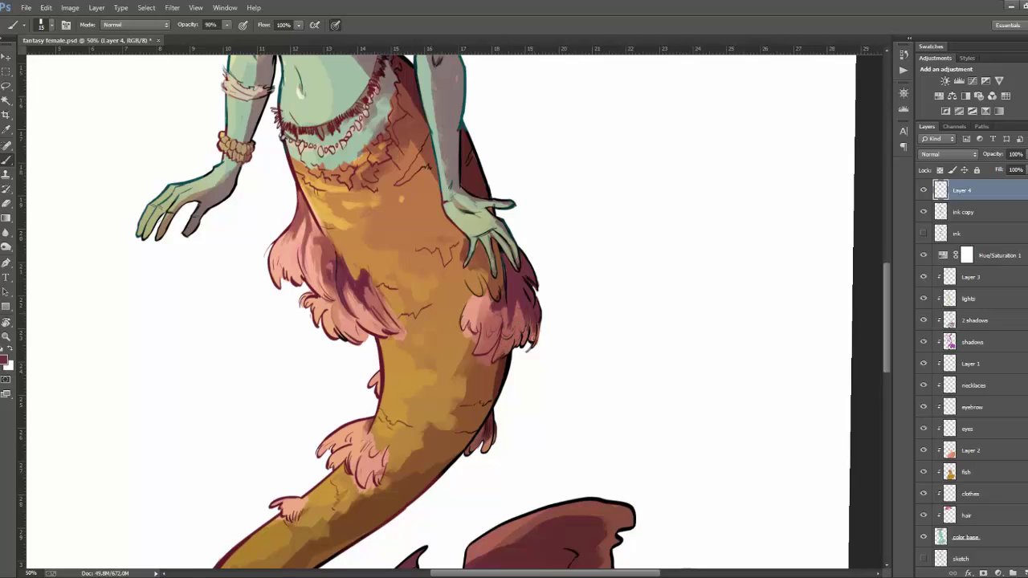
alt+click(482, 366)
alt+click(466, 332)
alt+click(476, 336)
alt+click(480, 343)
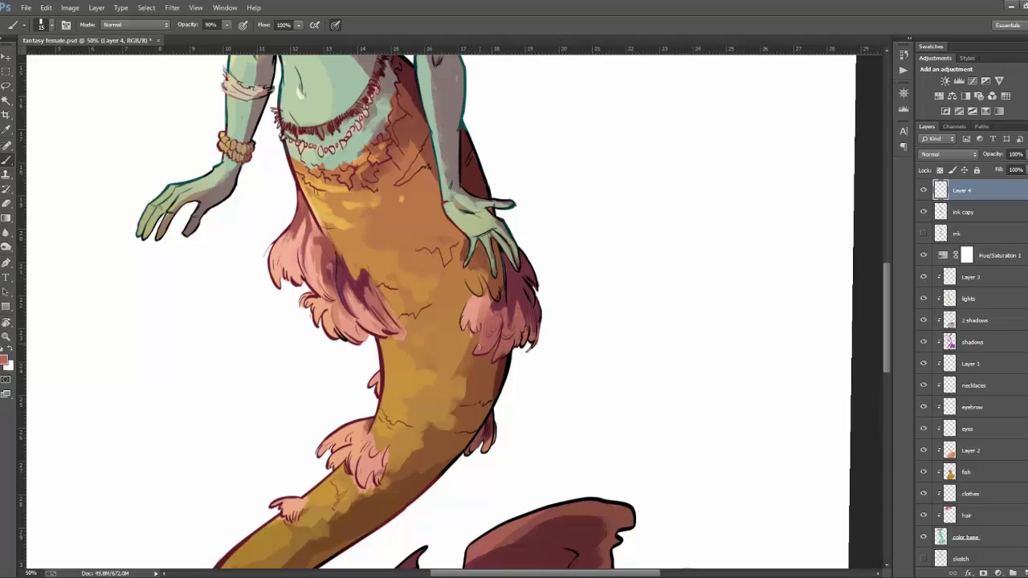
alt+click(534, 311)
drag(498, 395, 523, 286)
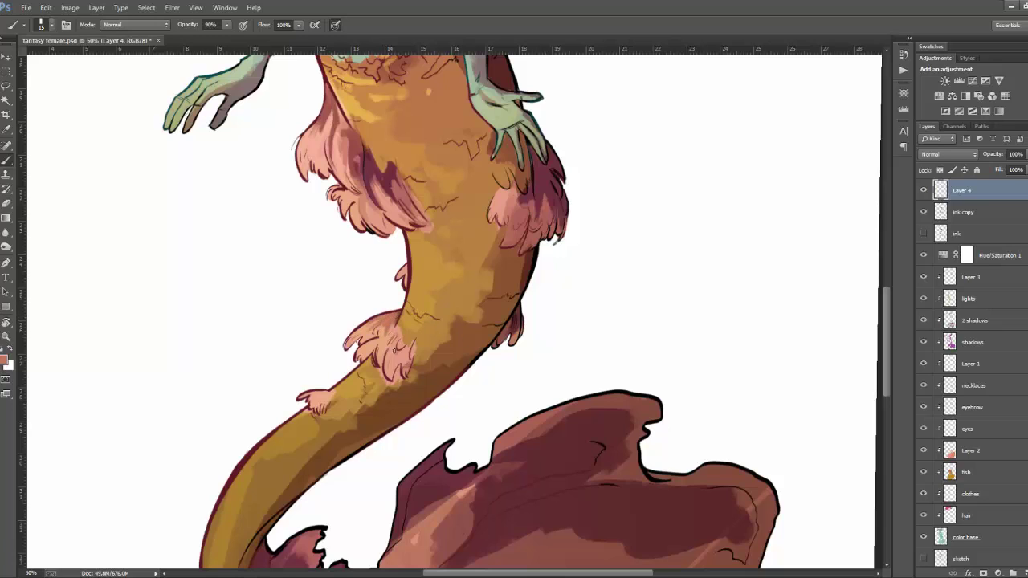
alt+click(408, 336)
alt+click(409, 337)
Shade the fin base with darker purple strokes, then brush light reddish pink over it
mouse_move(483, 329)
mouse_down()
mouse_move(489, 179)
mouse_move(506, 205)
mouse_up()
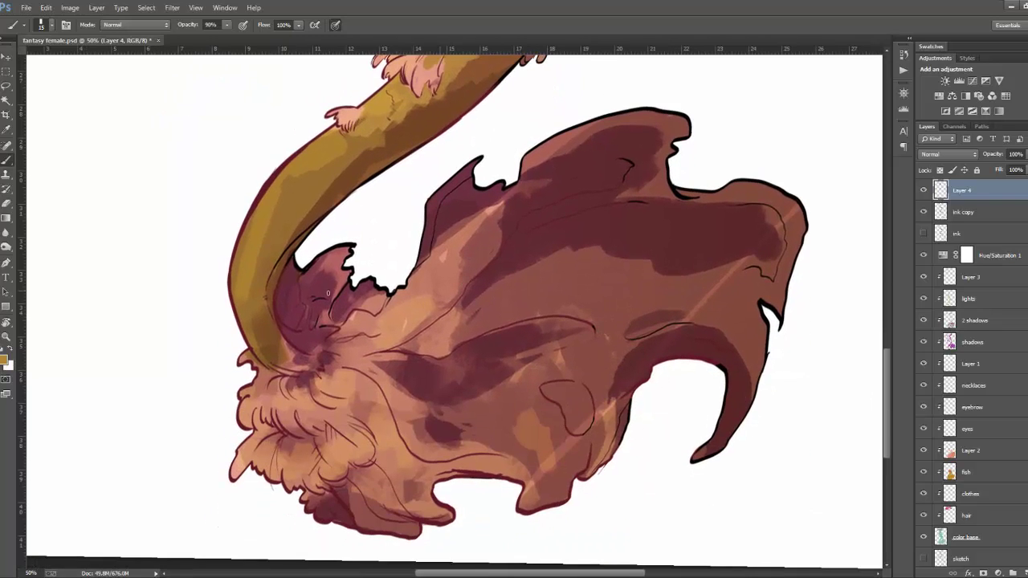
alt+click(333, 266)
drag(321, 269, 309, 293)
alt+click(324, 283)
scroll(370, 321, down, 2)
alt+click(290, 318)
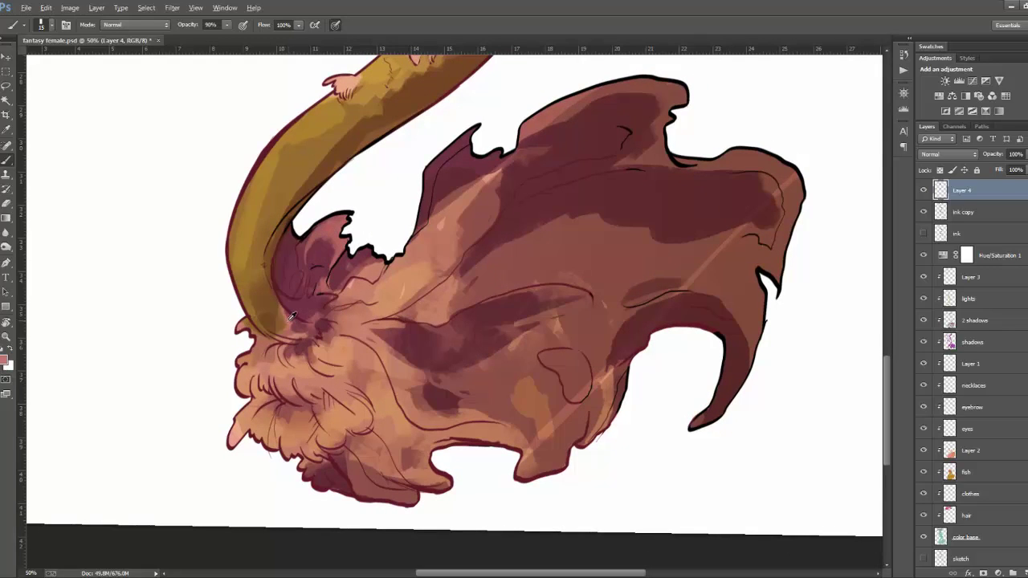
drag(287, 321, 267, 274)
drag(288, 337, 274, 305)
alt+click(270, 291)
alt+click(276, 327)
mouse_move(281, 341)
mouse_down()
mouse_move(270, 322)
mouse_move(301, 309)
mouse_up()
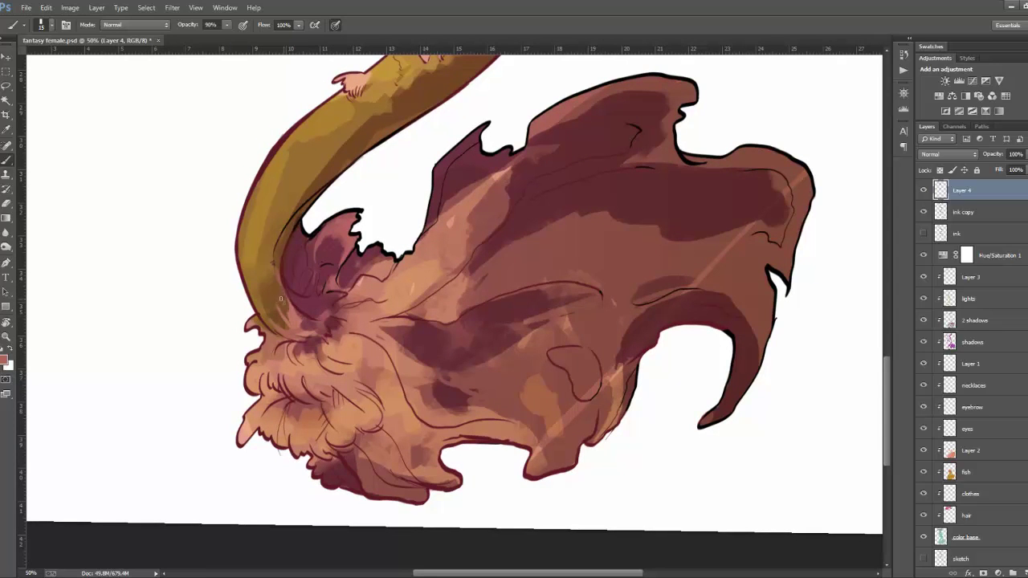
Save fantasy female.psd, zoom out to review the whole tail, then zoom back onto the fin base
scroll(430, 214, up, 2)
key(ctrl+s)
key(ctrl+minus)
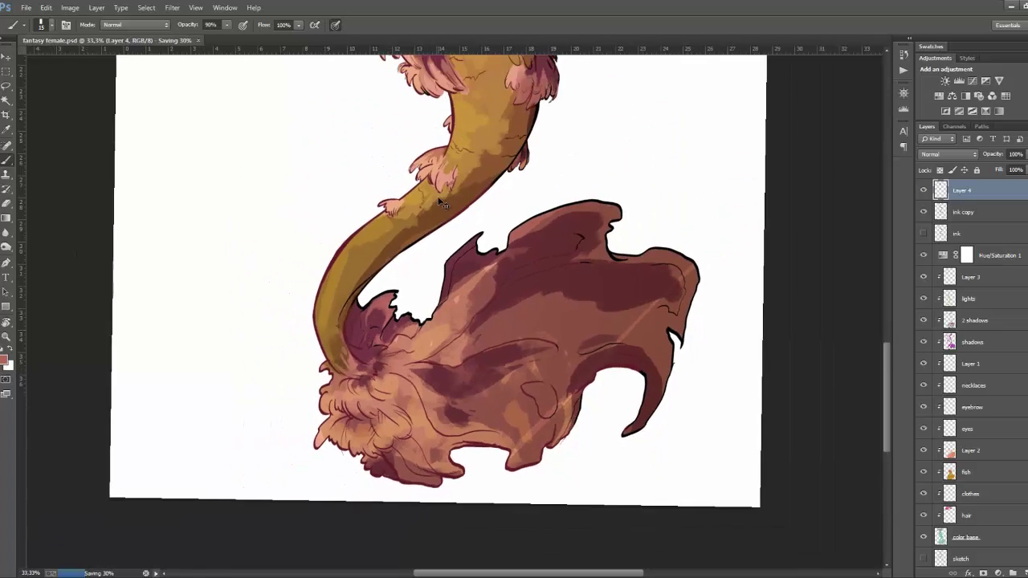
key(ctrl+minus)
mouse_move(530, 269)
mouse_down()
mouse_move(530, 380)
mouse_move(523, 326)
mouse_up()
mouse_move(562, 450)
mouse_down()
mouse_move(526, 353)
mouse_move(534, 323)
mouse_up()
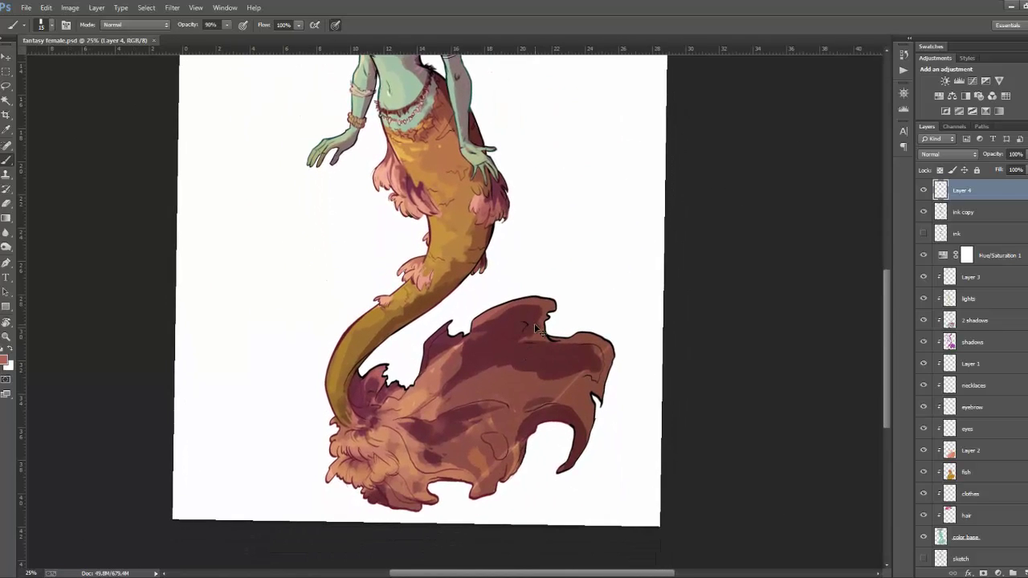
key(ctrl+plus)
drag(498, 375, 570, 189)
drag(523, 351, 487, 327)
drag(341, 395, 334, 392)
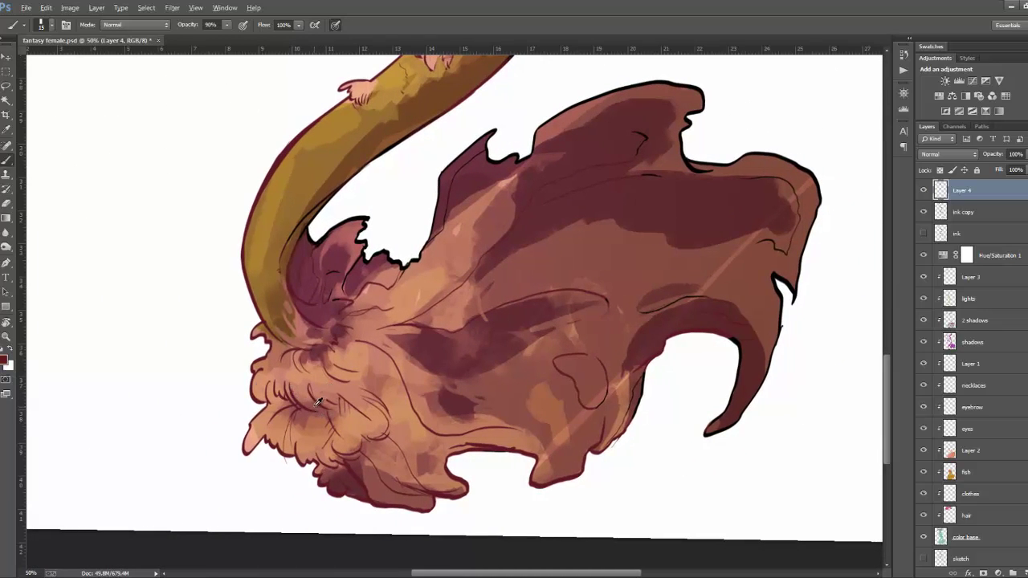
Paint thin dark-red strands into the fin's fluffy base and darken its lower edge
alt+click(318, 403)
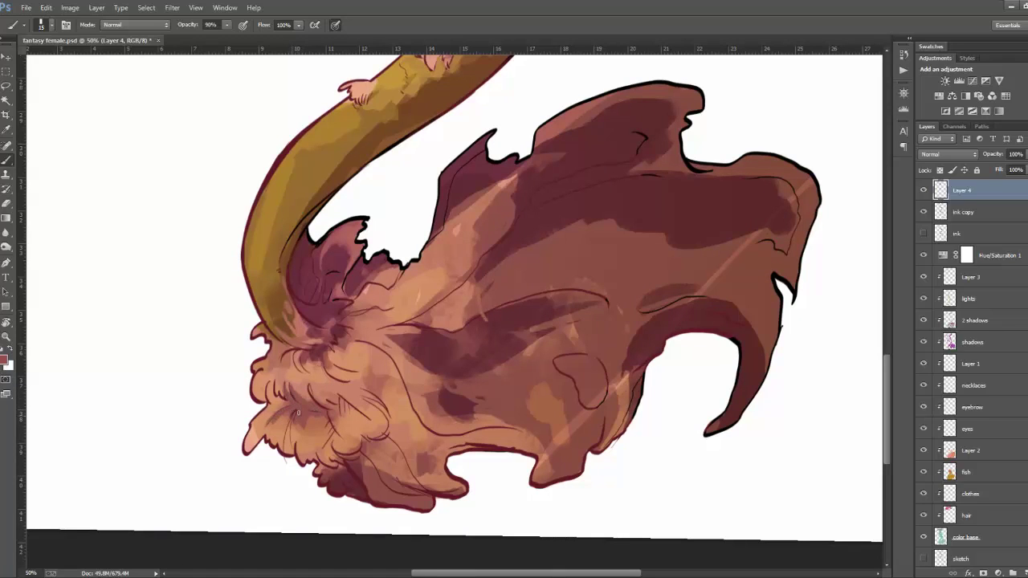
drag(293, 449, 289, 420)
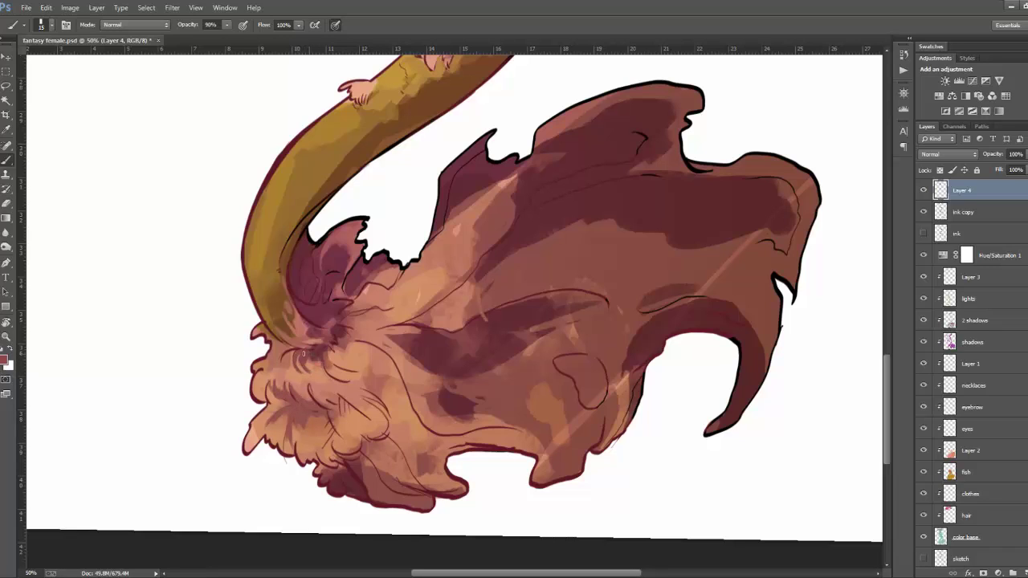
alt+click(295, 366)
alt+click(312, 349)
drag(304, 359, 281, 361)
scroll(399, 378, down, 2)
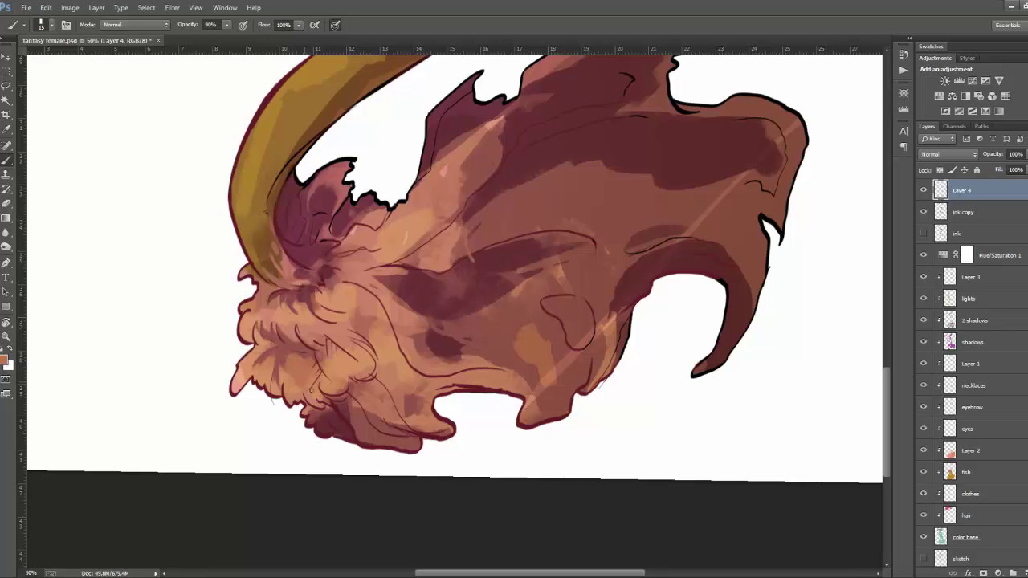
scroll(369, 395, down, 1)
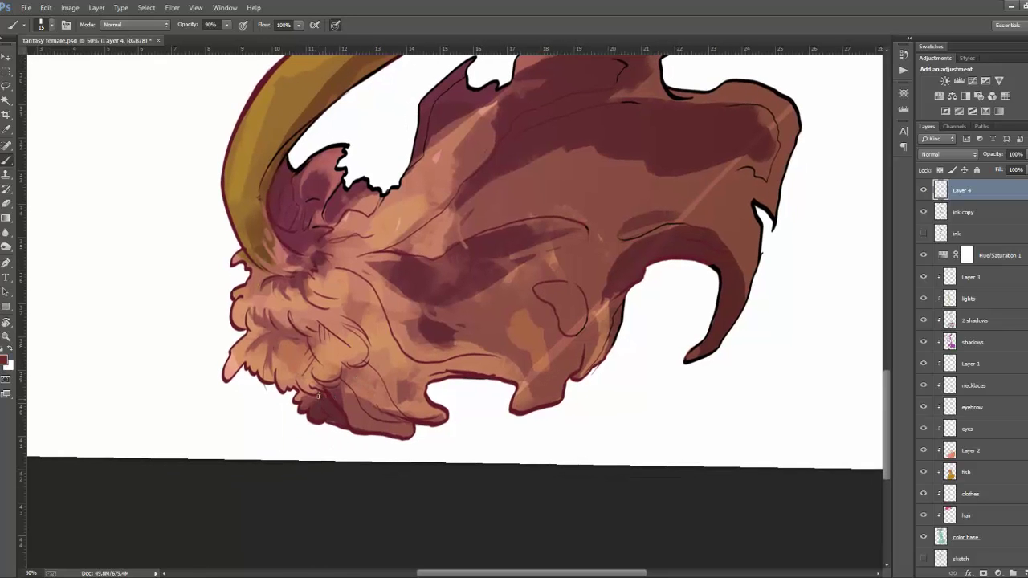
drag(318, 396, 296, 400)
mouse_move(342, 386)
mouse_down()
mouse_move(371, 415)
mouse_move(357, 411)
mouse_move(383, 411)
mouse_up()
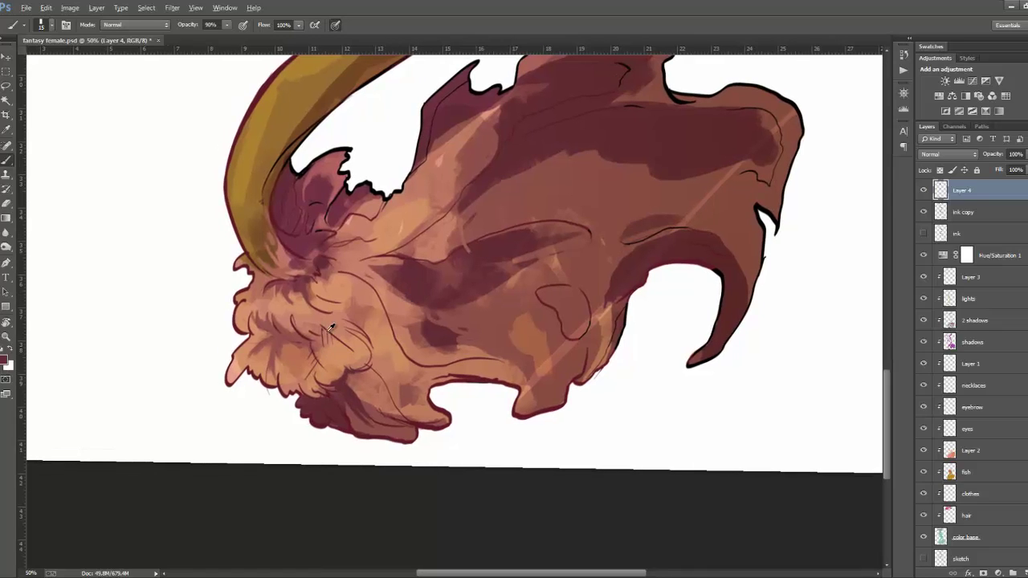
With a larger brush, add small dark-red marks and light salmon strokes to the fin
drag(313, 345, 327, 334)
alt+click(305, 263)
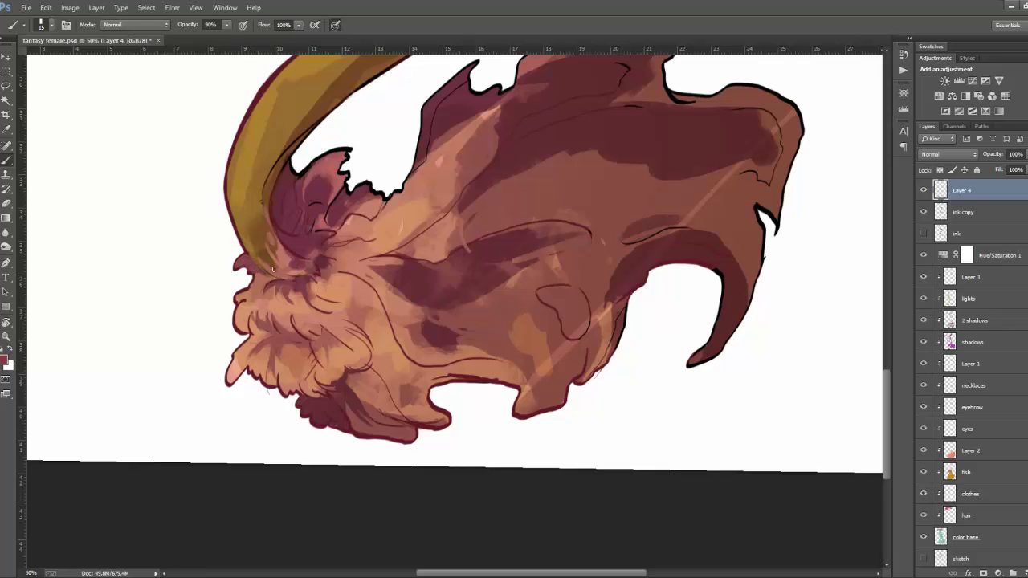
alt+click(329, 245)
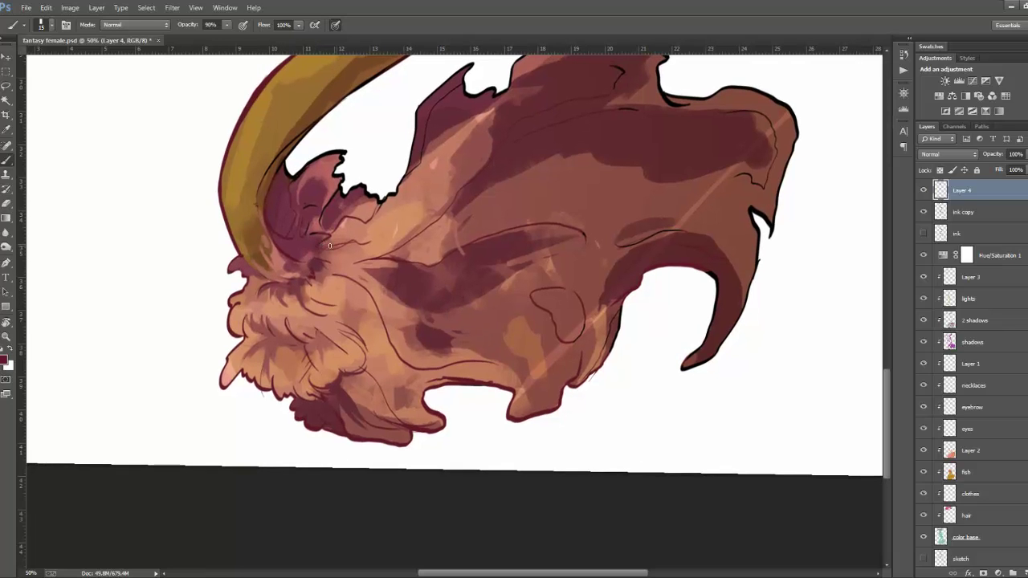
drag(338, 241, 323, 248)
click(410, 272)
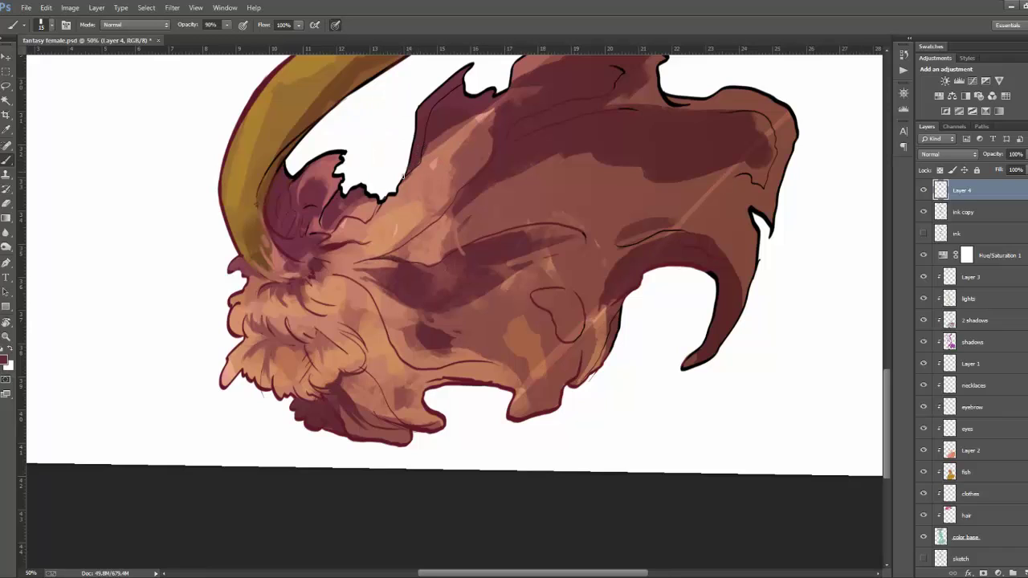
alt+click(418, 170)
mouse_move(427, 160)
mouse_down()
mouse_move(426, 133)
mouse_move(452, 116)
mouse_move(431, 146)
mouse_up()
alt+click(443, 110)
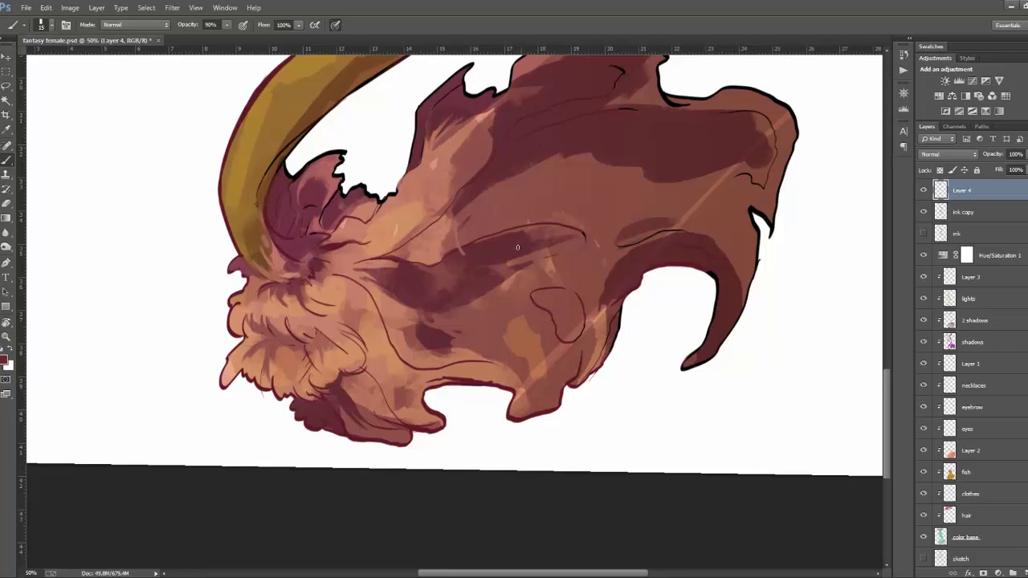
Add a small stroke near the fin's right edge and lighten a spot on the dark crease
drag(478, 249, 463, 272)
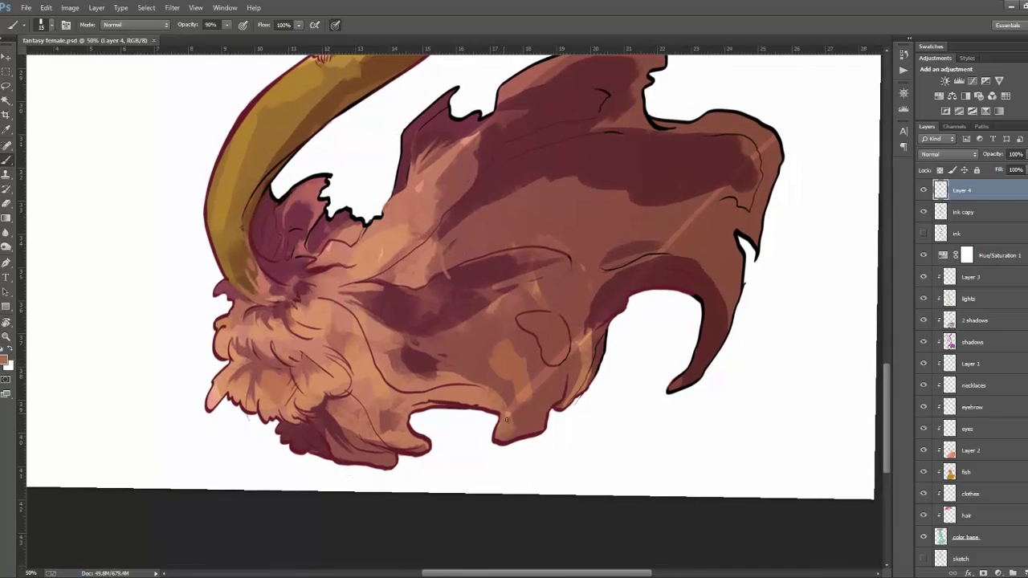
drag(668, 254, 718, 194)
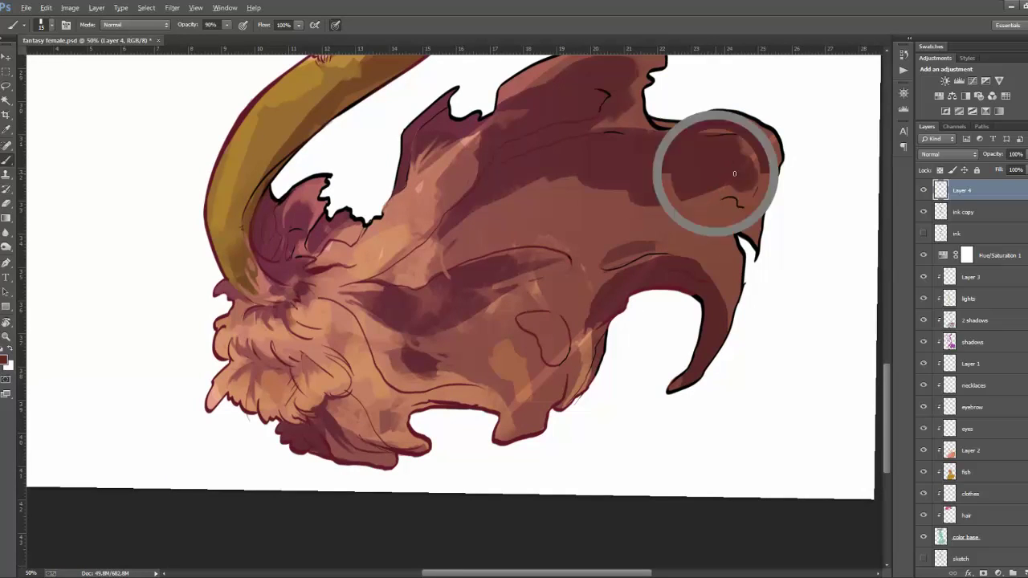
alt+click(767, 147)
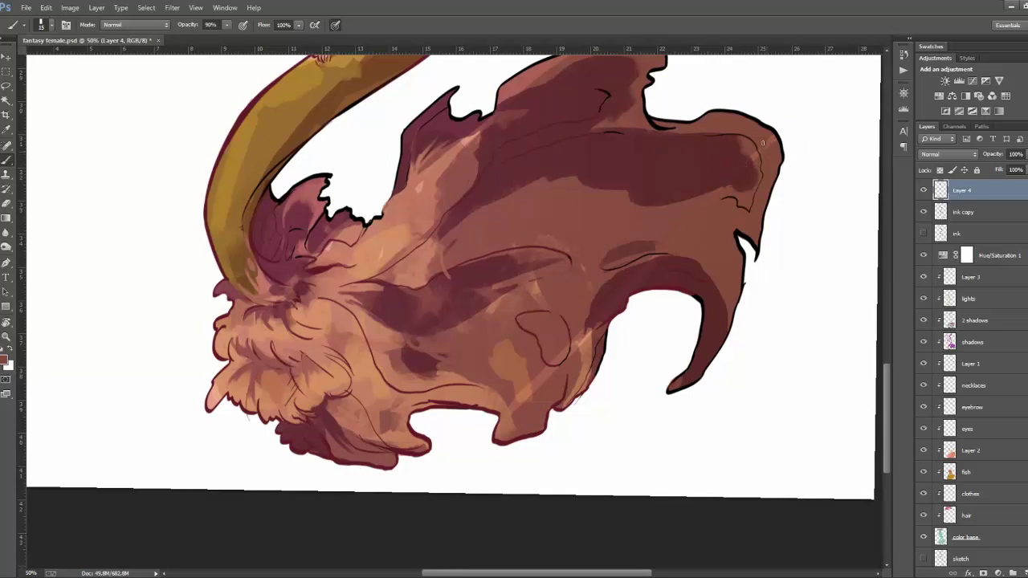
alt+click(755, 148)
alt+click(646, 276)
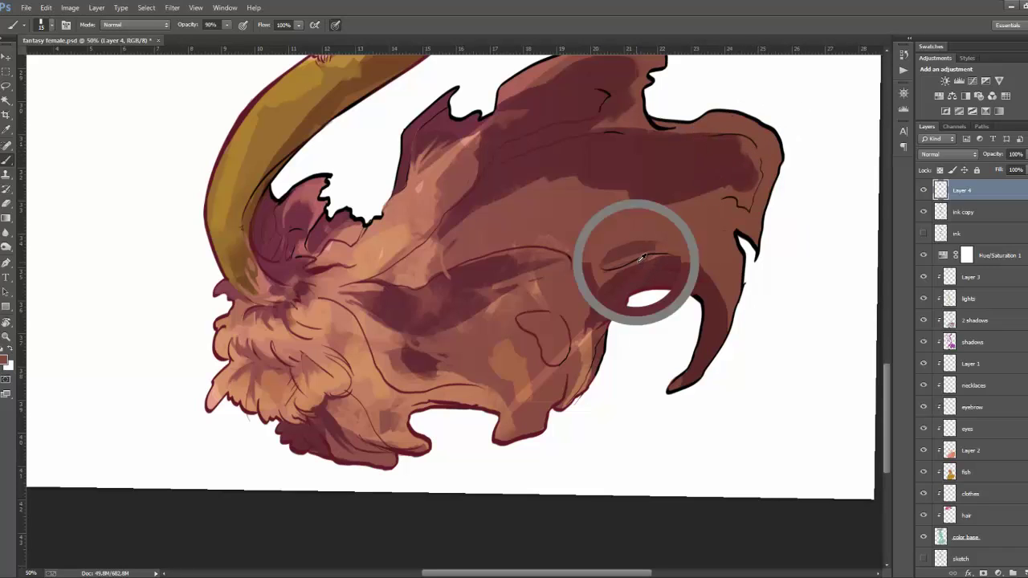
alt+click(576, 318)
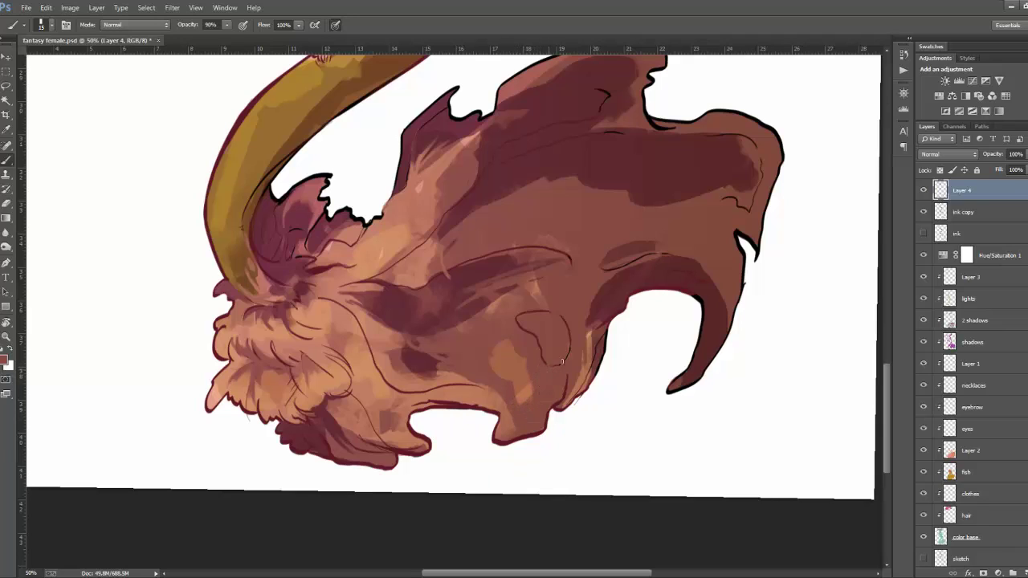
alt+click(527, 383)
drag(570, 358, 564, 347)
Paint darker red strokes across the lower fur of the fin
alt+click(402, 441)
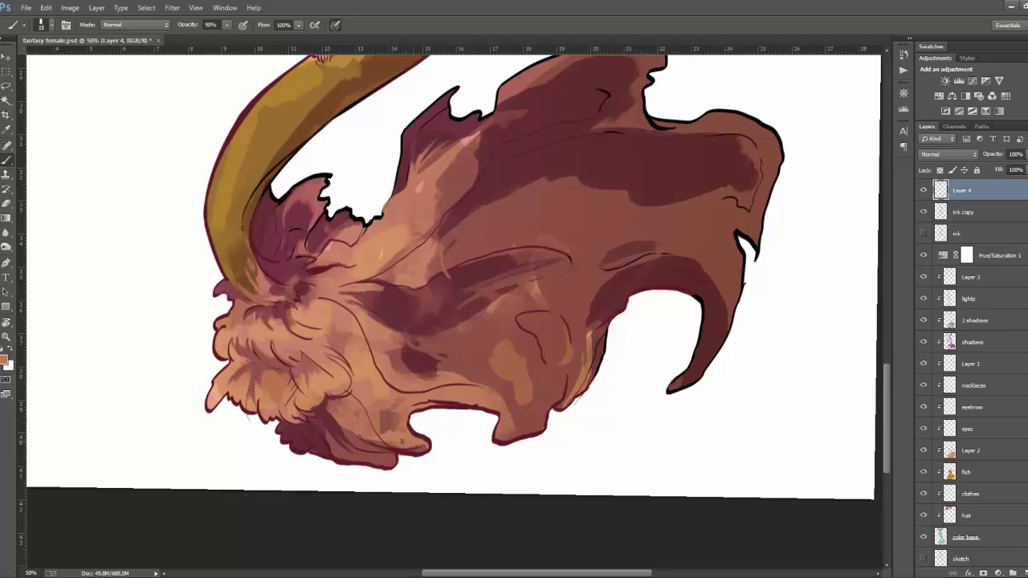
alt+click(336, 397)
drag(341, 397, 376, 436)
drag(337, 399, 365, 434)
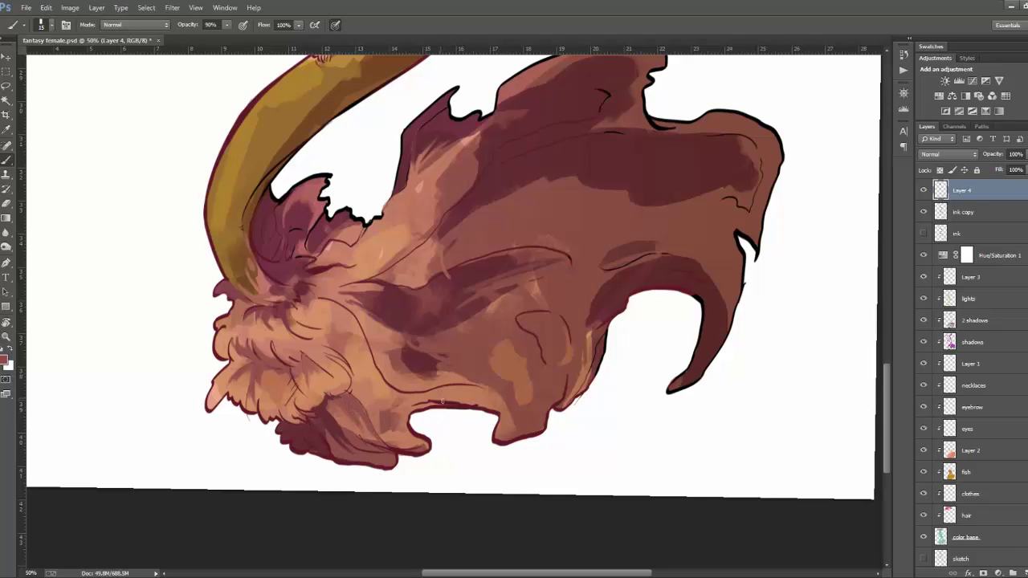
Soften the fin's shadow band with light salmon strokes, darkening one part with reddish brown
alt+click(464, 273)
alt+click(439, 268)
alt+click(430, 254)
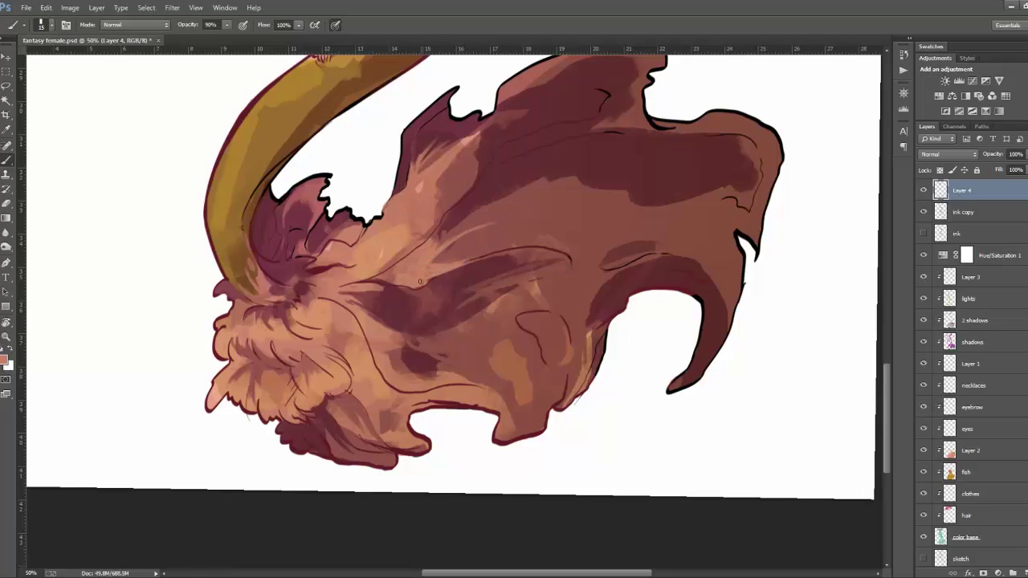
drag(440, 271, 514, 250)
mouse_move(456, 280)
mouse_down()
mouse_move(475, 253)
mouse_move(503, 238)
mouse_up()
alt+click(499, 226)
drag(436, 265, 459, 249)
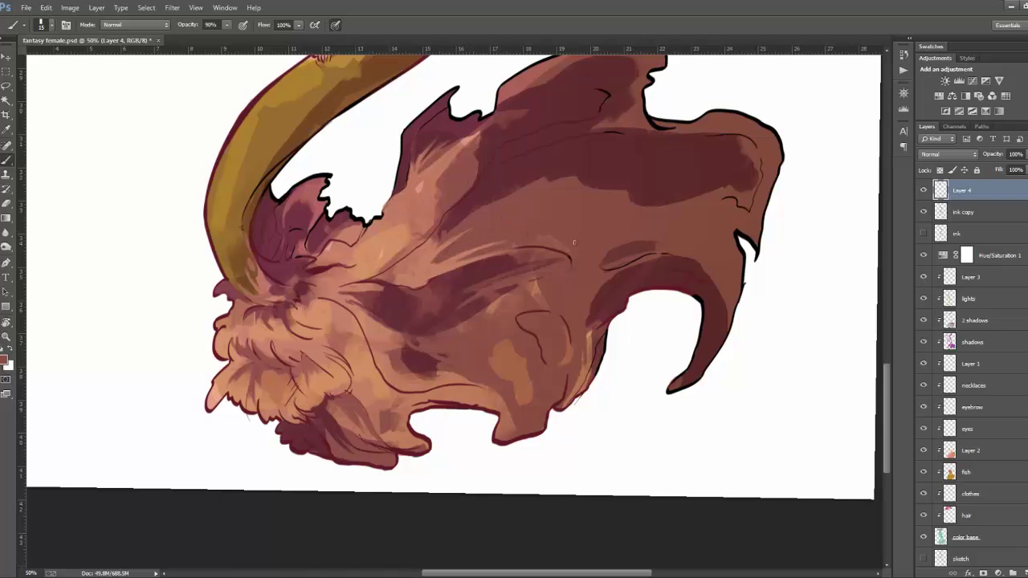
drag(527, 237, 580, 194)
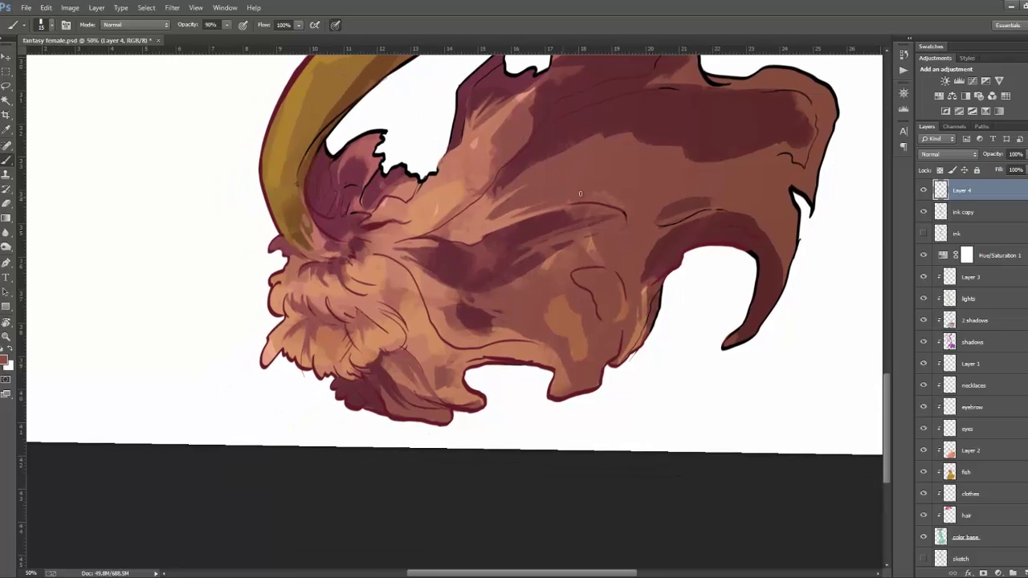
Save the painting, then add small dark marks in the fur and along the fin's lower edge
key(ctrl+s)
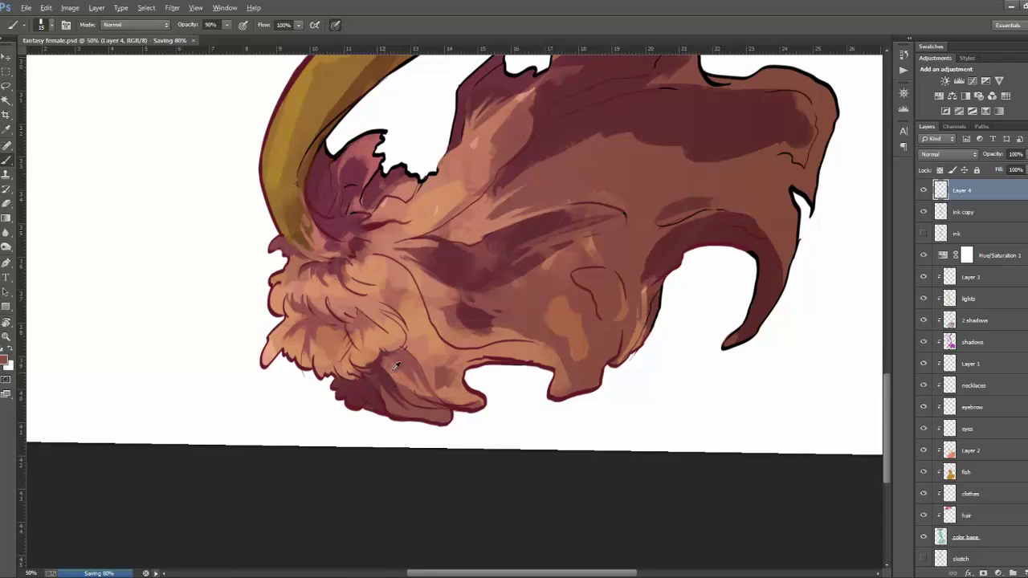
drag(395, 354, 428, 381)
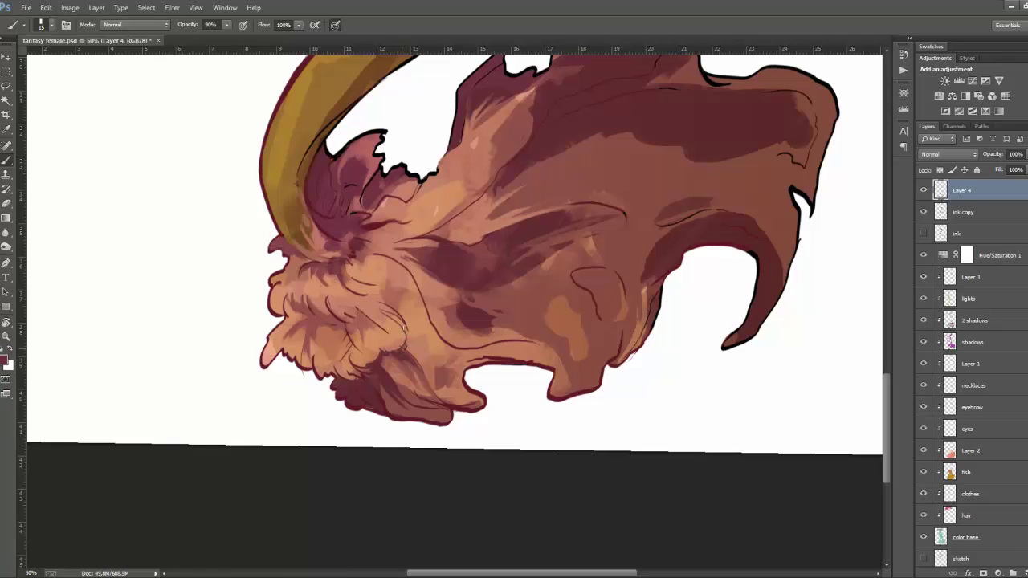
drag(403, 342, 406, 337)
drag(283, 299, 281, 315)
drag(646, 329, 634, 354)
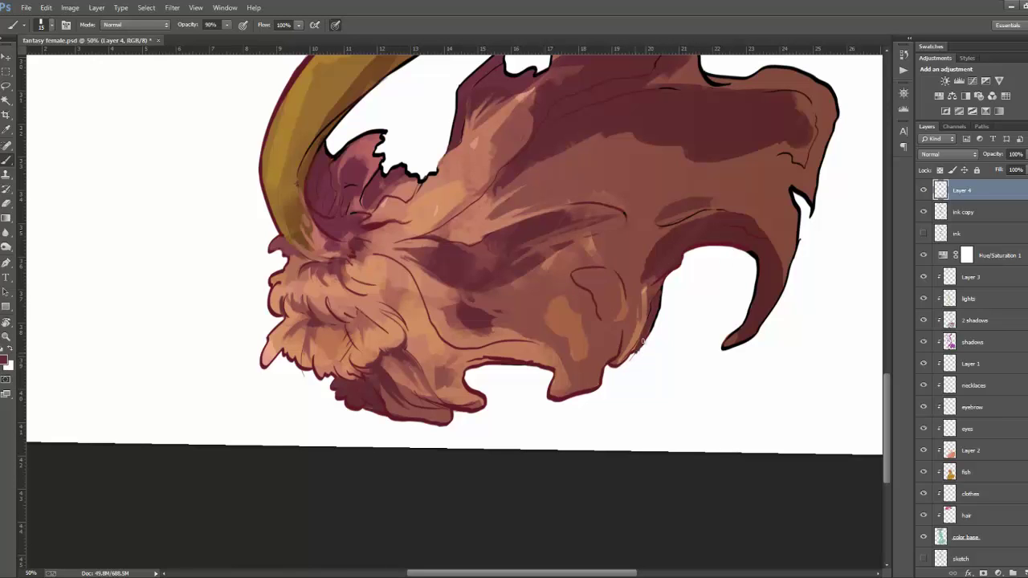
Darken the line below the fin base and brush a light salmon stroke over it
scroll(478, 286, up, 1)
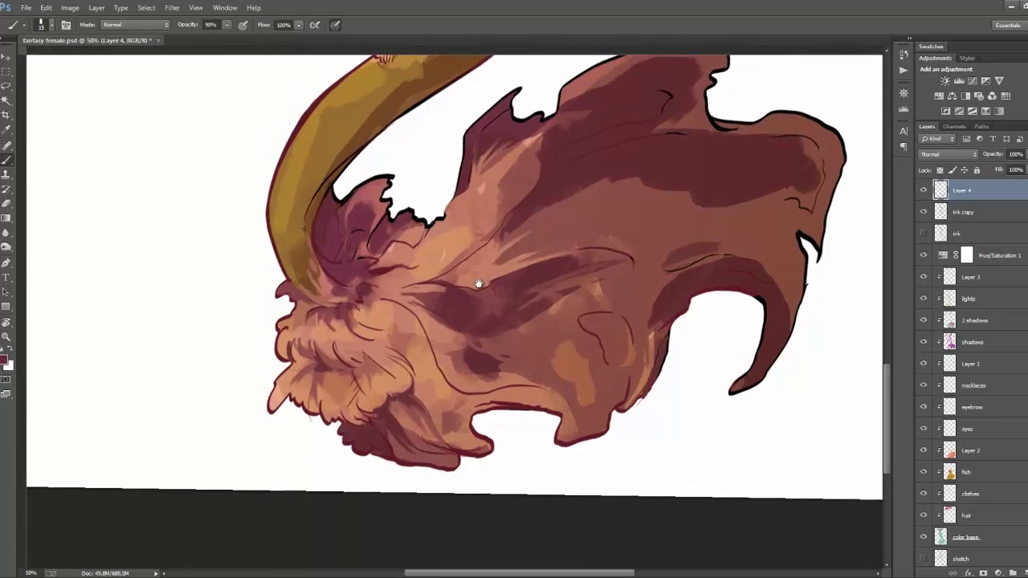
drag(567, 361, 420, 212)
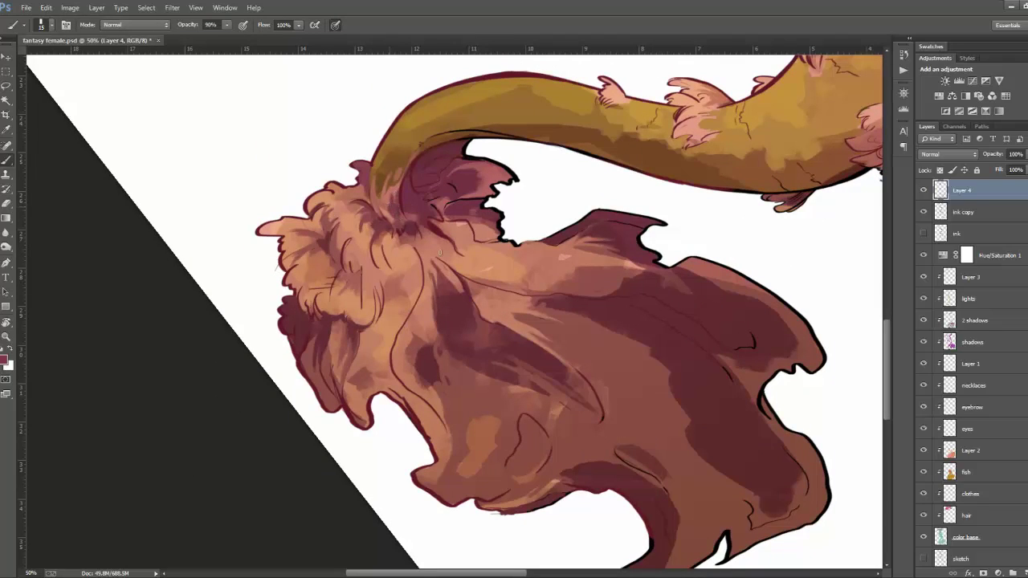
mouse_move(413, 241)
mouse_down()
mouse_move(440, 286)
mouse_move(450, 265)
mouse_move(465, 263)
mouse_up()
drag(422, 241, 469, 269)
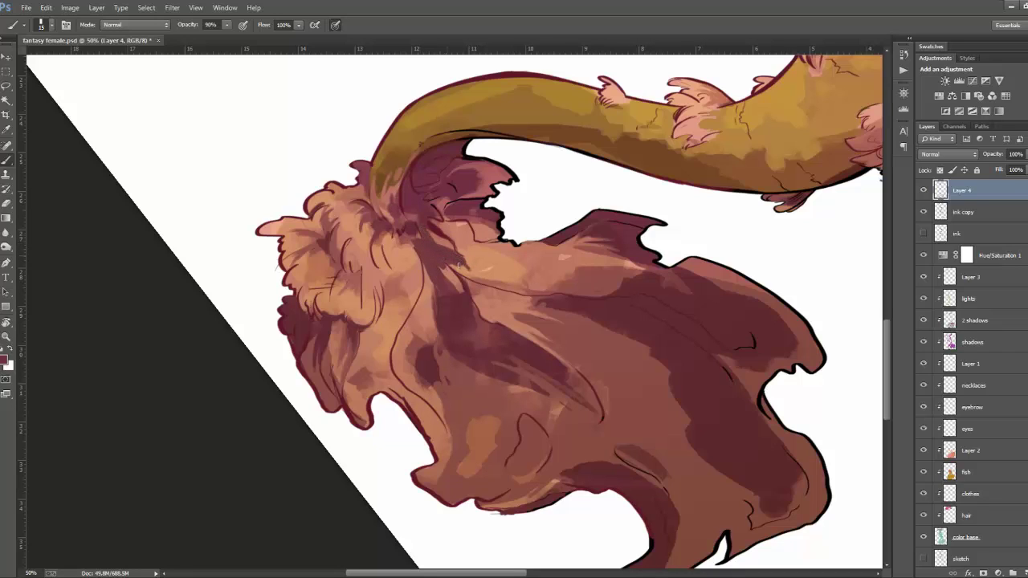
alt+click(447, 240)
drag(434, 246, 473, 271)
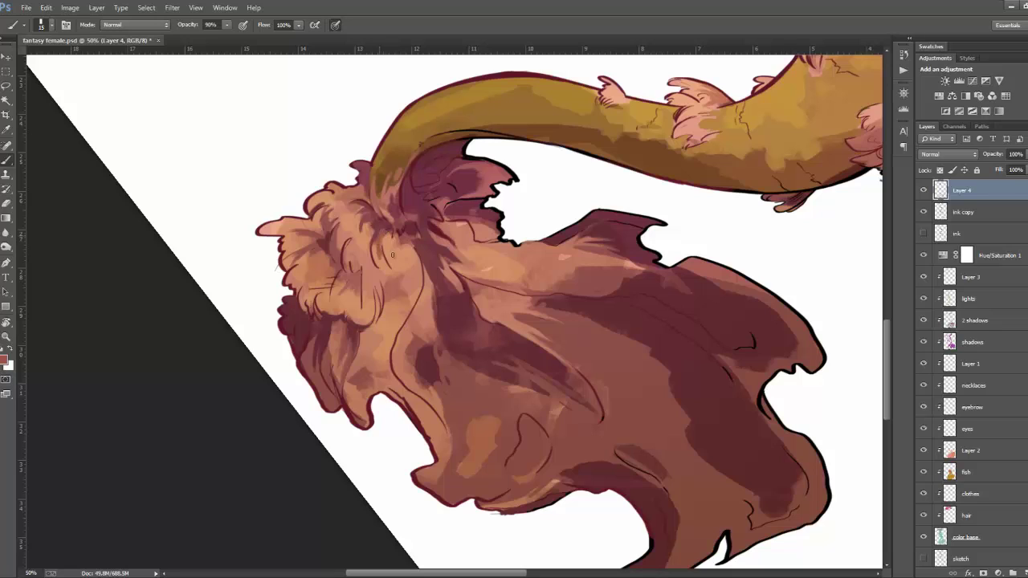
Sample peach and maroon fur tones, extend the fin's lower-left lobe edge, and rotate the canvas
alt+click(385, 265)
alt+click(387, 240)
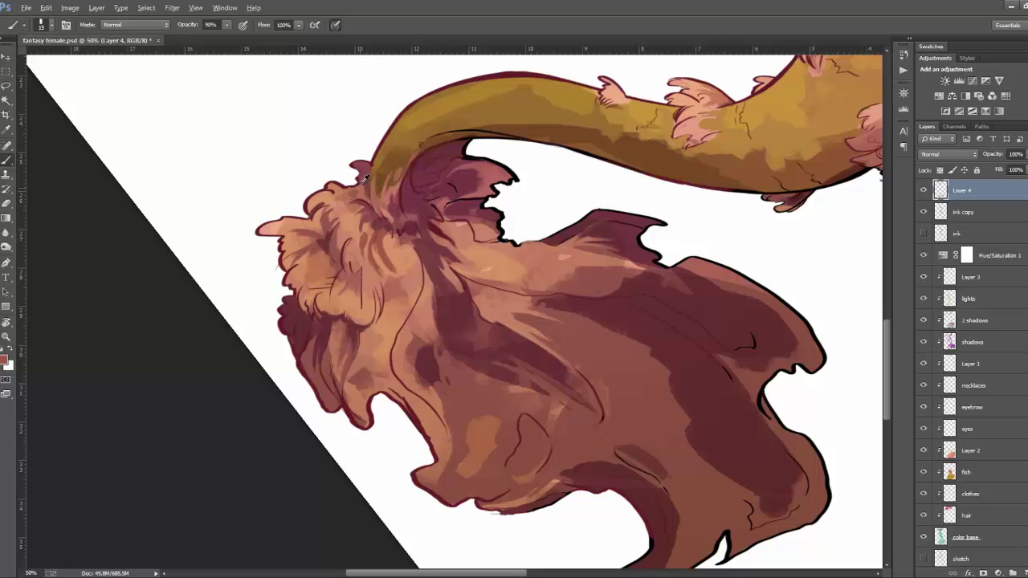
alt+click(363, 179)
alt+click(478, 171)
alt+click(390, 272)
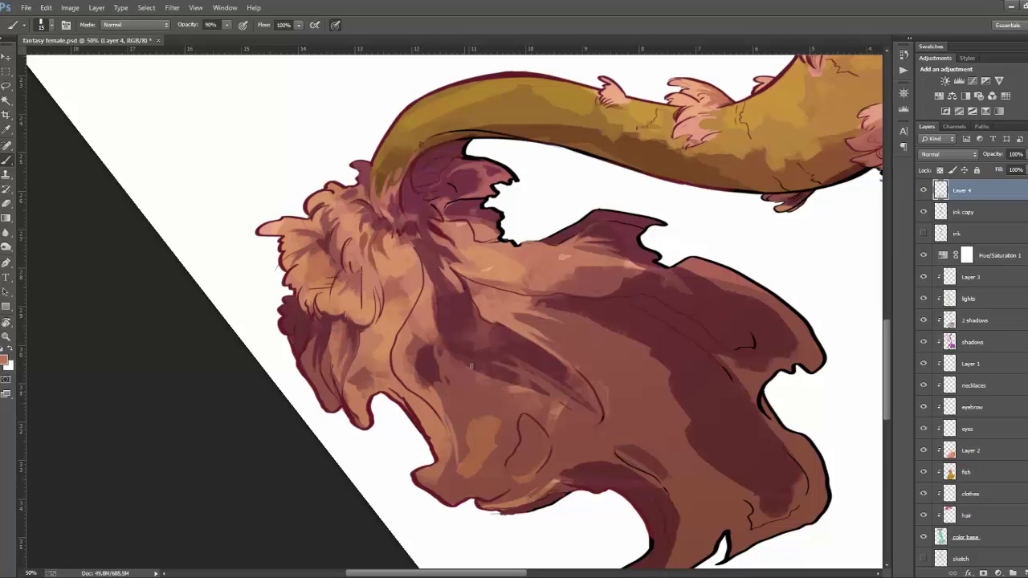
drag(424, 474, 438, 491)
key(r)
drag(694, 348, 478, 227)
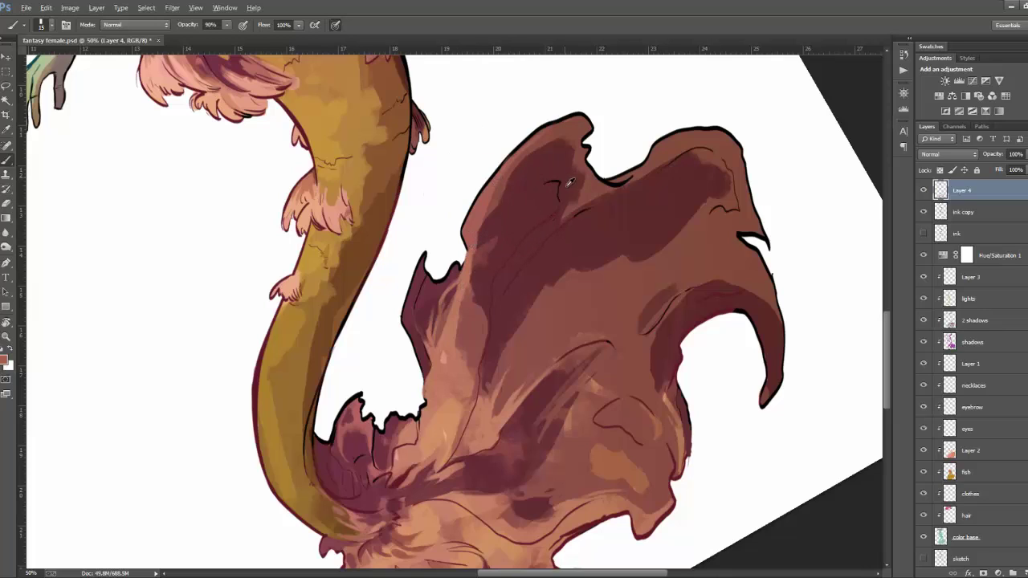
Shade the fin's right edge darker with sampled maroon and add subtle dark shading in its folds
alt+click(551, 153)
alt+click(545, 287)
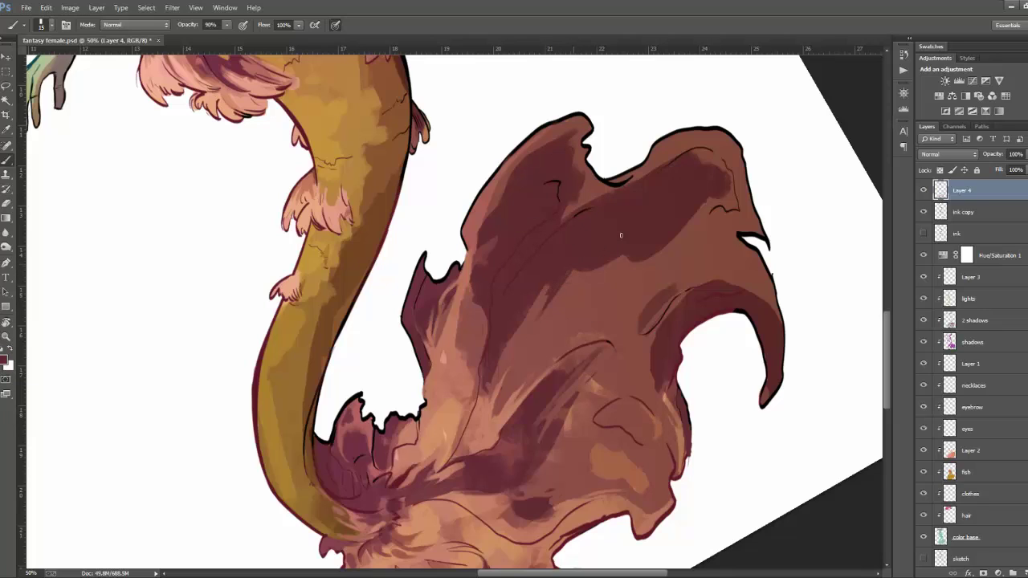
alt+click(694, 309)
alt+click(647, 325)
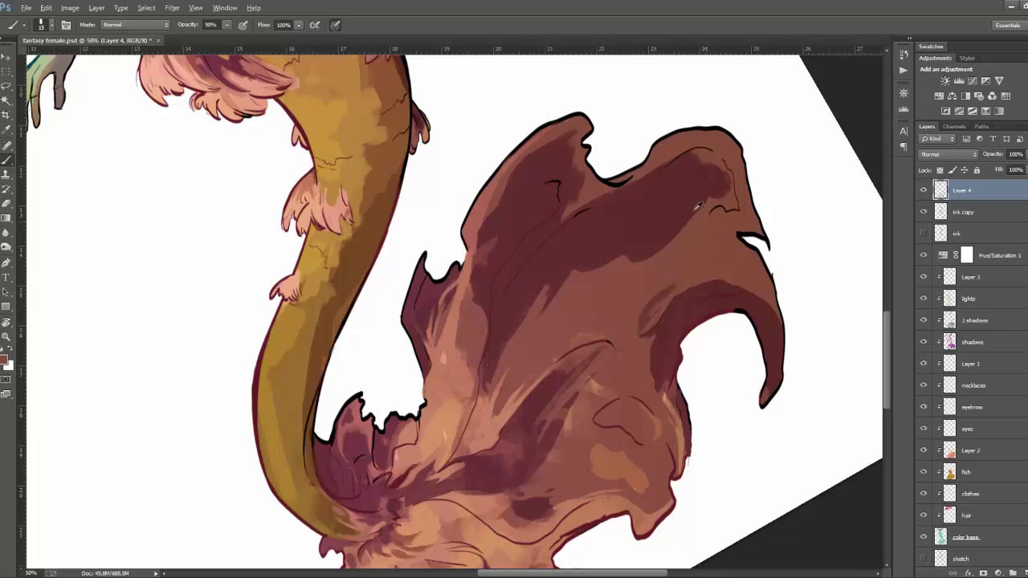
alt+click(733, 183)
drag(759, 405, 725, 455)
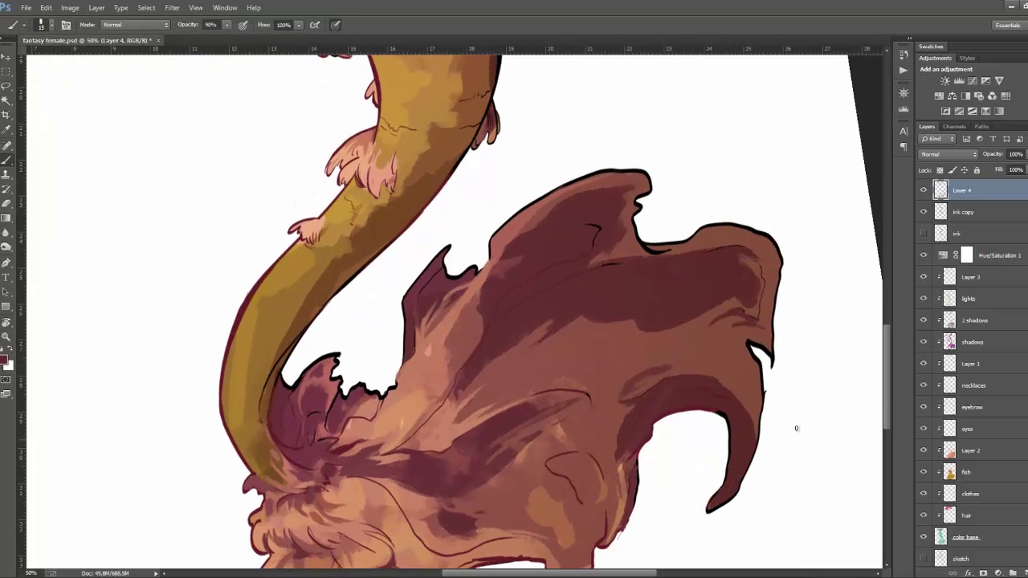
drag(747, 429, 735, 384)
drag(438, 480, 478, 399)
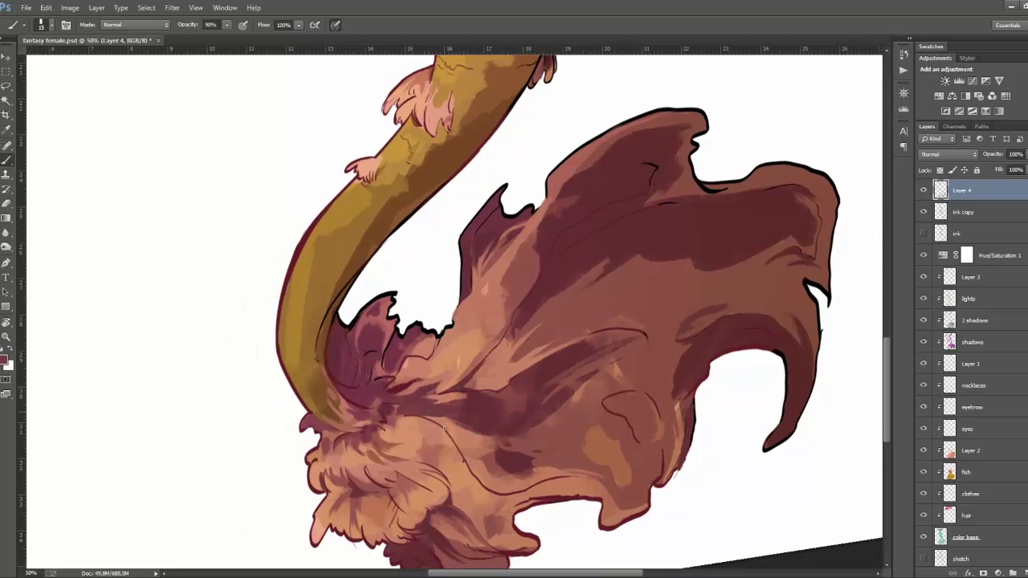
mouse_move(458, 445)
mouse_down()
mouse_move(442, 420)
mouse_move(484, 372)
mouse_move(487, 317)
mouse_up()
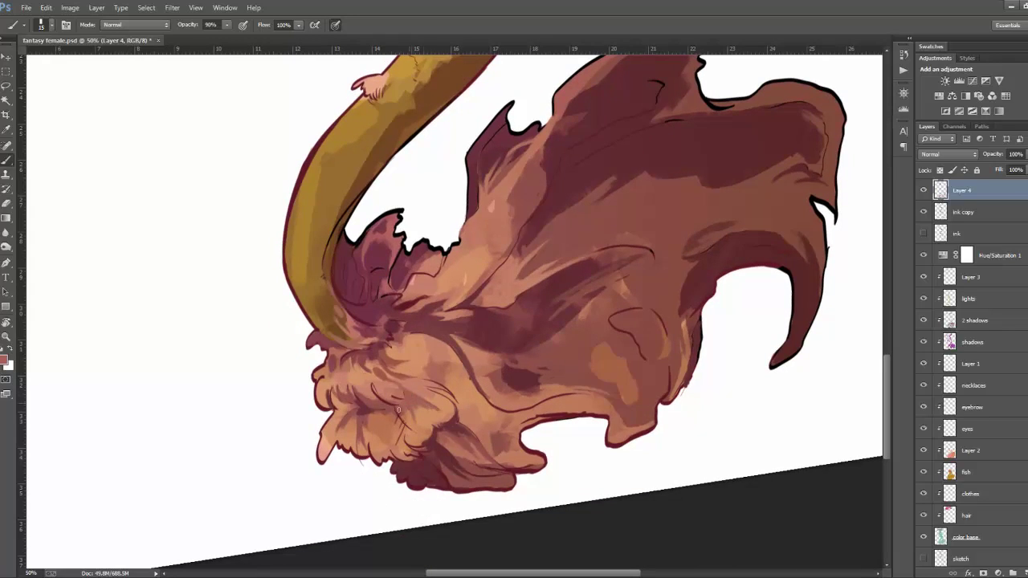
Save the painting as fantasy female.psd
key(ctrl+s)
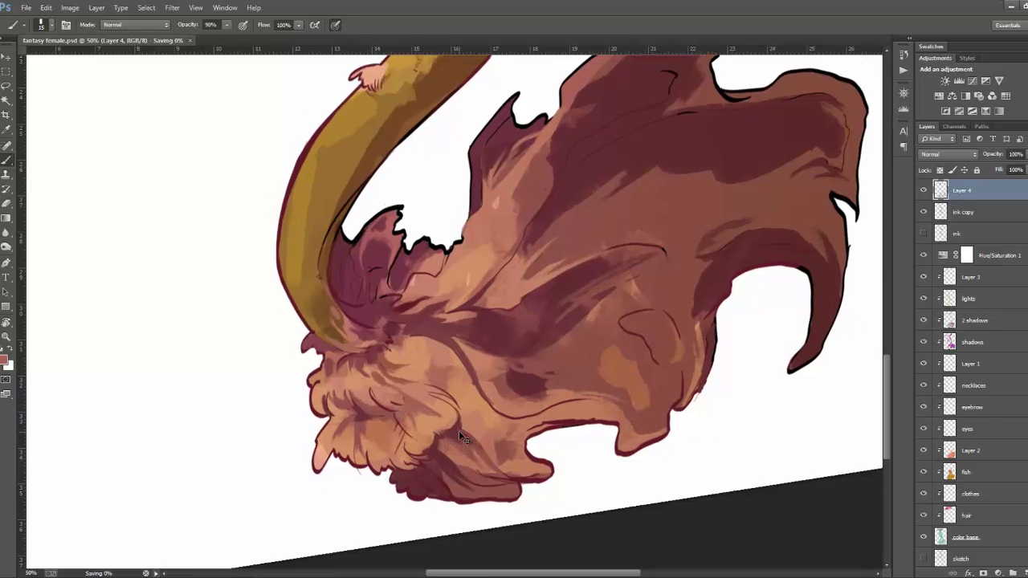
scroll(459, 431, down, 1)
scroll(459, 437, down, 1)
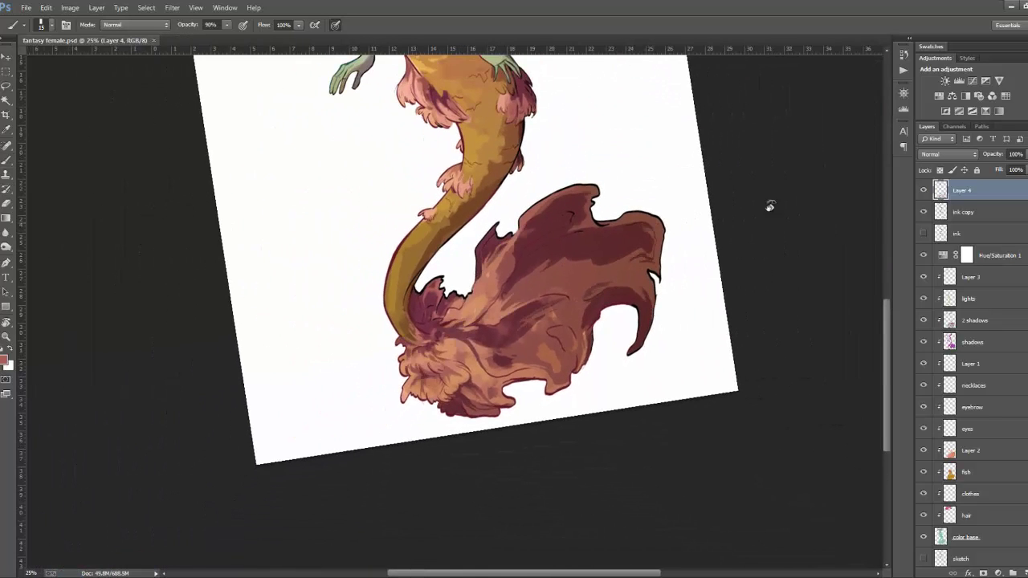
Straighten the canvas and compare the mermaid with Layer 4 hidden and shown
key(r)
mouse_move(768, 202)
mouse_down()
mouse_move(794, 233)
mouse_move(771, 202)
mouse_up()
scroll(773, 210, up, 5)
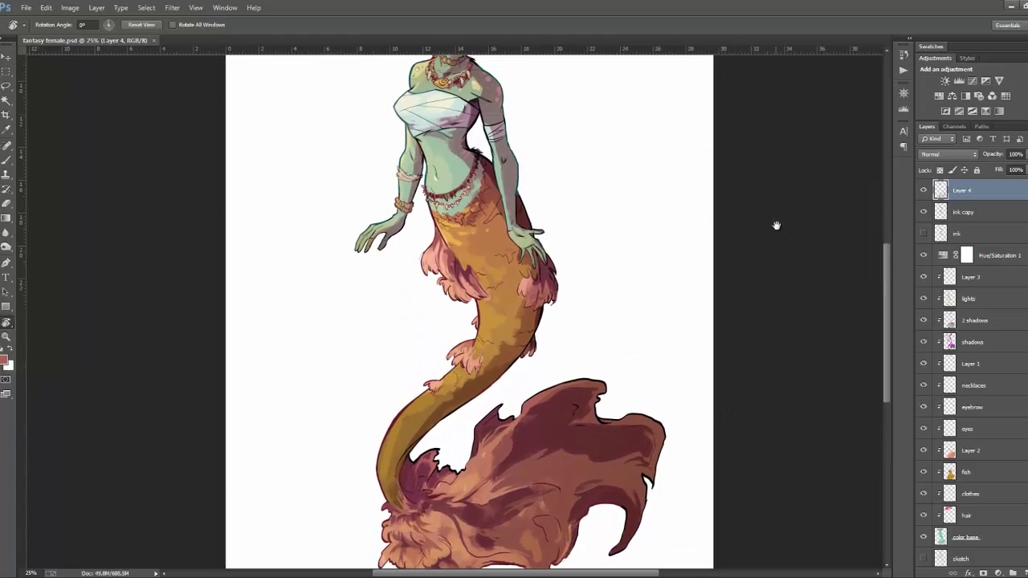
scroll(783, 213, down, 1)
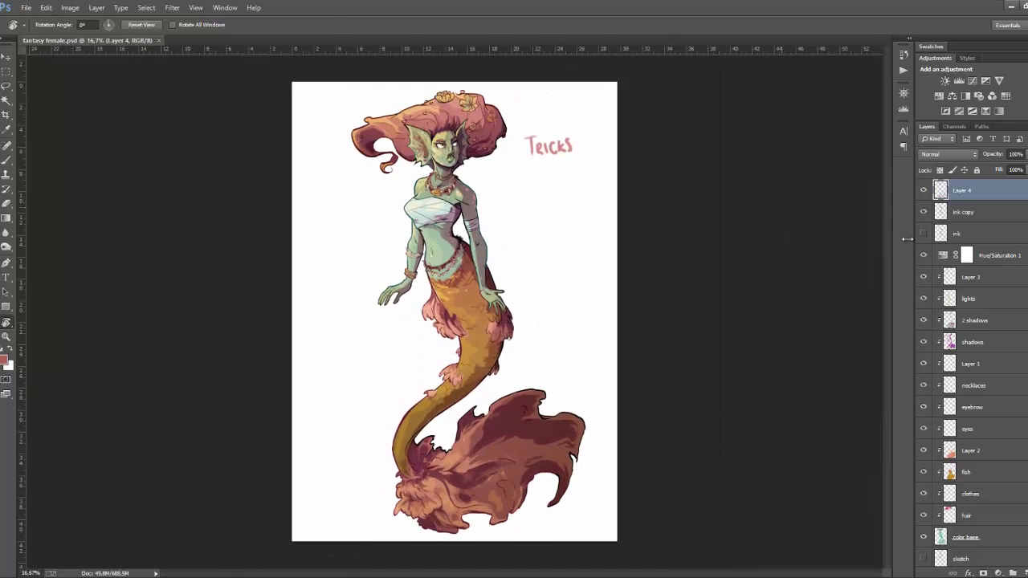
click(924, 194)
click(924, 190)
key(ctrl+plus)
key(ctrl+plus)
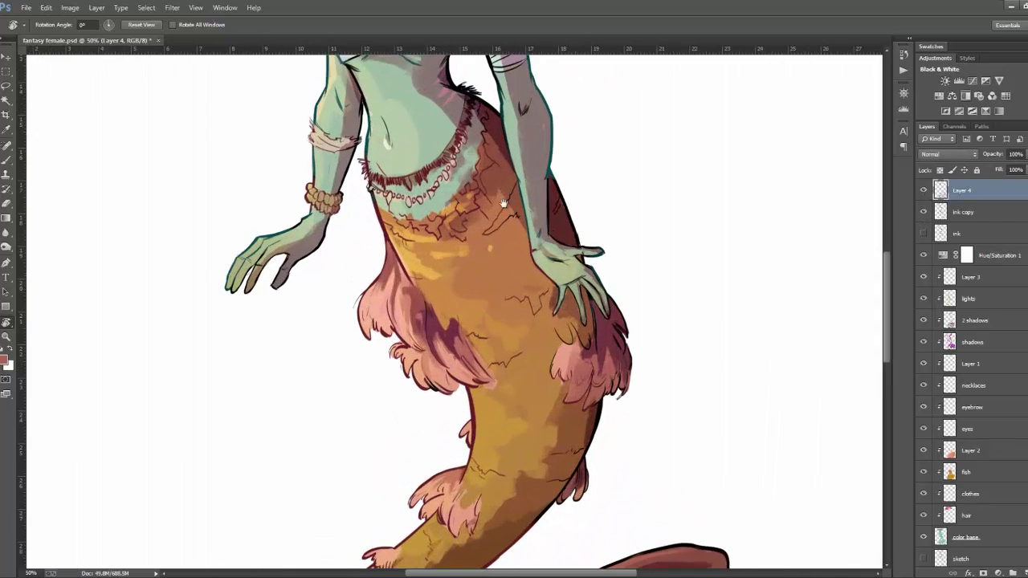
scroll(565, 229, up, 5)
key(ctrl+plus)
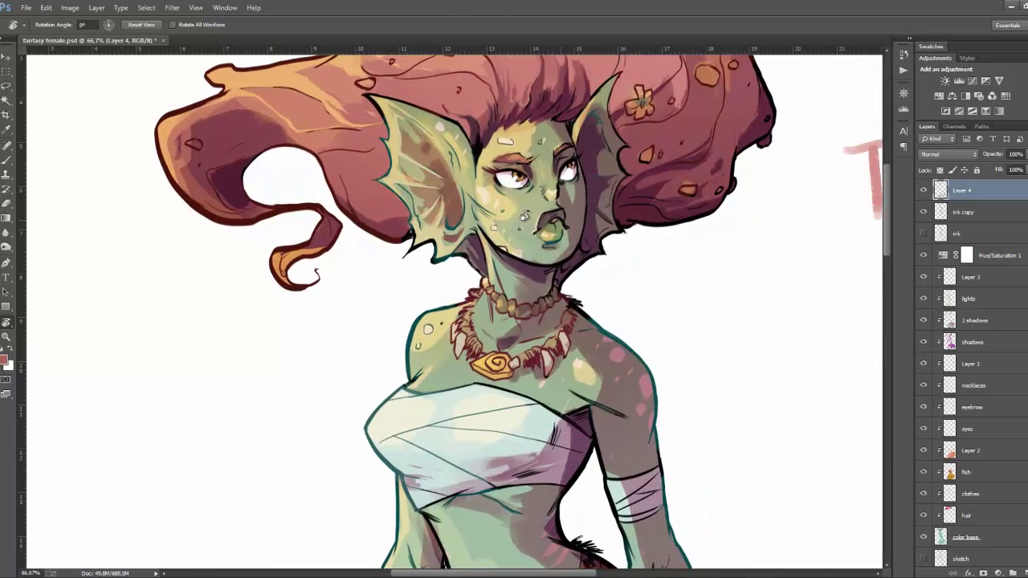
Set up a black brush at 8 px
key(b)
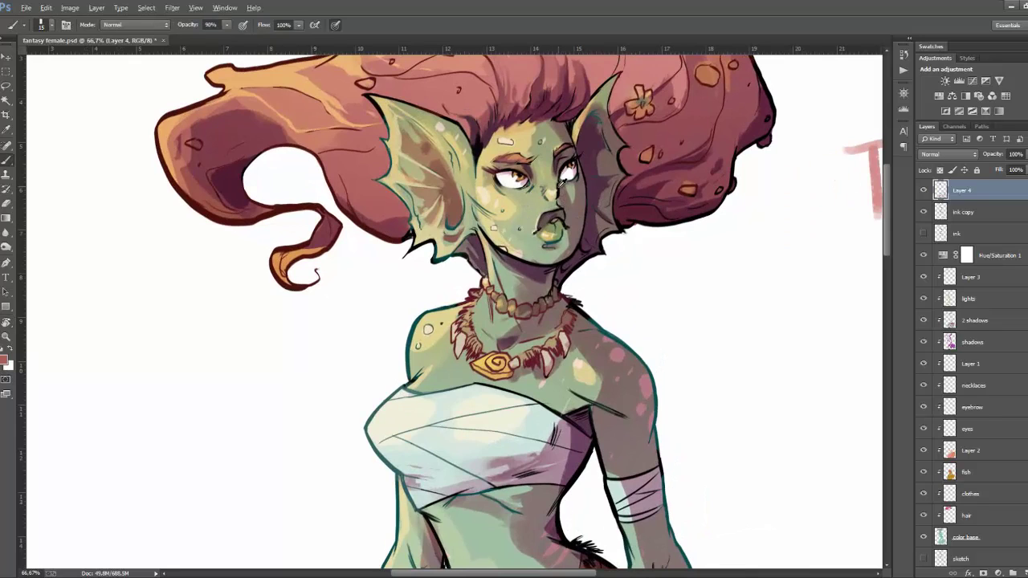
key(d)
click(53, 25)
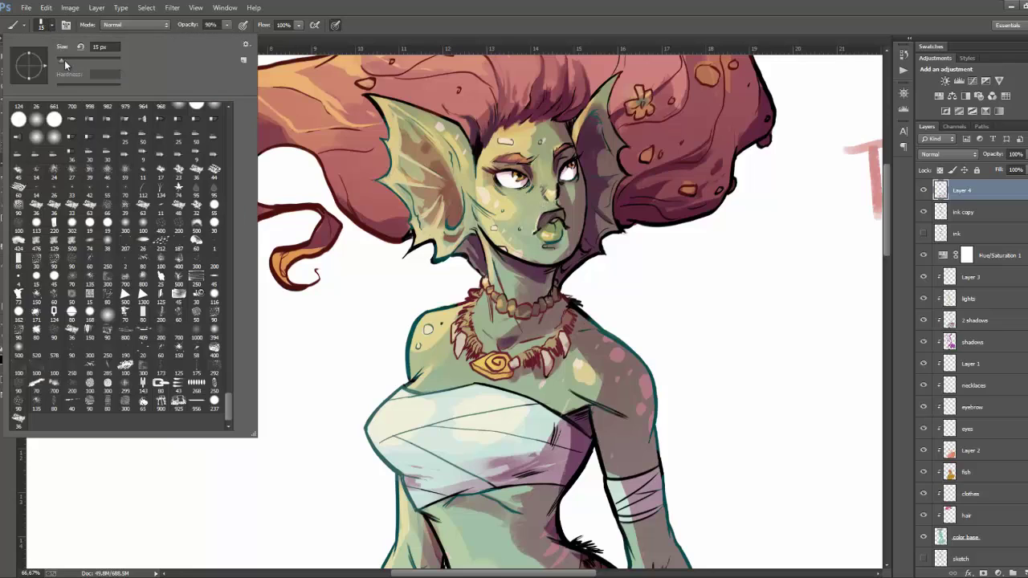
drag(65, 61, 58, 61)
key(Return)
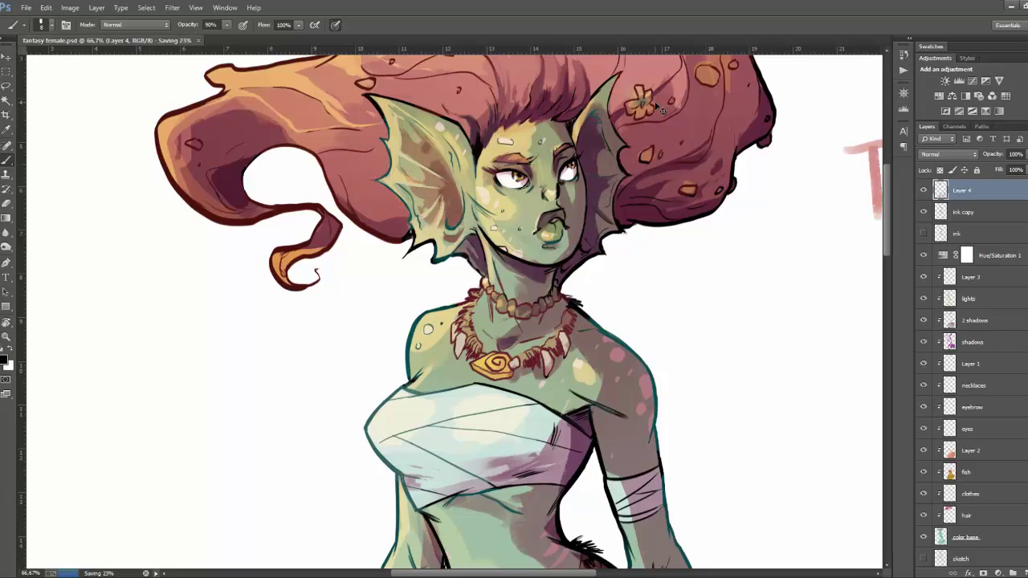
Zoom out to the tail fin, toggle Layer 4 again, and switch to the Eraser
key(ctrl+minus)
key(ctrl+minus)
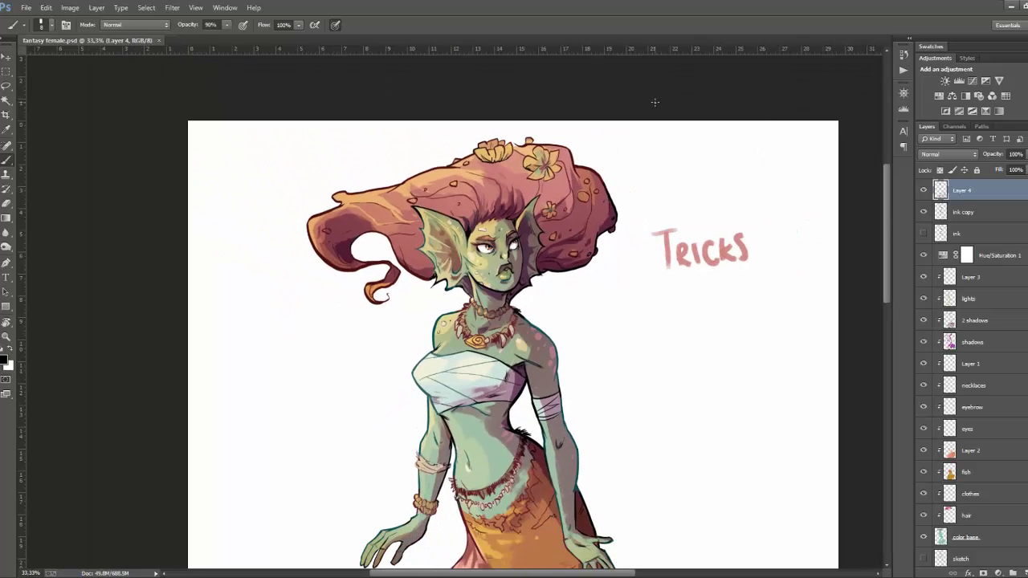
drag(681, 429, 669, 333)
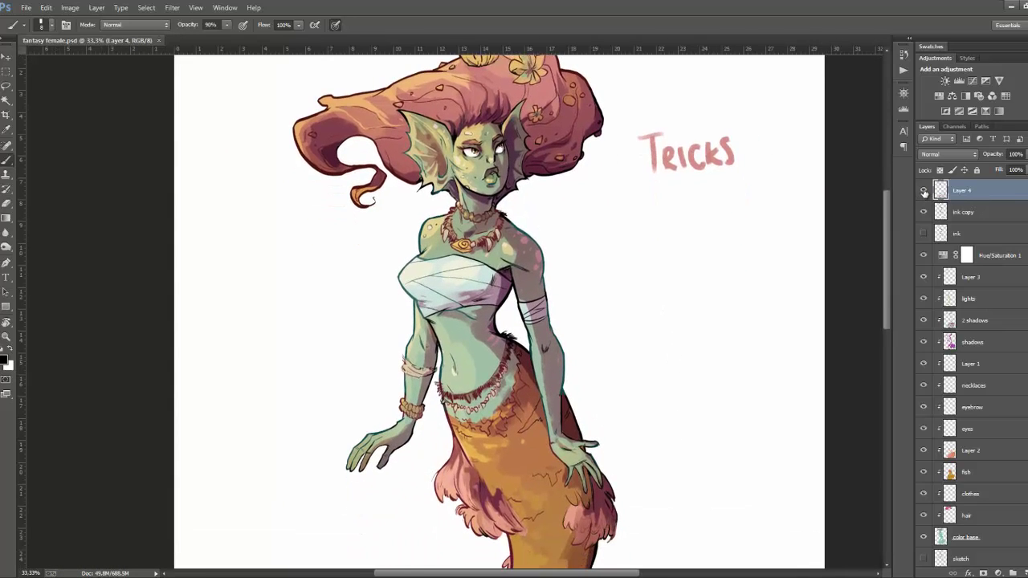
click(923, 191)
key(e)
drag(706, 454, 671, 273)
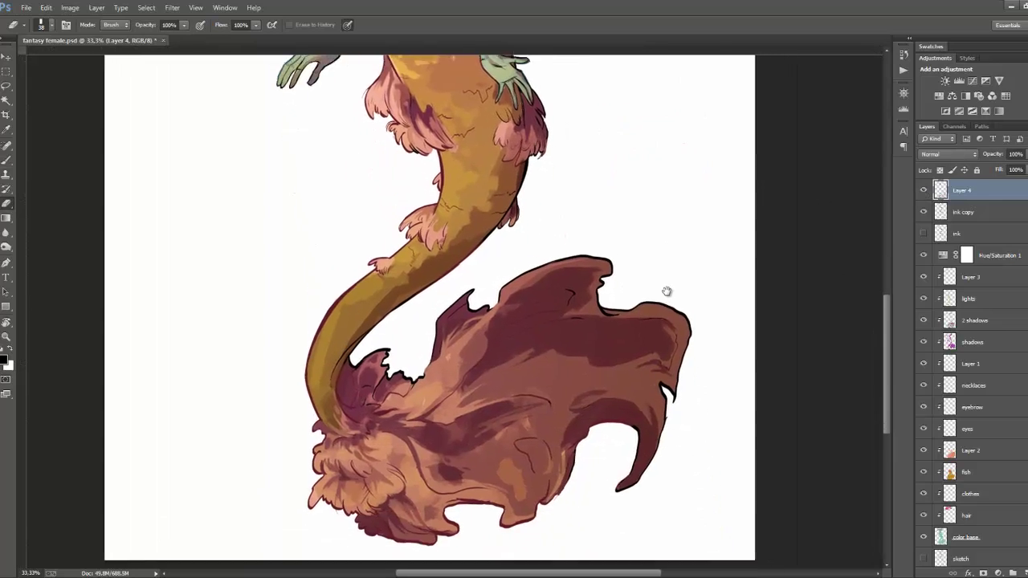
Sign beside the fin's curve in its reddish-brown, then zoom out to the whole mermaid
key(ctrl+r)
key(b)
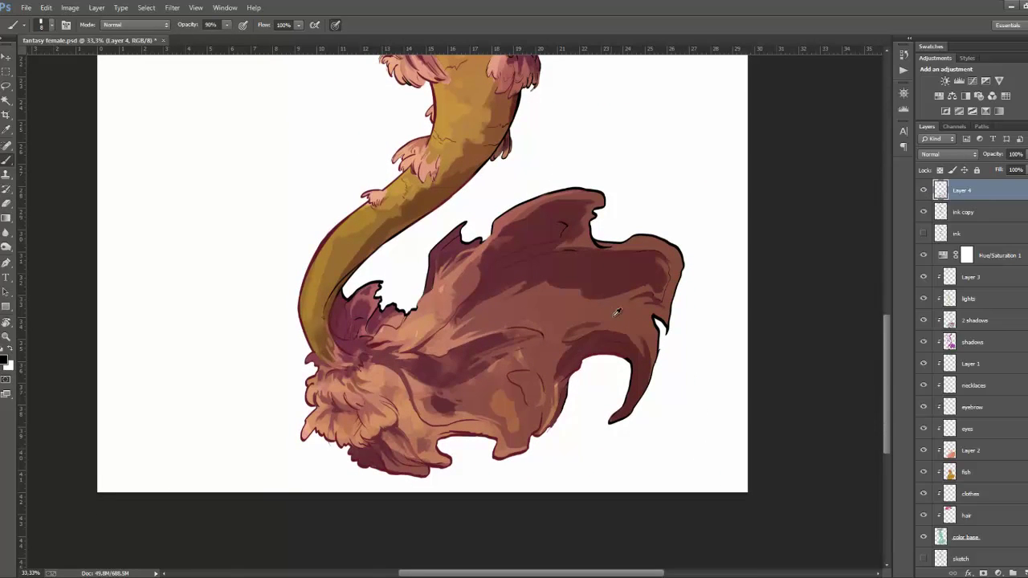
alt+click(619, 338)
drag(580, 382, 613, 366)
key(ctrl+minus)
key(ctrl+minus)
key(r)
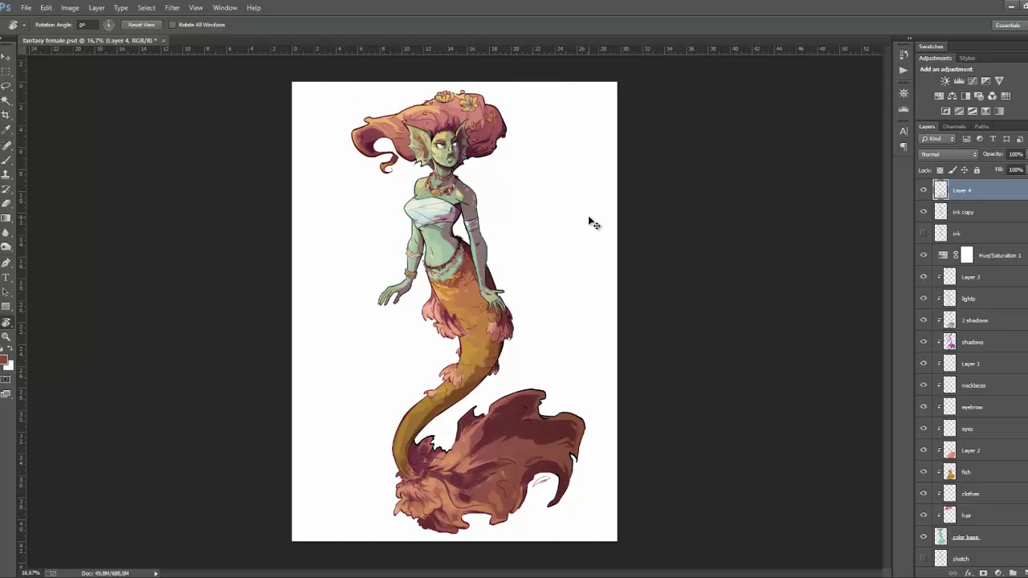
key(ctrl+plus)
key(ctrl+plus)
key(ctrl+plus)
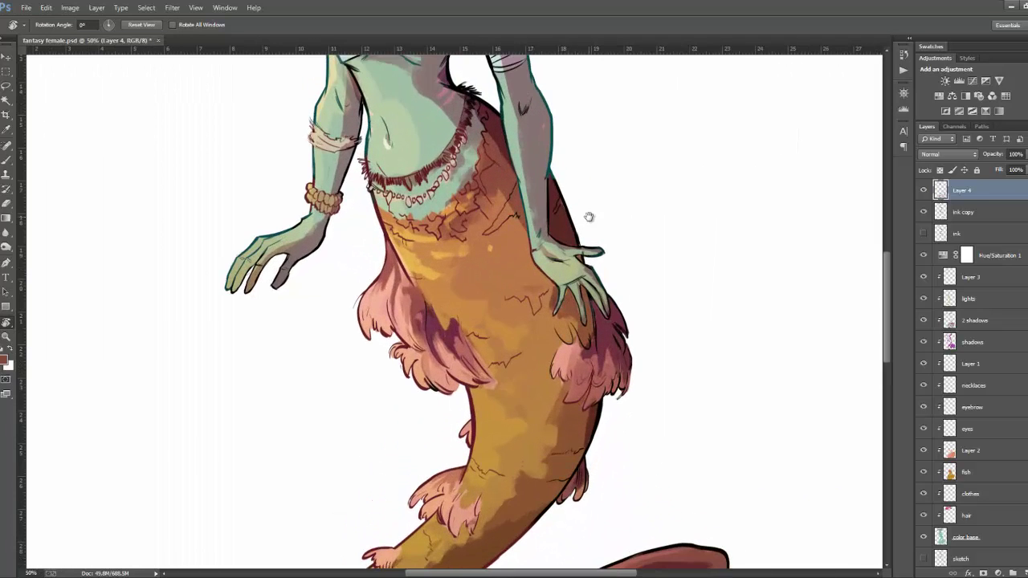
scroll(596, 407, up, 8)
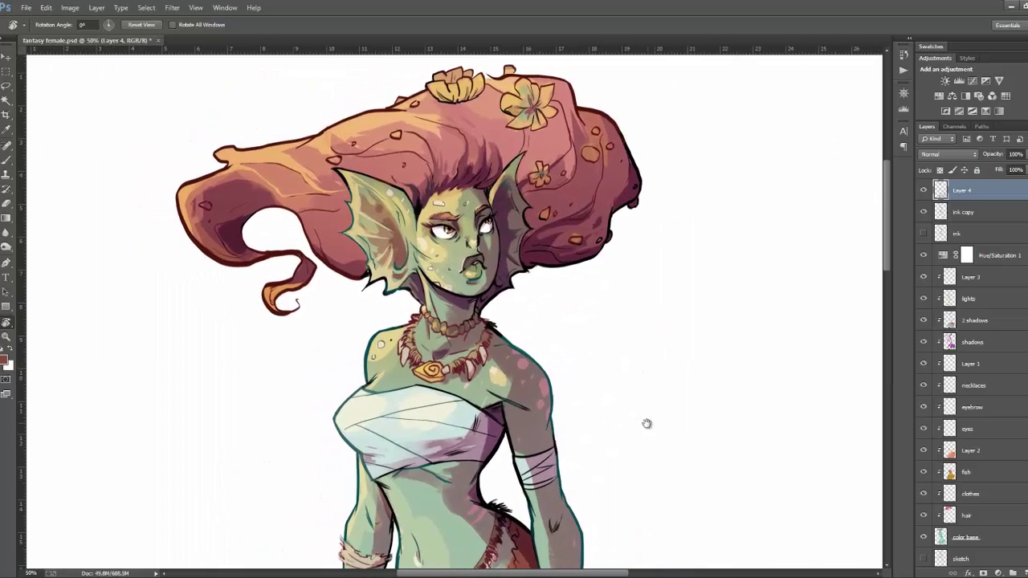
scroll(642, 402, down, 2)
scroll(640, 362, down, 2)
scroll(638, 418, down, 2)
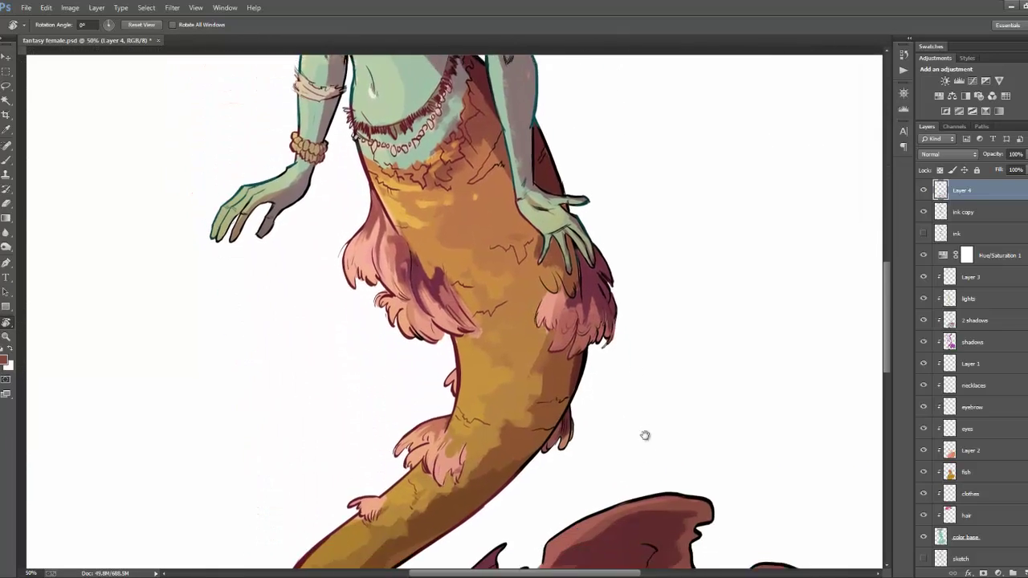
scroll(645, 434, down, 2)
scroll(643, 385, down, 2)
scroll(645, 405, down, 2)
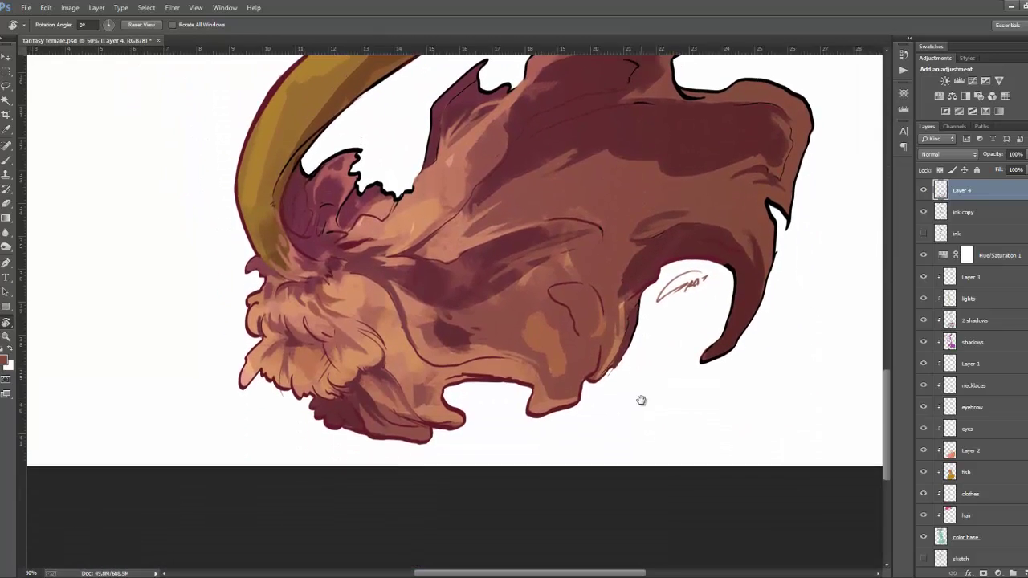
scroll(643, 369, up, 2)
scroll(649, 353, up, 3)
scroll(650, 361, up, 3)
scroll(653, 386, up, 3)
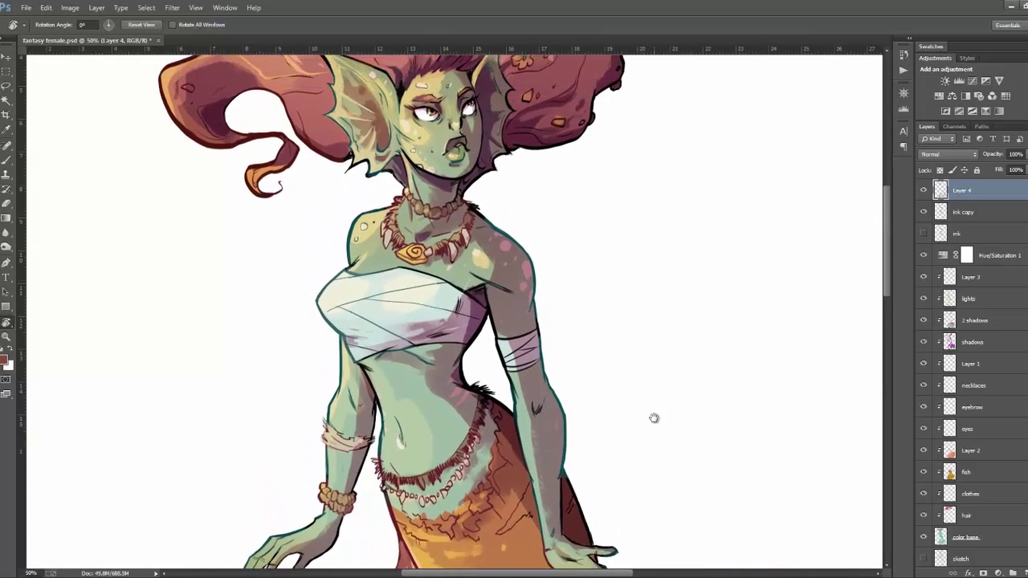
scroll(655, 402, up, 1)
key(ctrl+minus)
key(ctrl+minus)
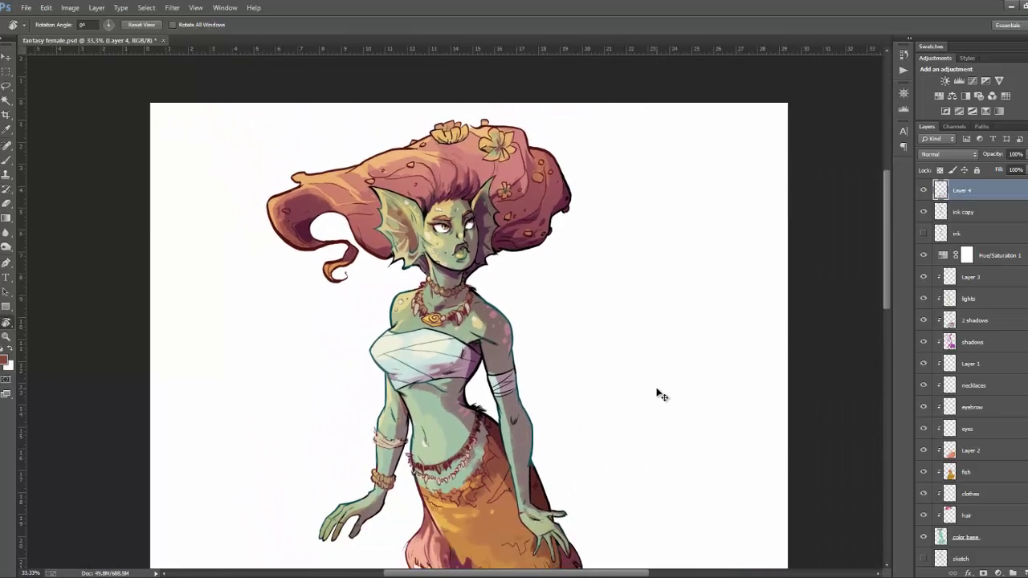
scroll(659, 413, down, 3)
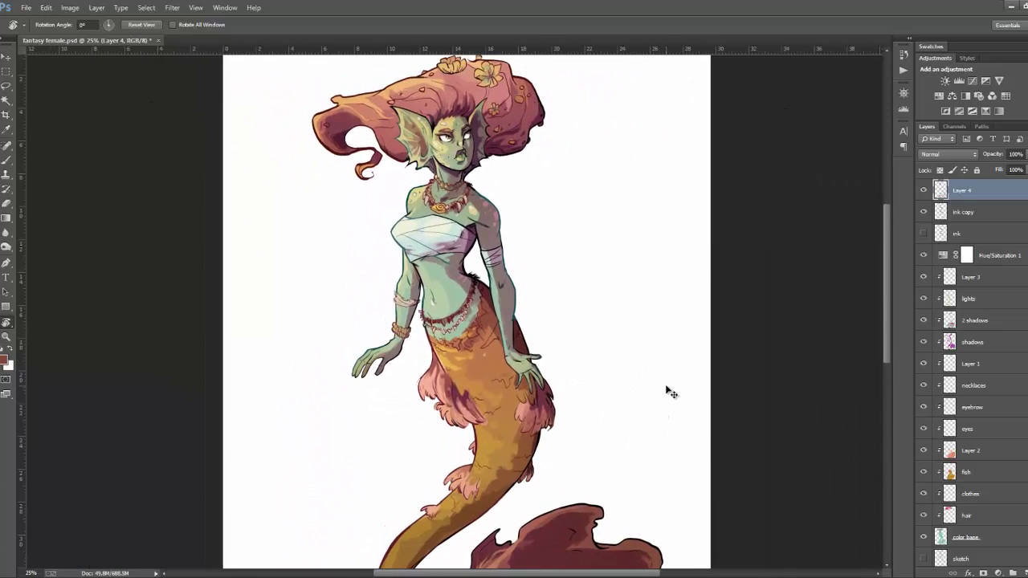
key(ctrl+minus)
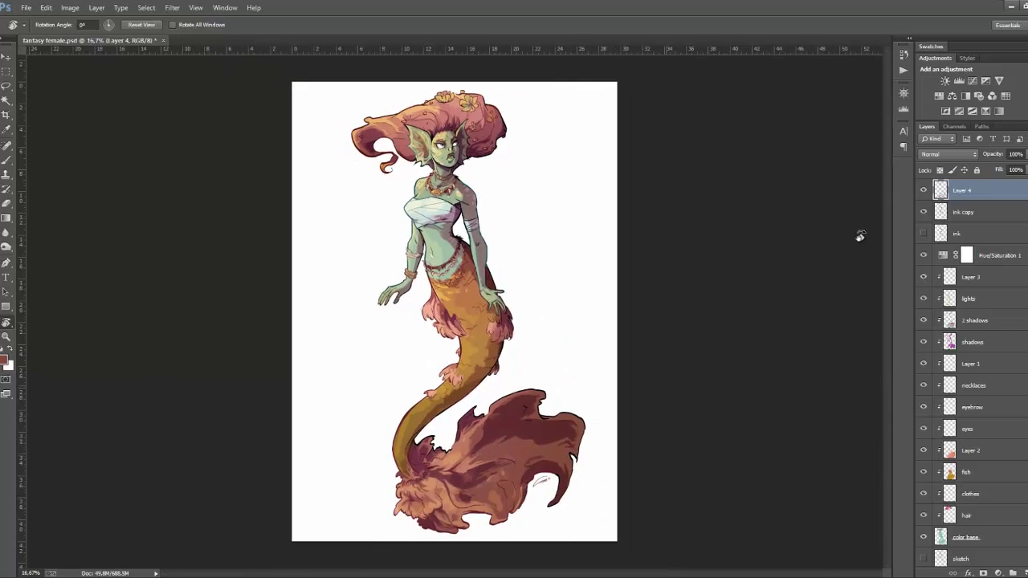